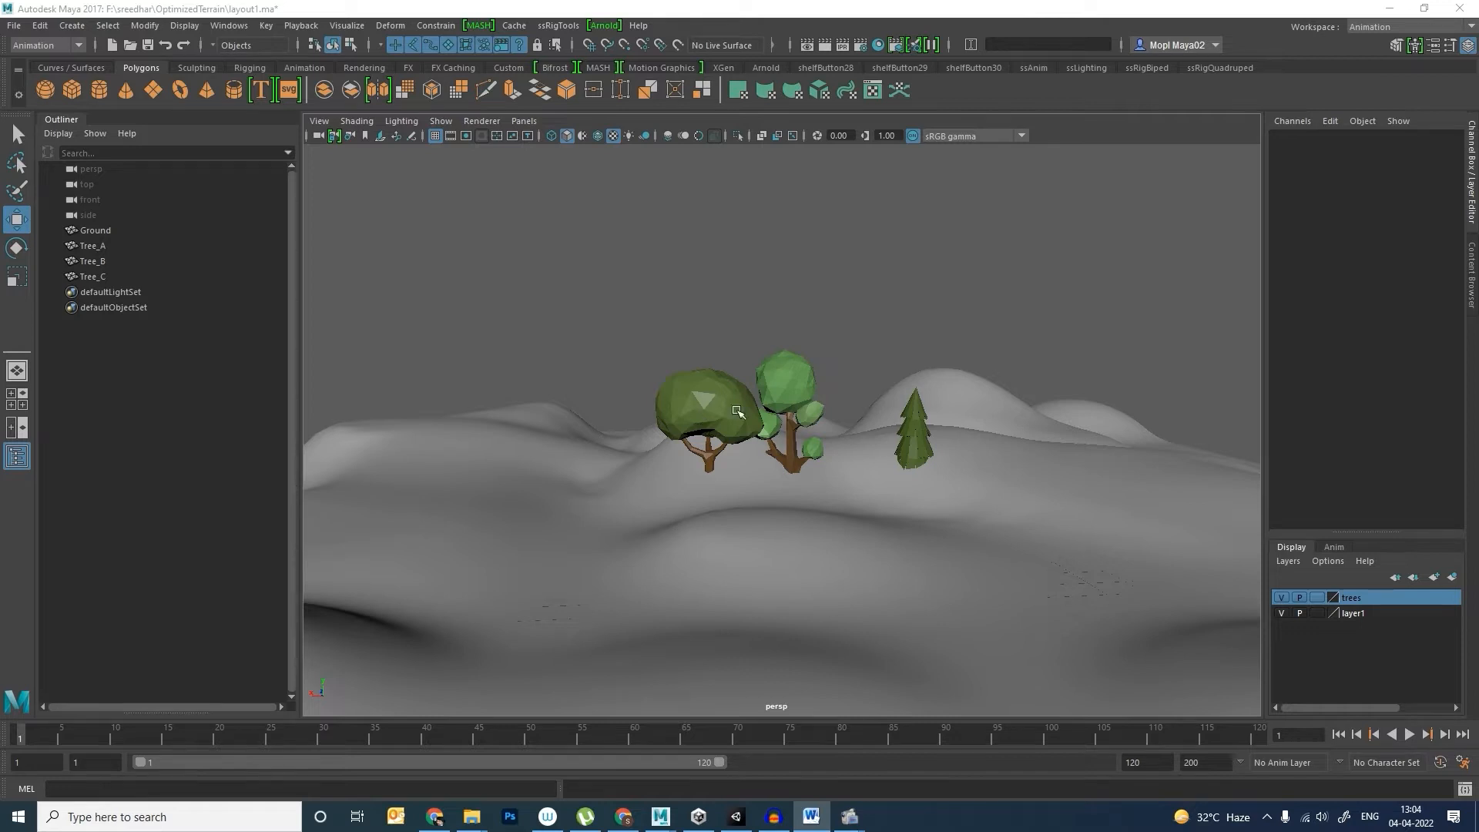
# Step: Hide the terrain's display layer, layer1, so that only the trees layer stays shown
pyautogui.keyDown('alt'); pyautogui.moveTo(1004, 501); pyautogui.dragTo(835, 431, button='right'); pyautogui.keyUp('alt')
pyautogui.keyDown('alt'); pyautogui.moveTo(847, 431); pyautogui.dragTo(980, 455); pyautogui.keyUp('alt')
pyautogui.click(899, 435)
pyautogui.press('f')
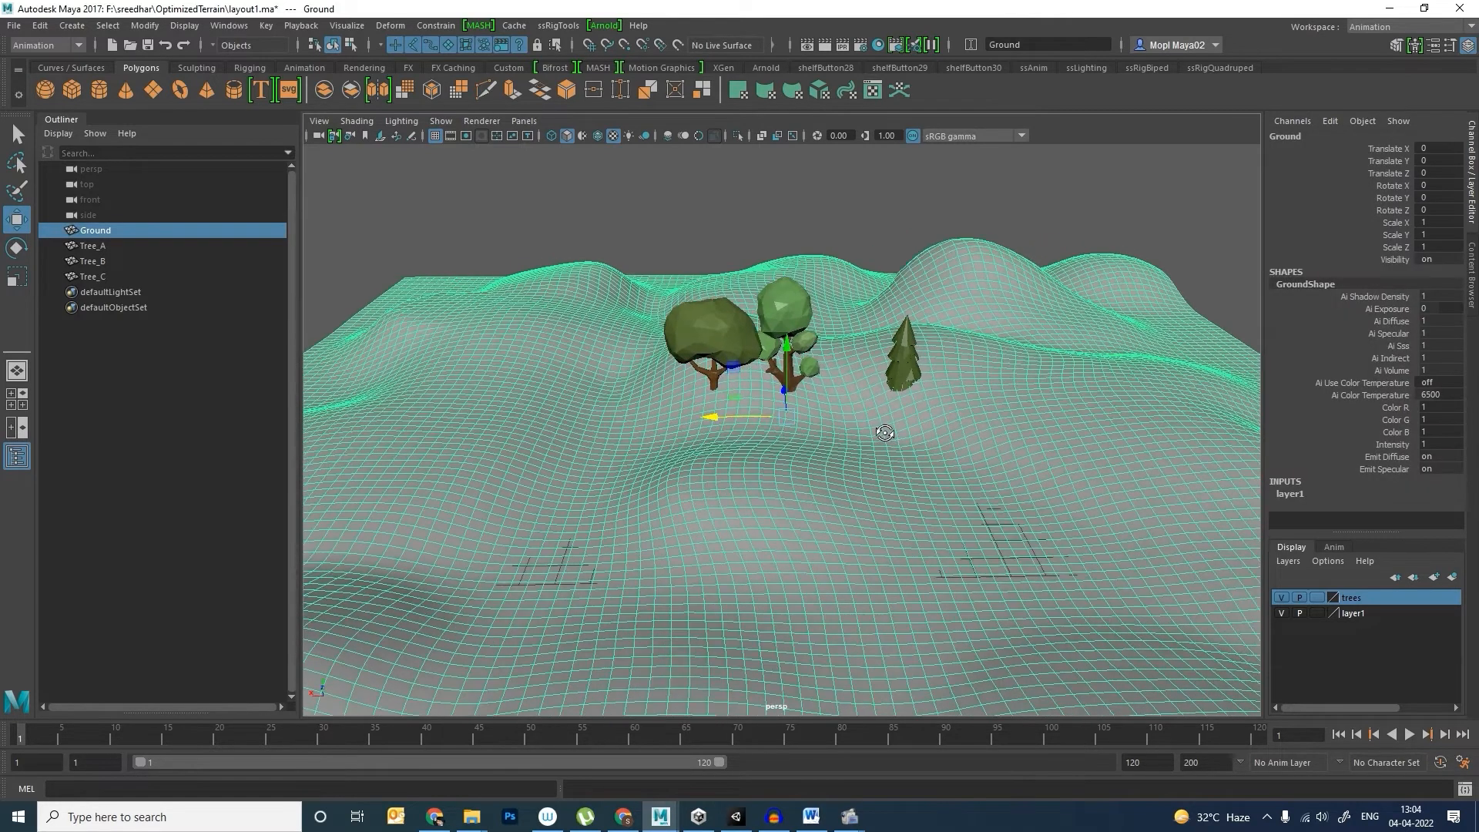
pyautogui.click(1281, 598)
pyautogui.click(1281, 598)
pyautogui.click(1281, 613)
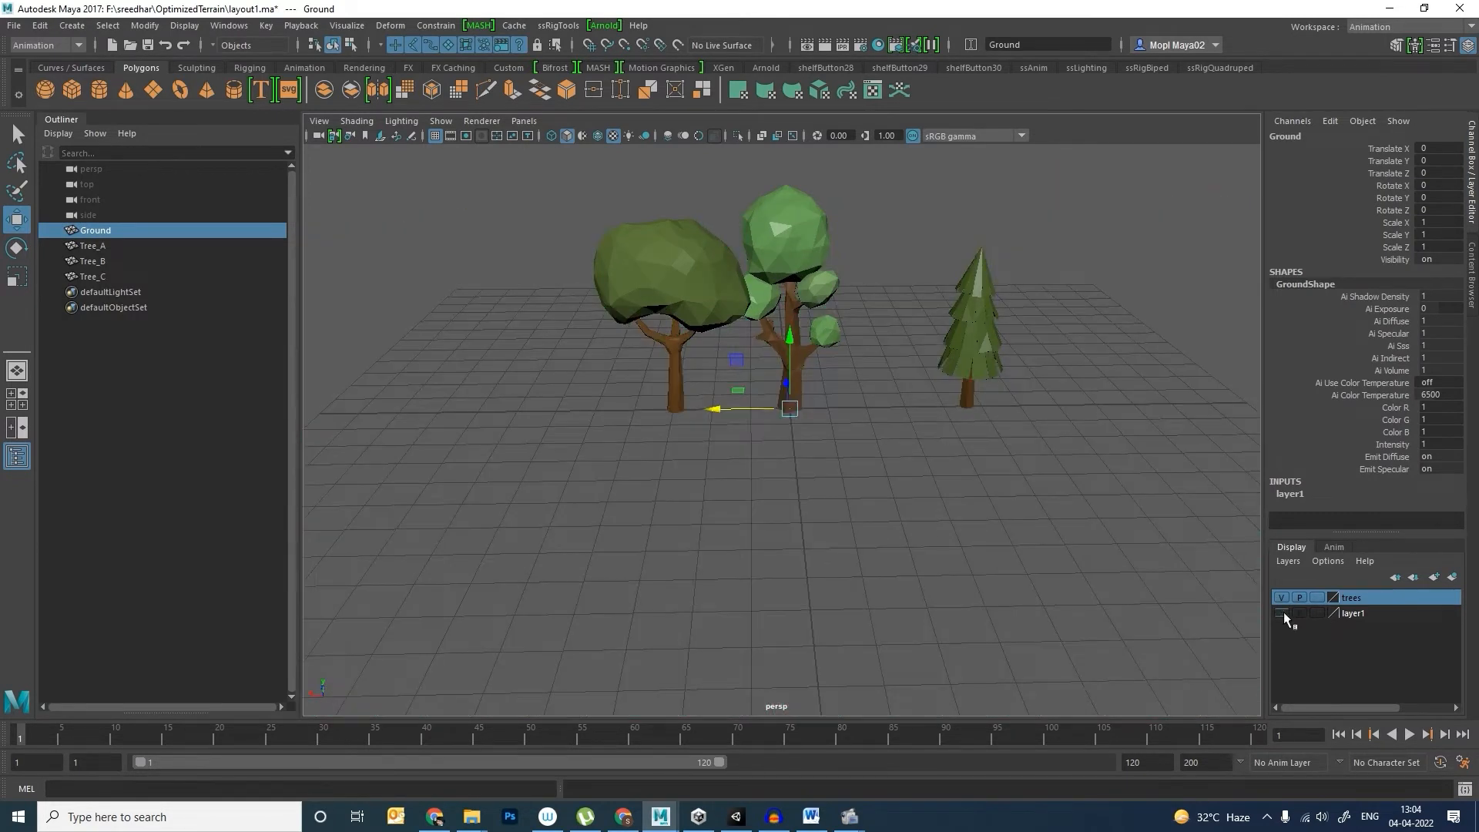
pyautogui.scroll(5, 928, 448)
pyautogui.scroll(-1, 928, 449)
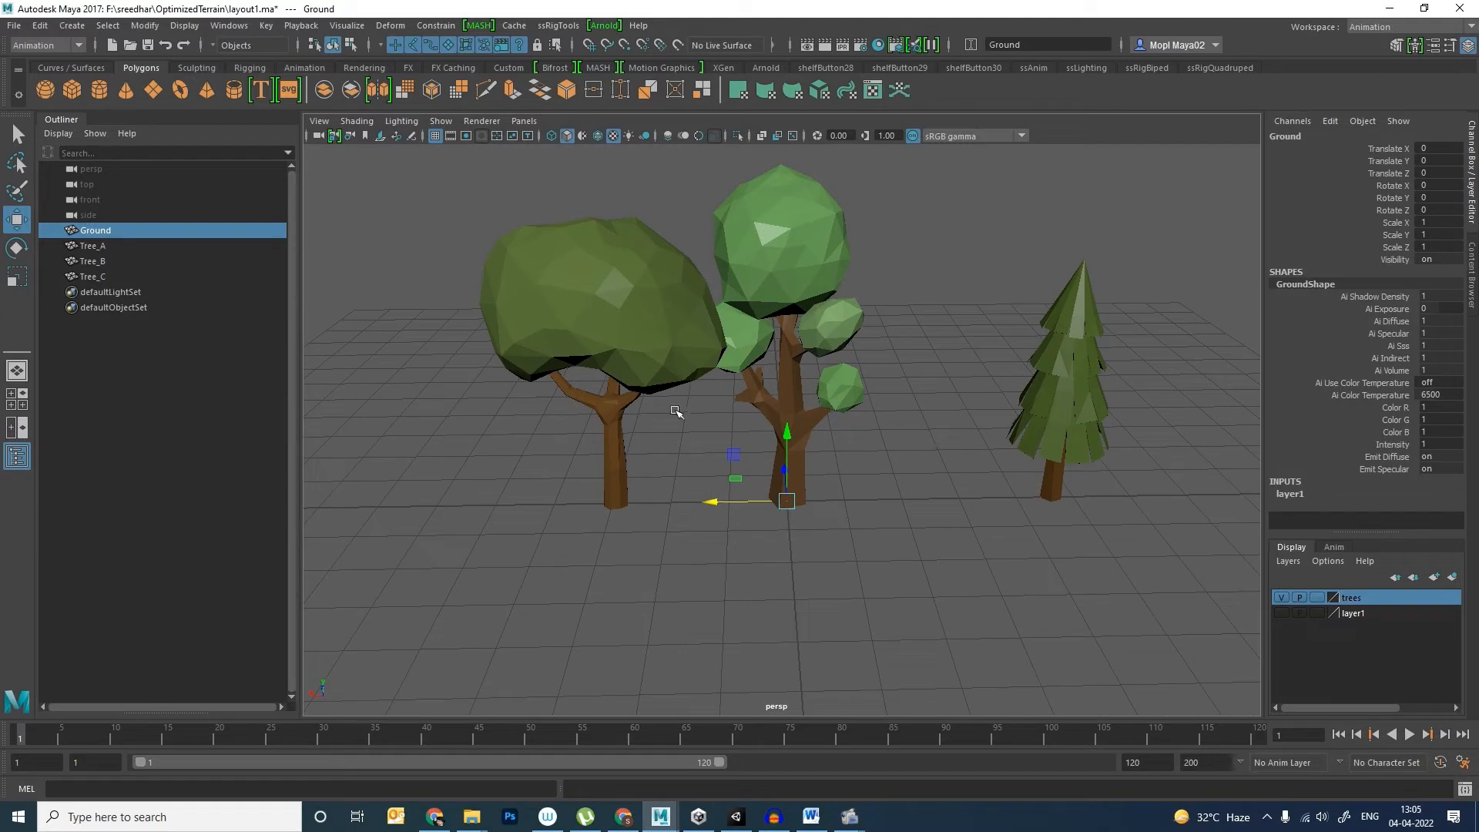
# Step: Set the Translate X of Tree_C, the wide round-topped tree, to 0
pyautogui.click(636, 424)
pyautogui.keyDown('alt'); pyautogui.moveTo(658, 448); pyautogui.dragTo(678, 407); pyautogui.keyUp('alt')
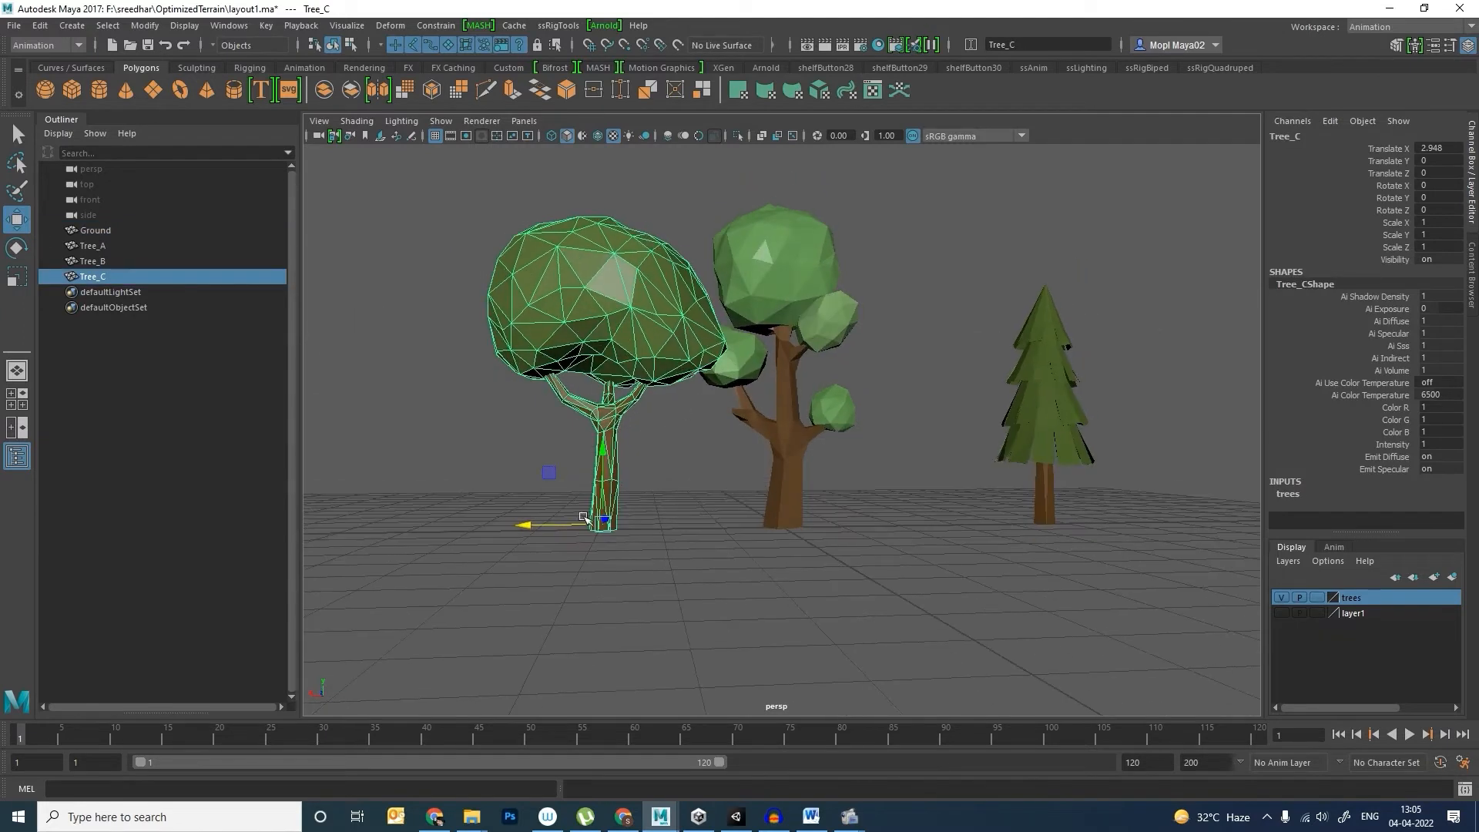
pyautogui.keyDown('alt'); pyautogui.moveTo(583, 517); pyautogui.dragTo(659, 547, button='right'); pyautogui.keyUp('alt')
pyautogui.keyDown('alt'); pyautogui.moveTo(725, 479); pyautogui.dragTo(715, 522); pyautogui.keyUp('alt')
pyautogui.keyDown('alt'); pyautogui.moveTo(1032, 516); pyautogui.dragTo(967, 505, button='middle'); pyautogui.keyUp('alt')
pyautogui.keyDown('alt'); pyautogui.moveTo(967, 505); pyautogui.dragTo(763, 416, button='right'); pyautogui.keyUp('alt')
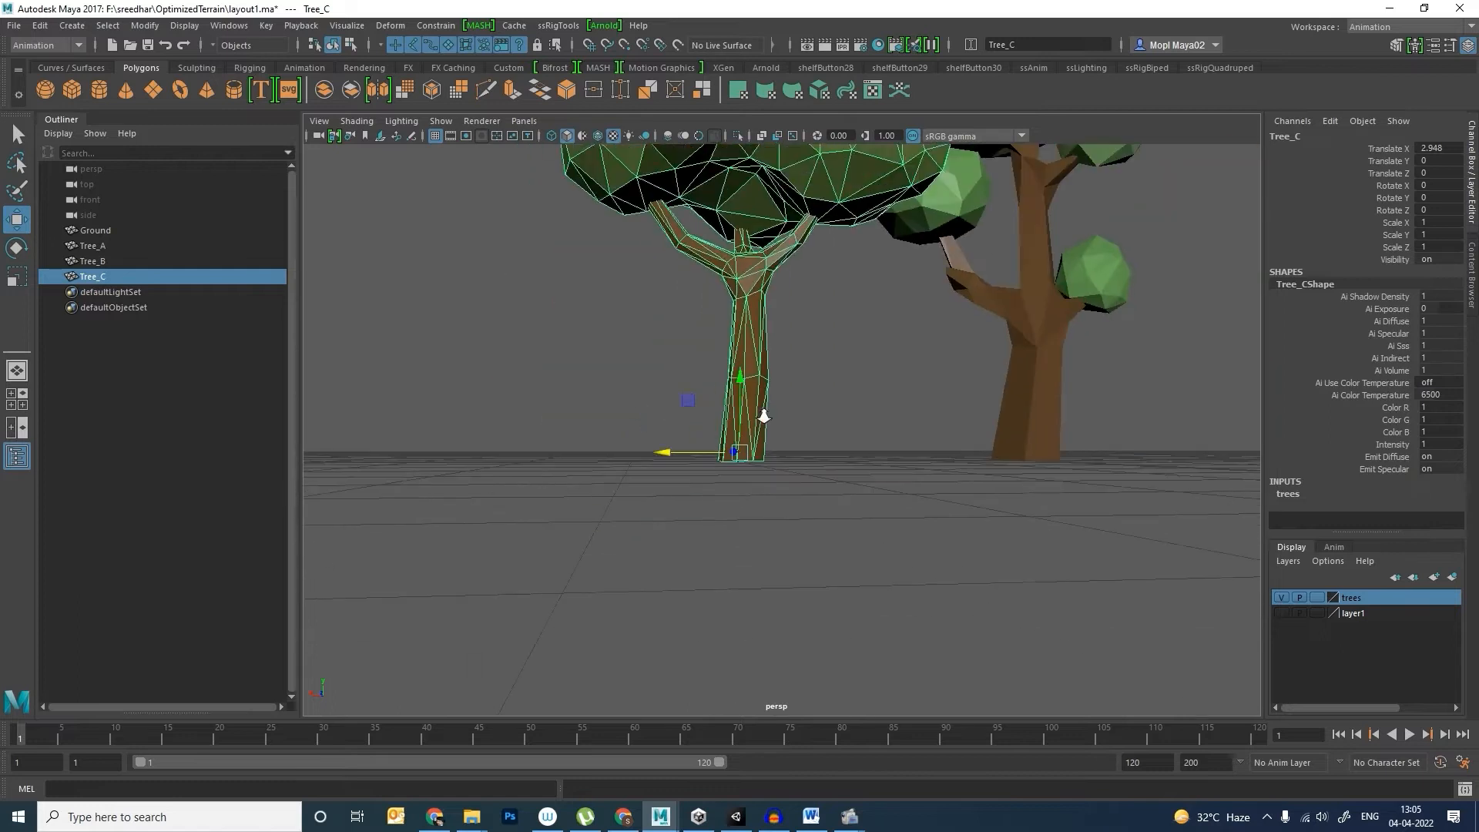
pyautogui.keyDown('alt'); pyautogui.moveTo(974, 344); pyautogui.dragTo(904, 449, button='middle'); pyautogui.keyUp('alt')
pyautogui.keyDown('alt'); pyautogui.moveTo(904, 449); pyautogui.dragTo(786, 419, button='right'); pyautogui.keyUp('alt')
pyautogui.keyDown('alt'); pyautogui.moveTo(786, 419); pyautogui.dragTo(738, 468, button='middle'); pyautogui.keyUp('alt')
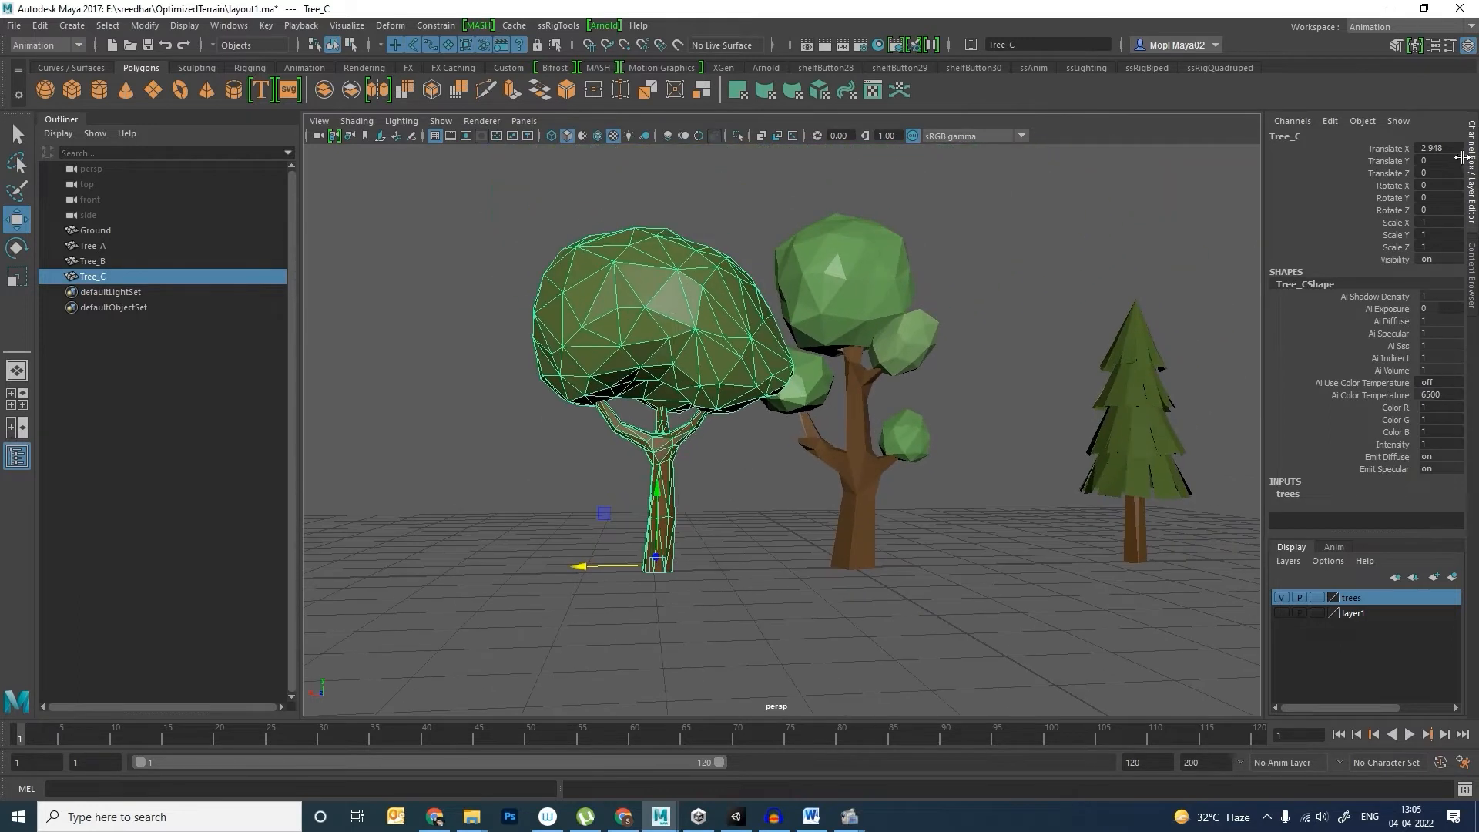
pyautogui.click(1438, 149)
pyautogui.write('0')
pyautogui.press('Return')
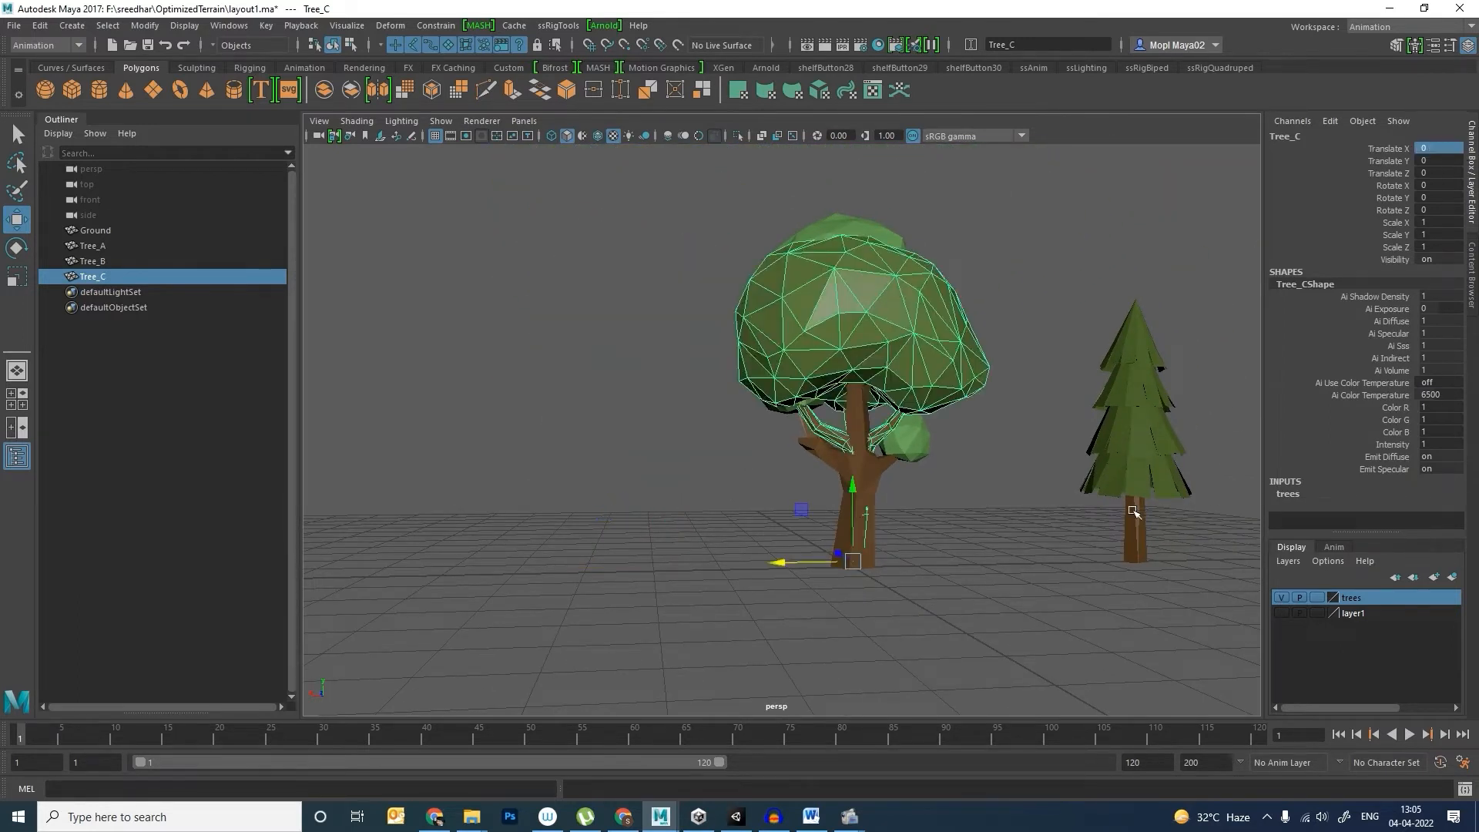
# Step: Set the Translate X of Tree_B, the pine tree, to 0 and deselect it
pyautogui.click(1136, 512)
pyautogui.click(1439, 149)
pyautogui.write('0')
pyautogui.press('Return')
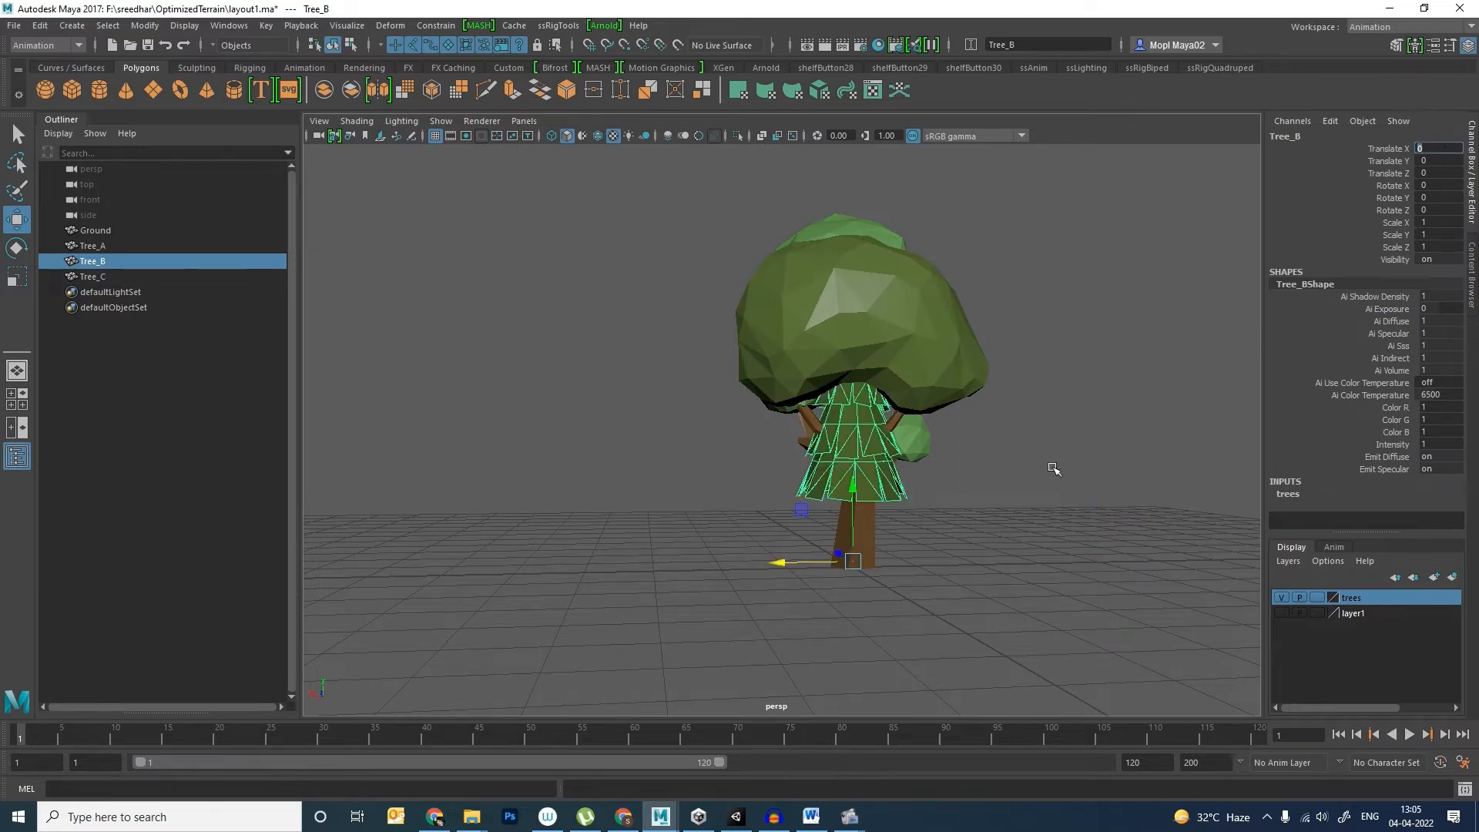
pyautogui.click(1012, 472)
pyautogui.moveTo(960, 486)
pyautogui.keyDown('alt'); pyautogui.mouseDown()
pyautogui.moveTo(1084, 516)
pyautogui.moveTo(981, 495)
pyautogui.mouseUp(); pyautogui.keyUp('alt')
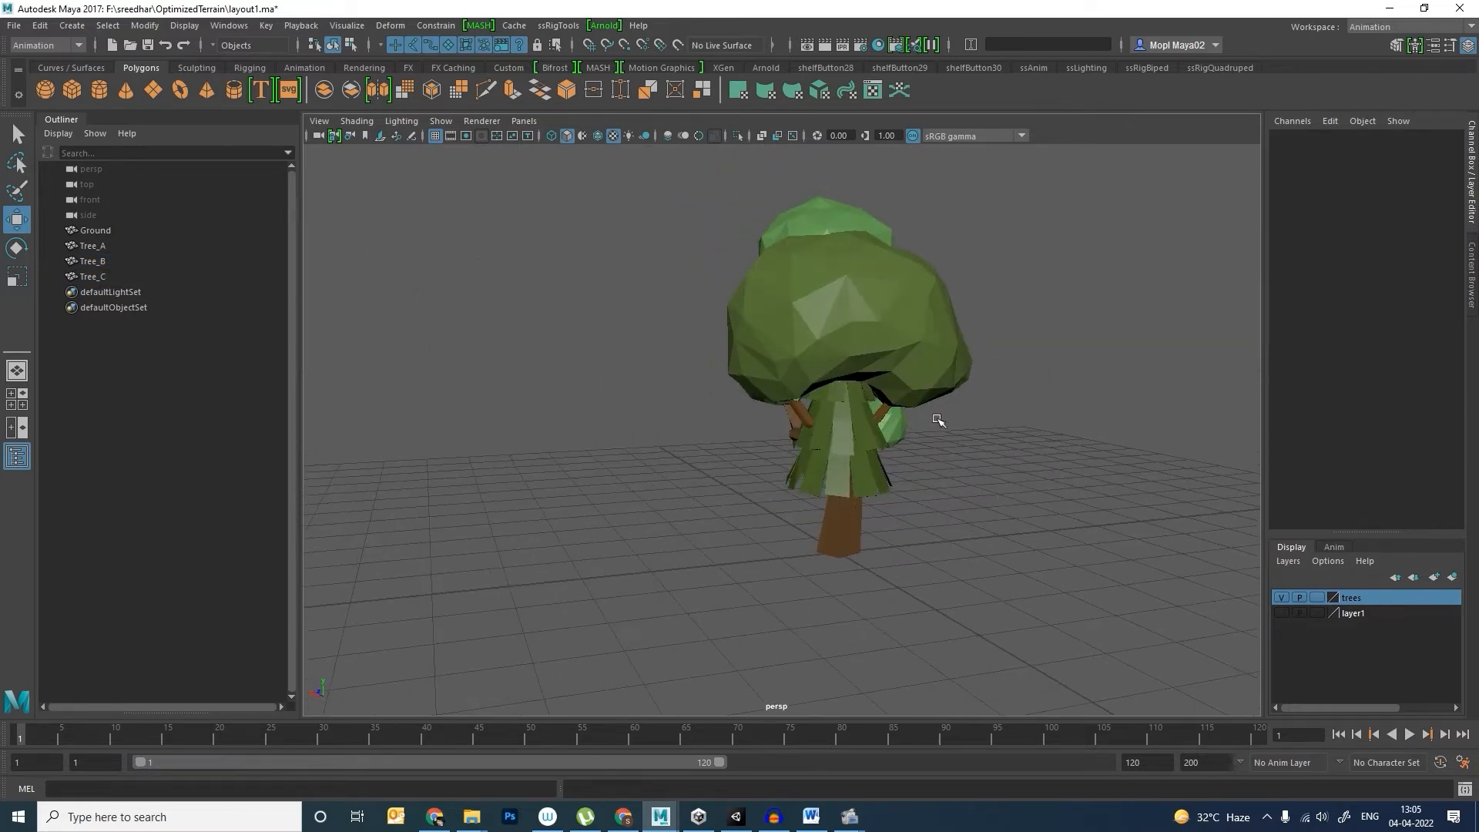
pyautogui.keyDown('alt'); pyautogui.moveTo(934, 418); pyautogui.dragTo(980, 363); pyautogui.keyUp('alt')
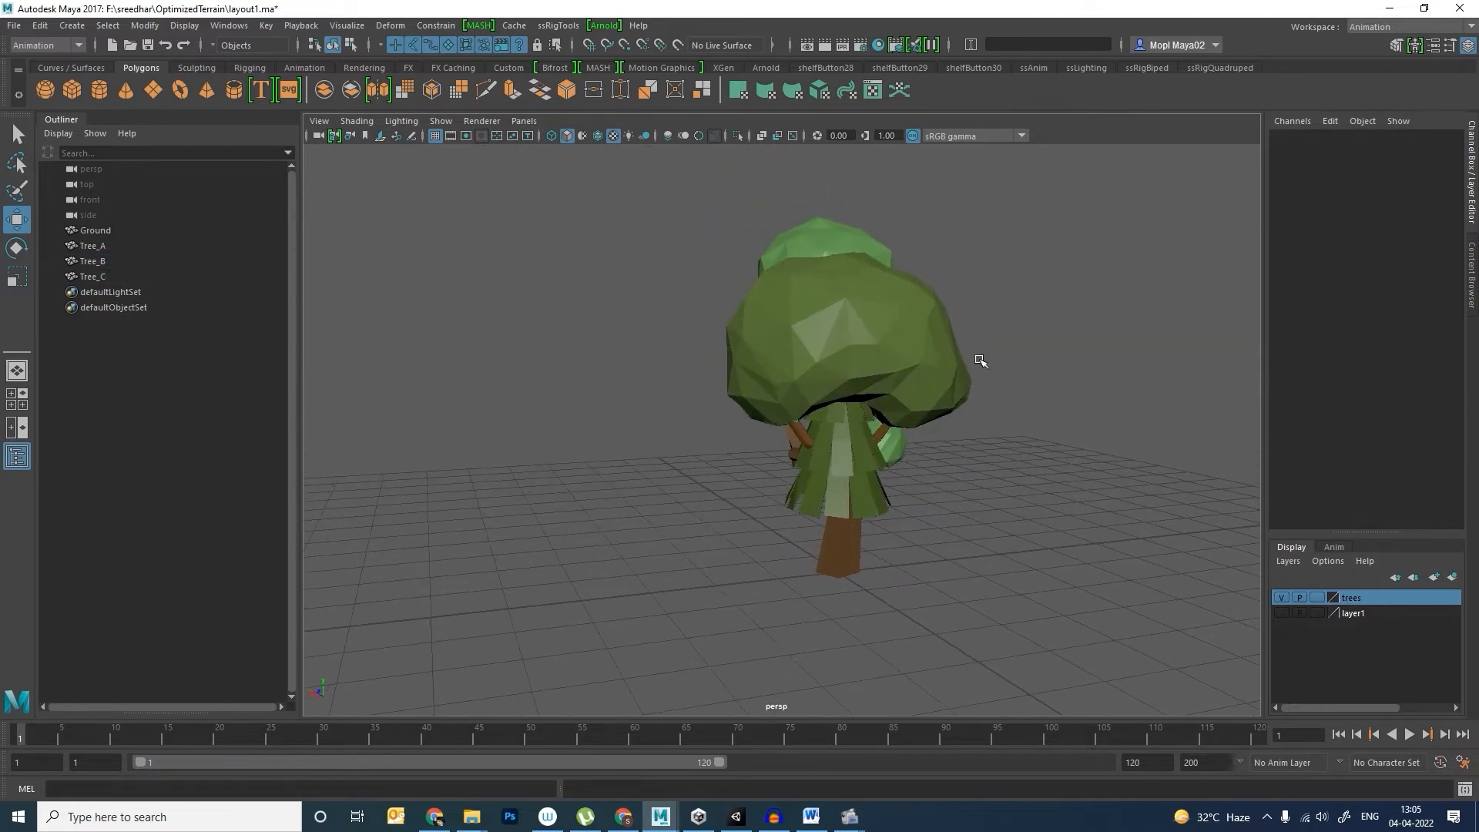
# Step: Select Tree_A, hide the trees display layer and show layer1 with the terrain again
pyautogui.click(99, 243)
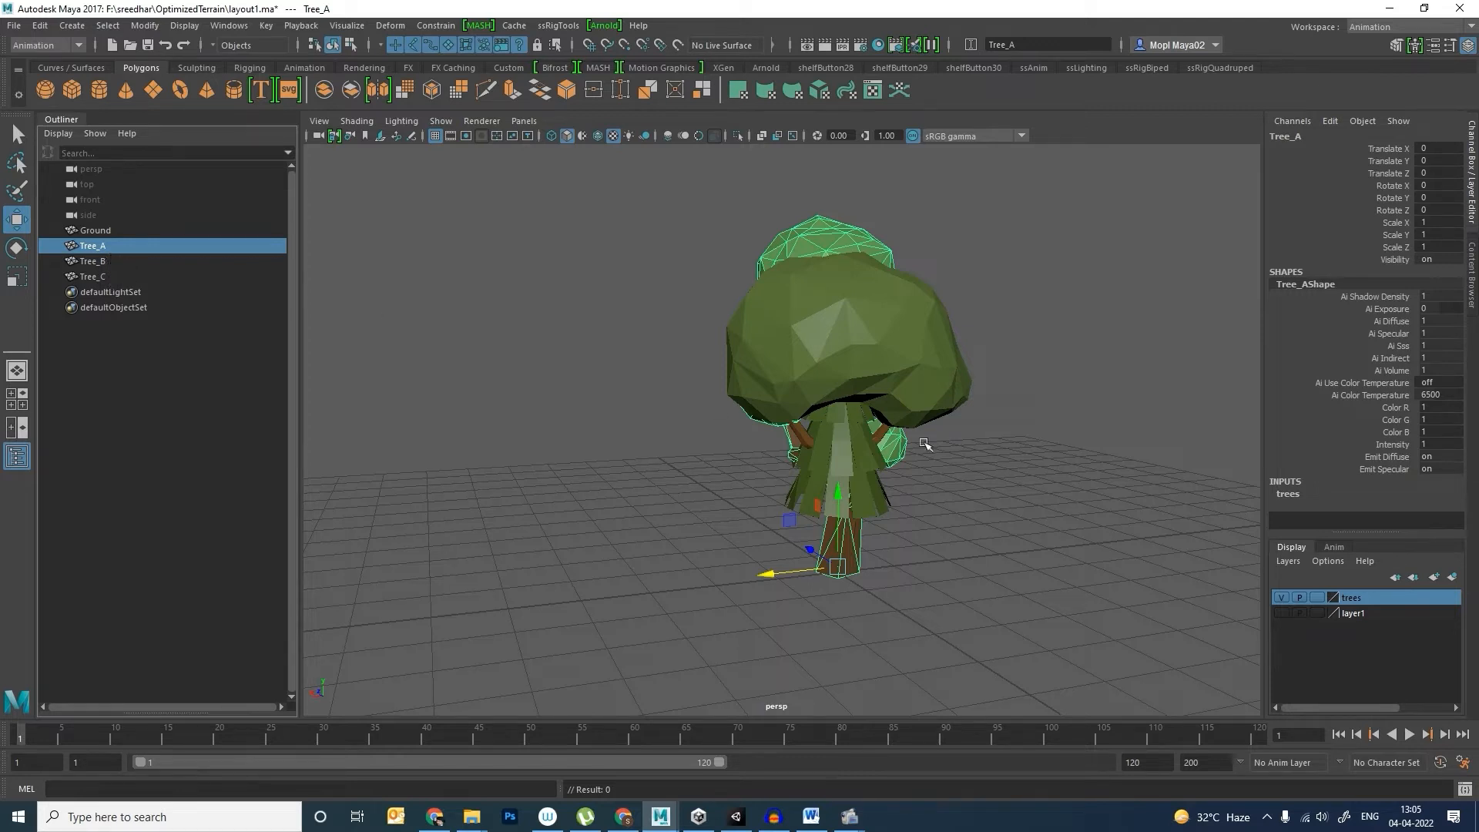
pyautogui.click(1280, 598)
pyautogui.click(1281, 613)
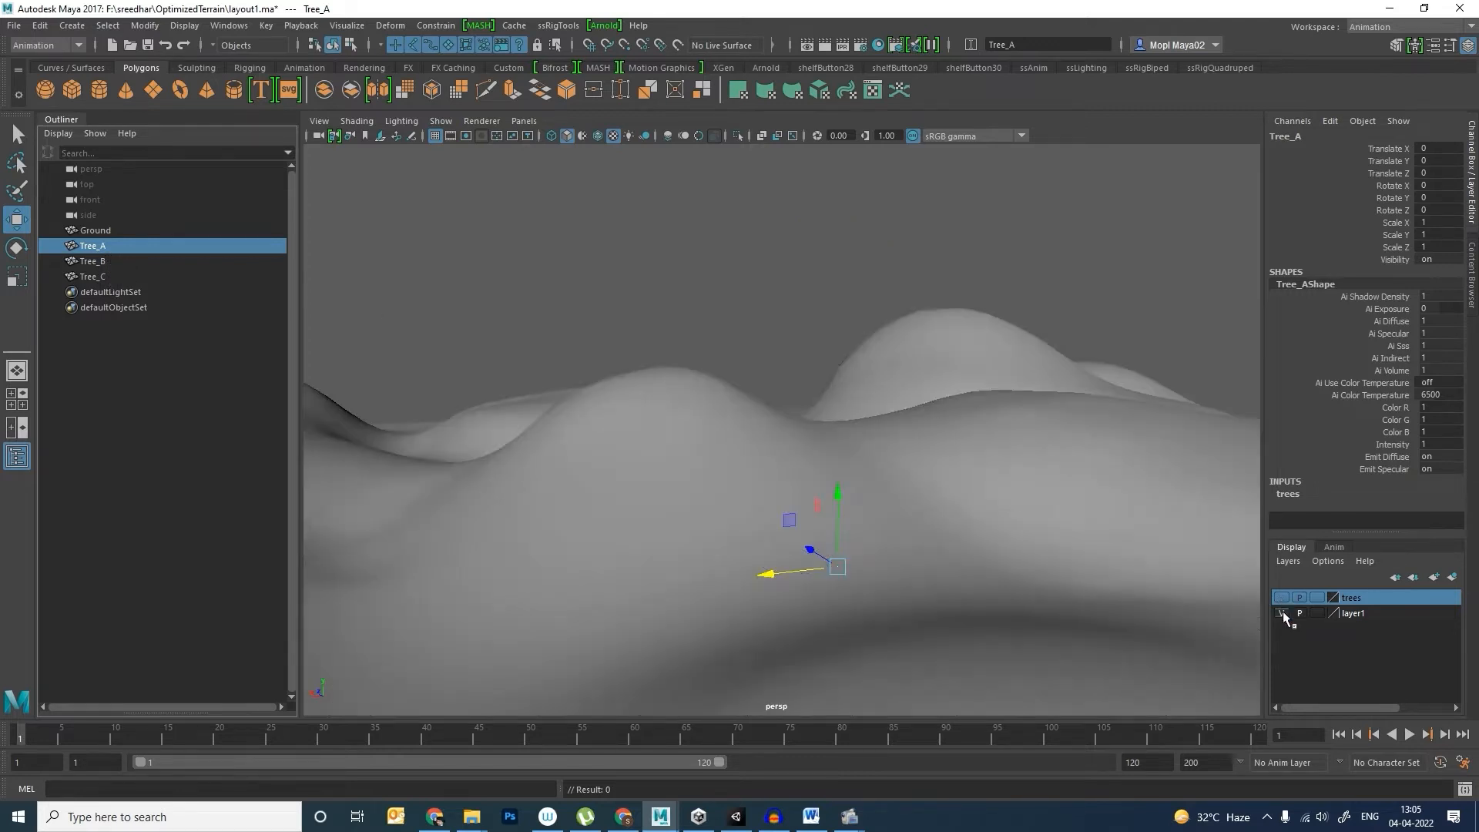
pyautogui.keyDown('alt'); pyautogui.moveTo(851, 357); pyautogui.dragTo(603, 276); pyautogui.keyUp('alt')
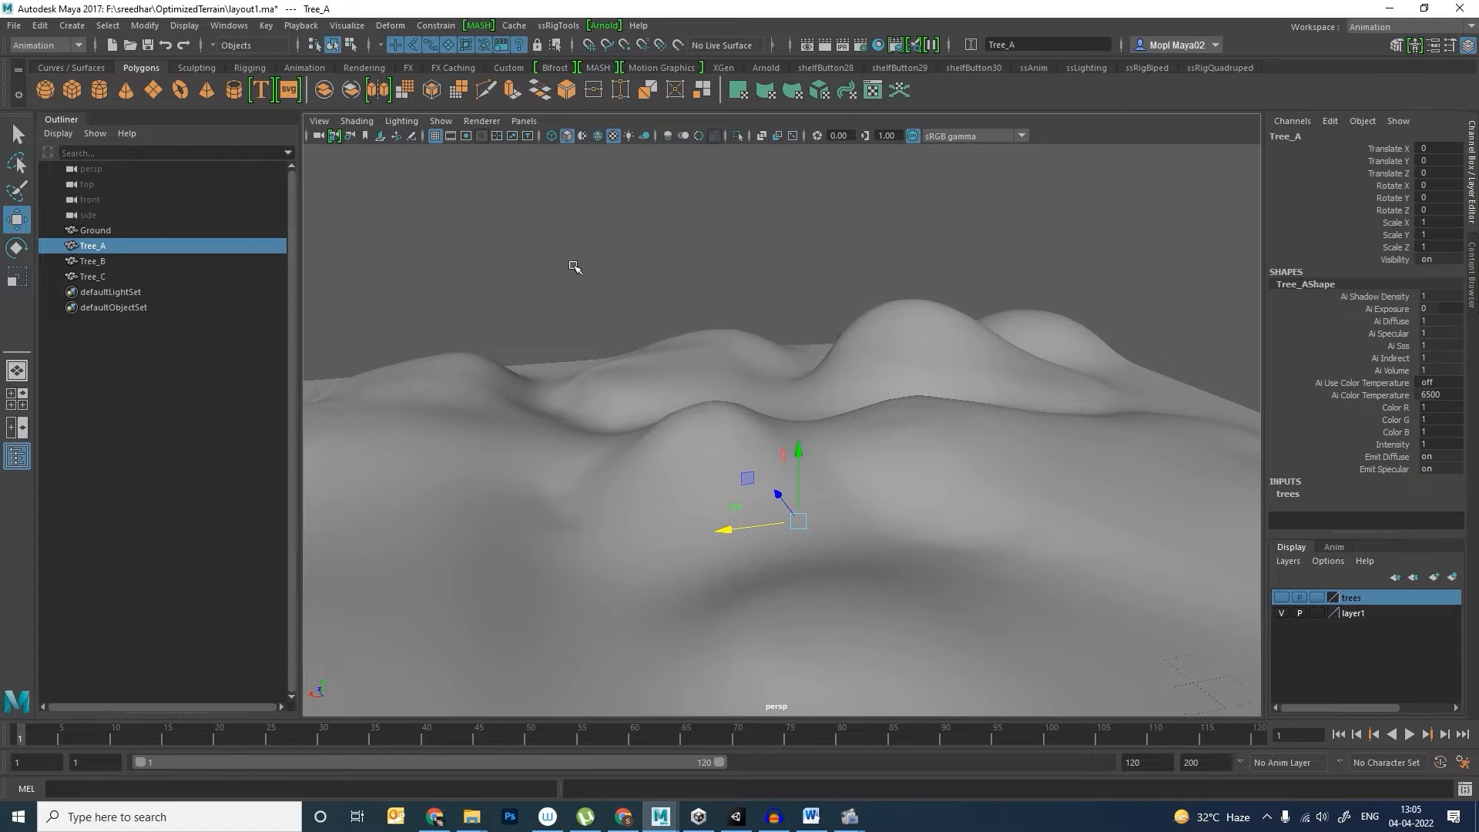
# Step: Open the Paint Scripts Tool options, examine the geometryPaint setup command and close the Geometry Paint Settings
pyautogui.click(145, 25)
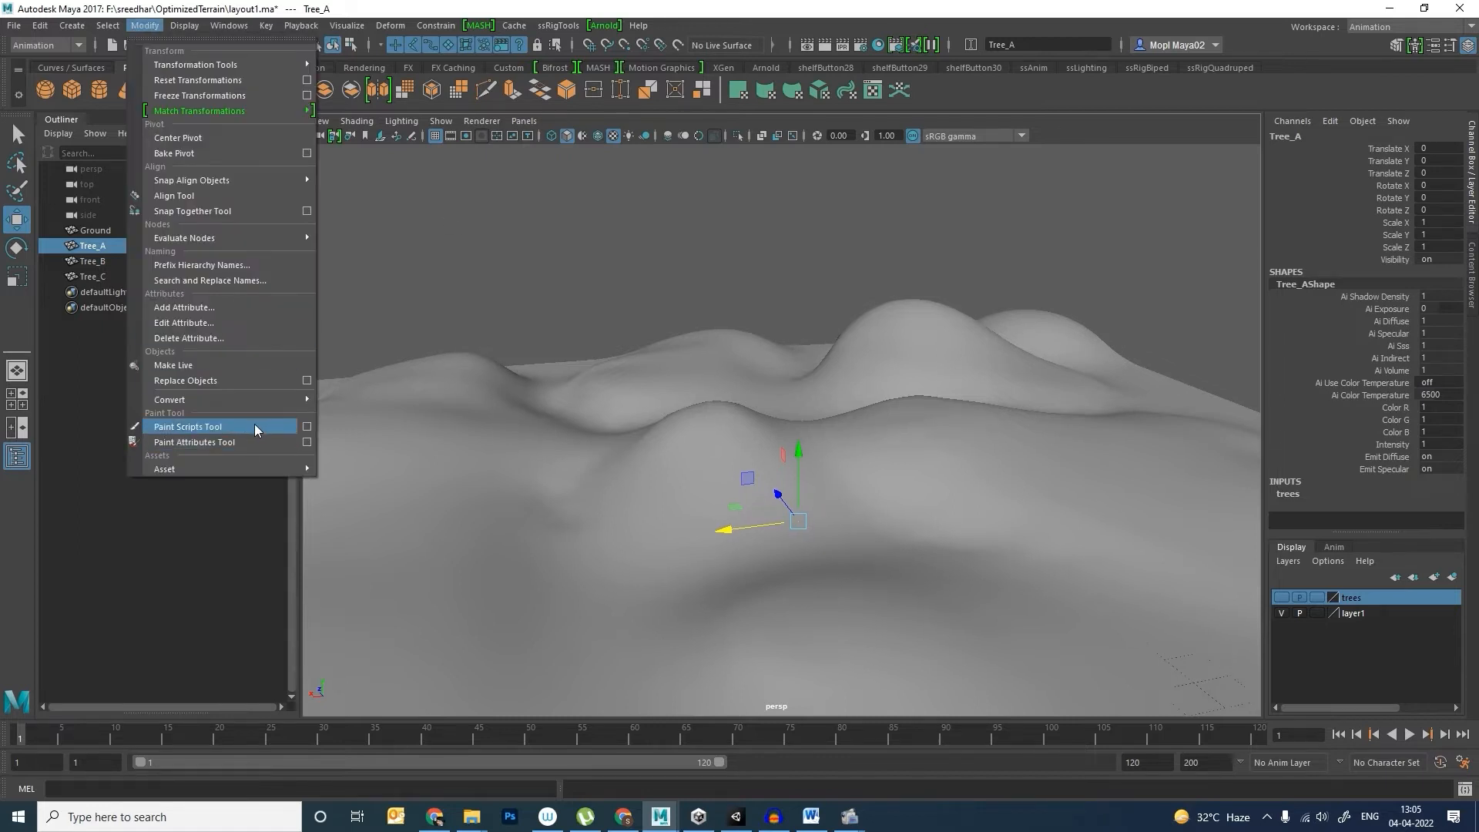
pyautogui.click(306, 427)
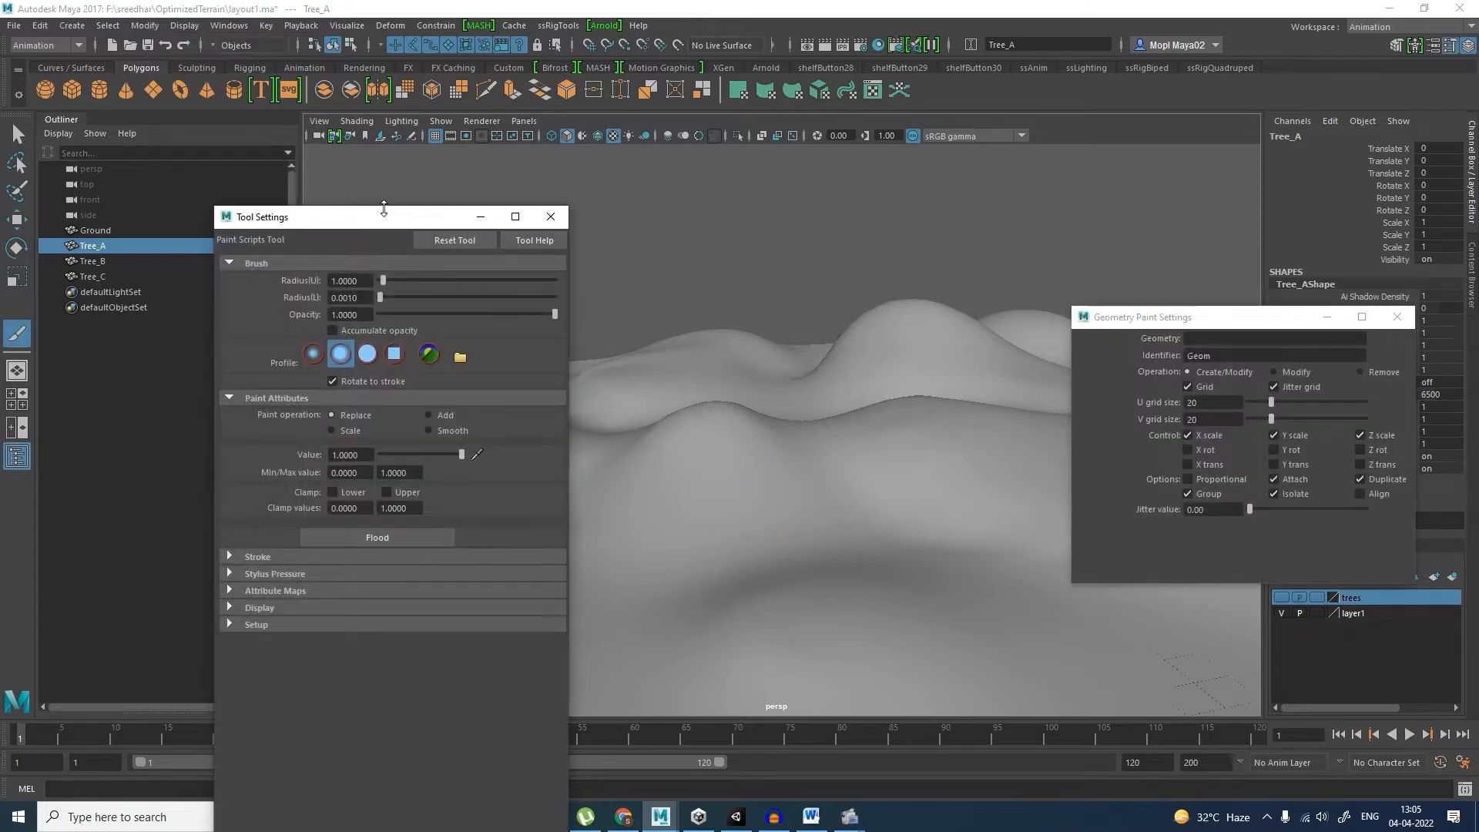
pyautogui.moveTo(388, 204); pyautogui.dragTo(418, 122)
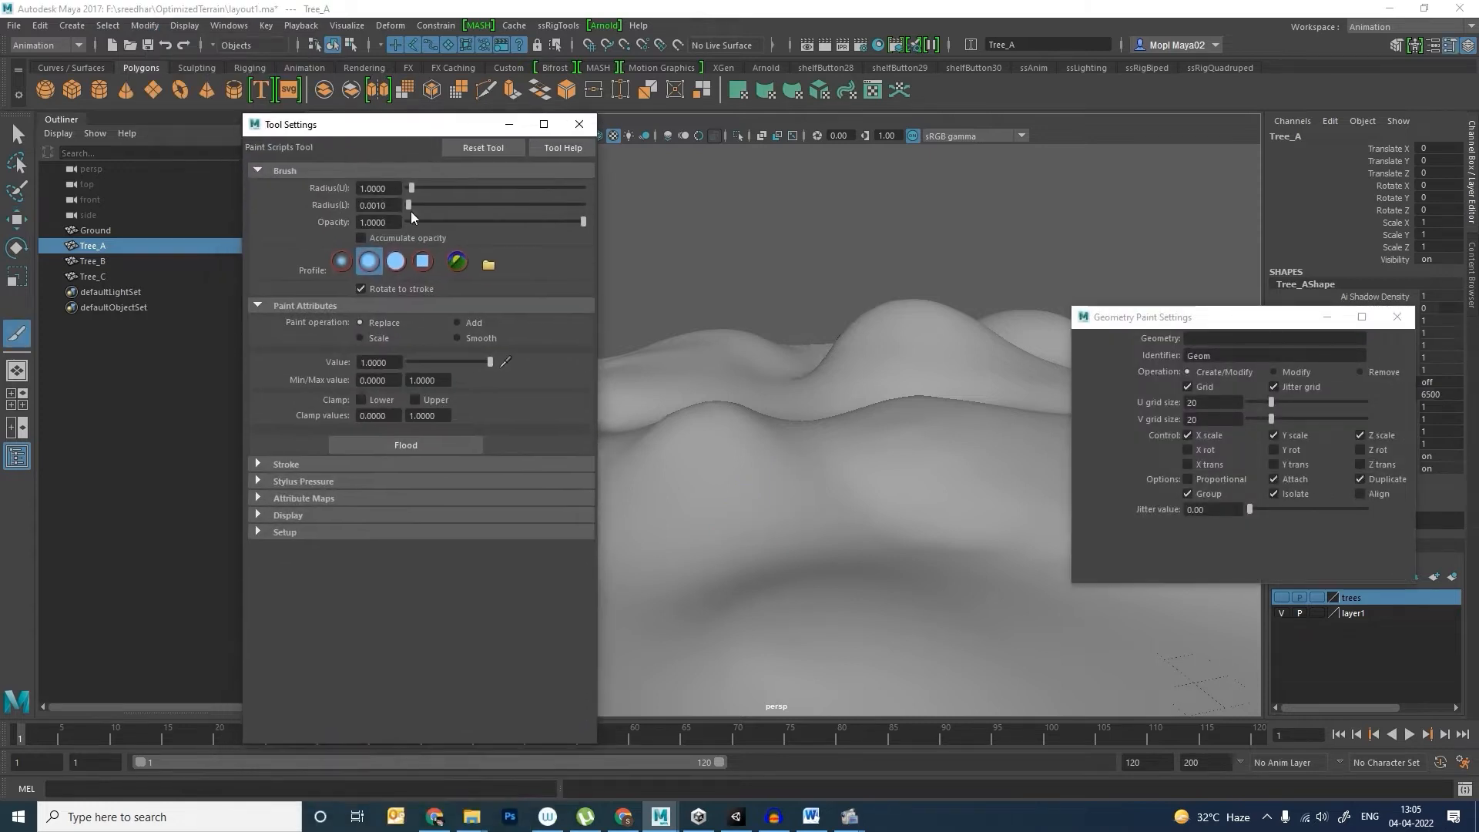
pyautogui.click(258, 531)
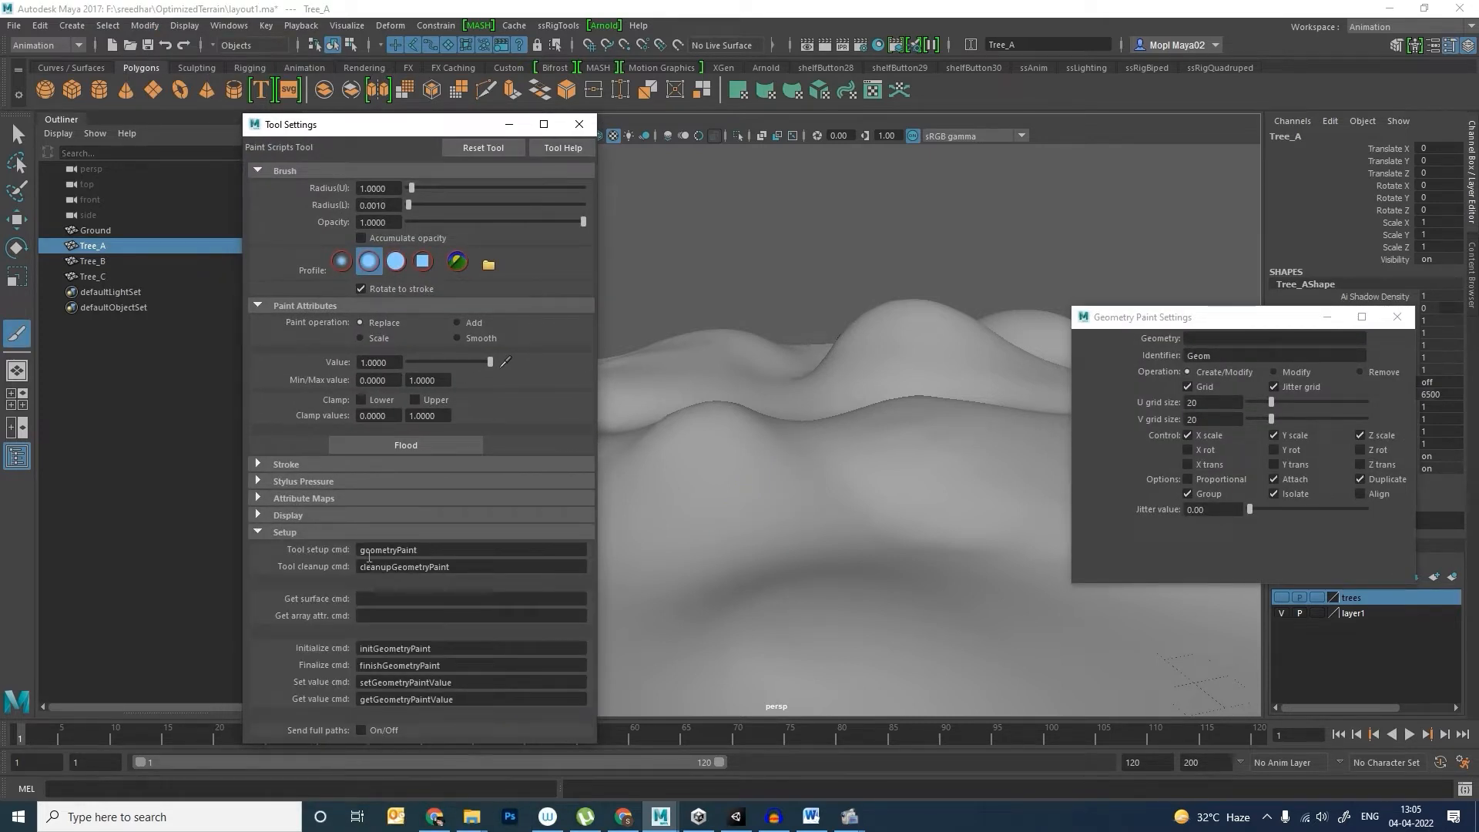
pyautogui.moveTo(430, 549); pyautogui.dragTo(355, 549)
pyautogui.moveTo(1149, 317); pyautogui.dragTo(947, 242)
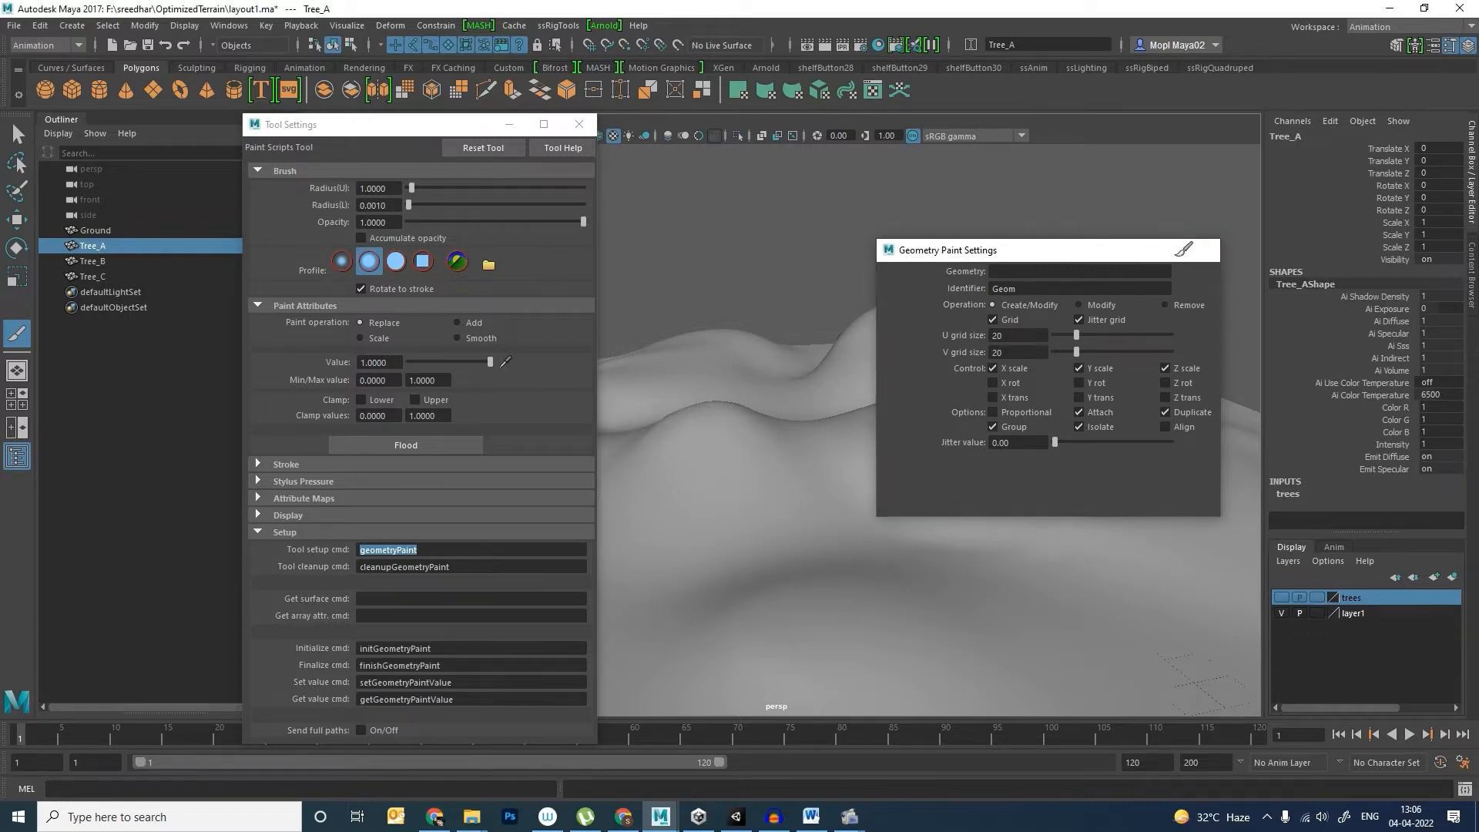
pyautogui.click(1194, 242)
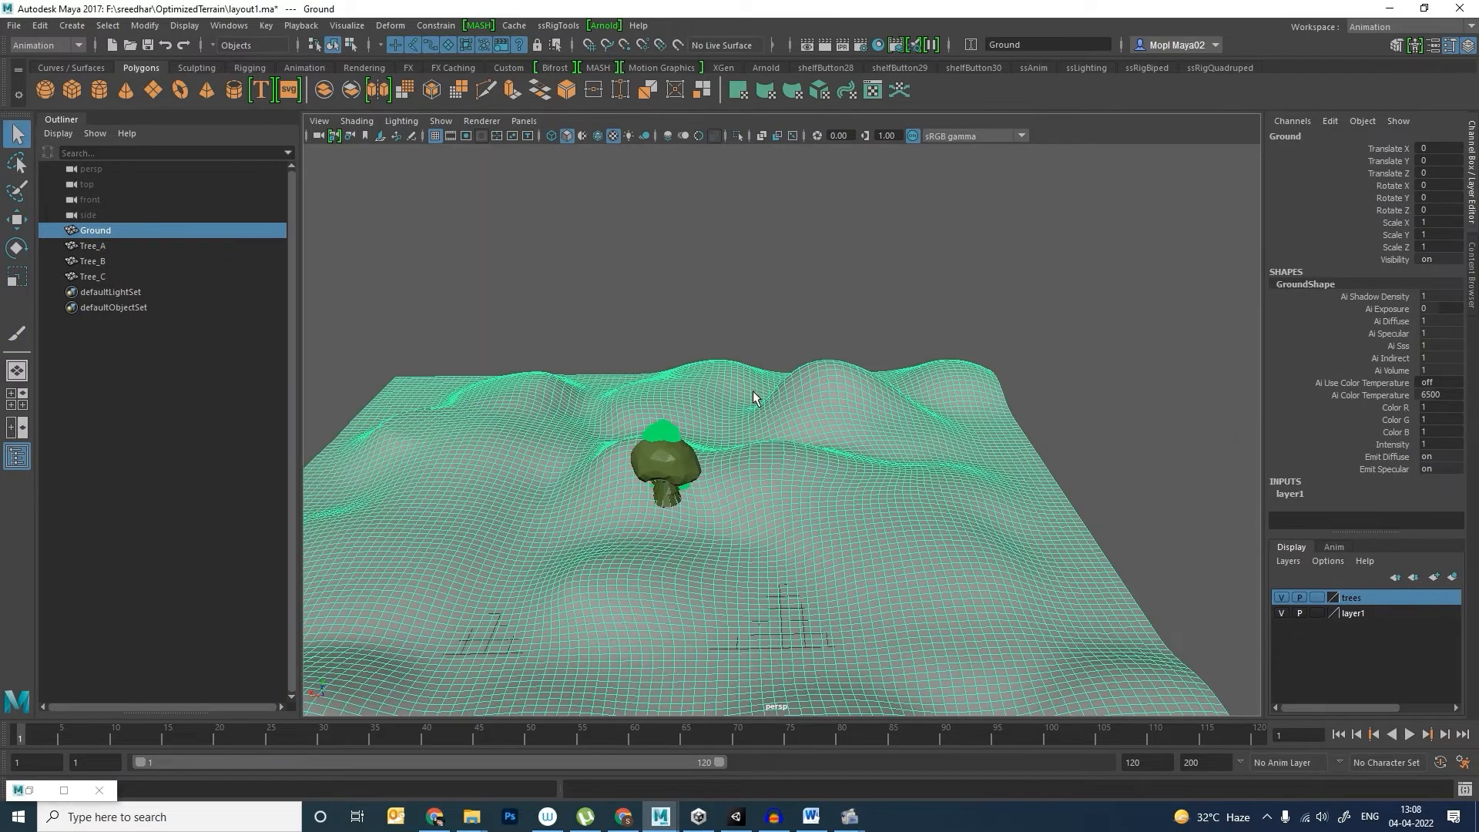
# Step: Open the Paint Scripts Tool options for the ground mesh, using Tree_A as the geometry and Ground as the identifier
pyautogui.keyDown('alt'); pyautogui.moveTo(753, 396); pyautogui.dragTo(812, 356, button='middle'); pyautogui.keyUp('alt')
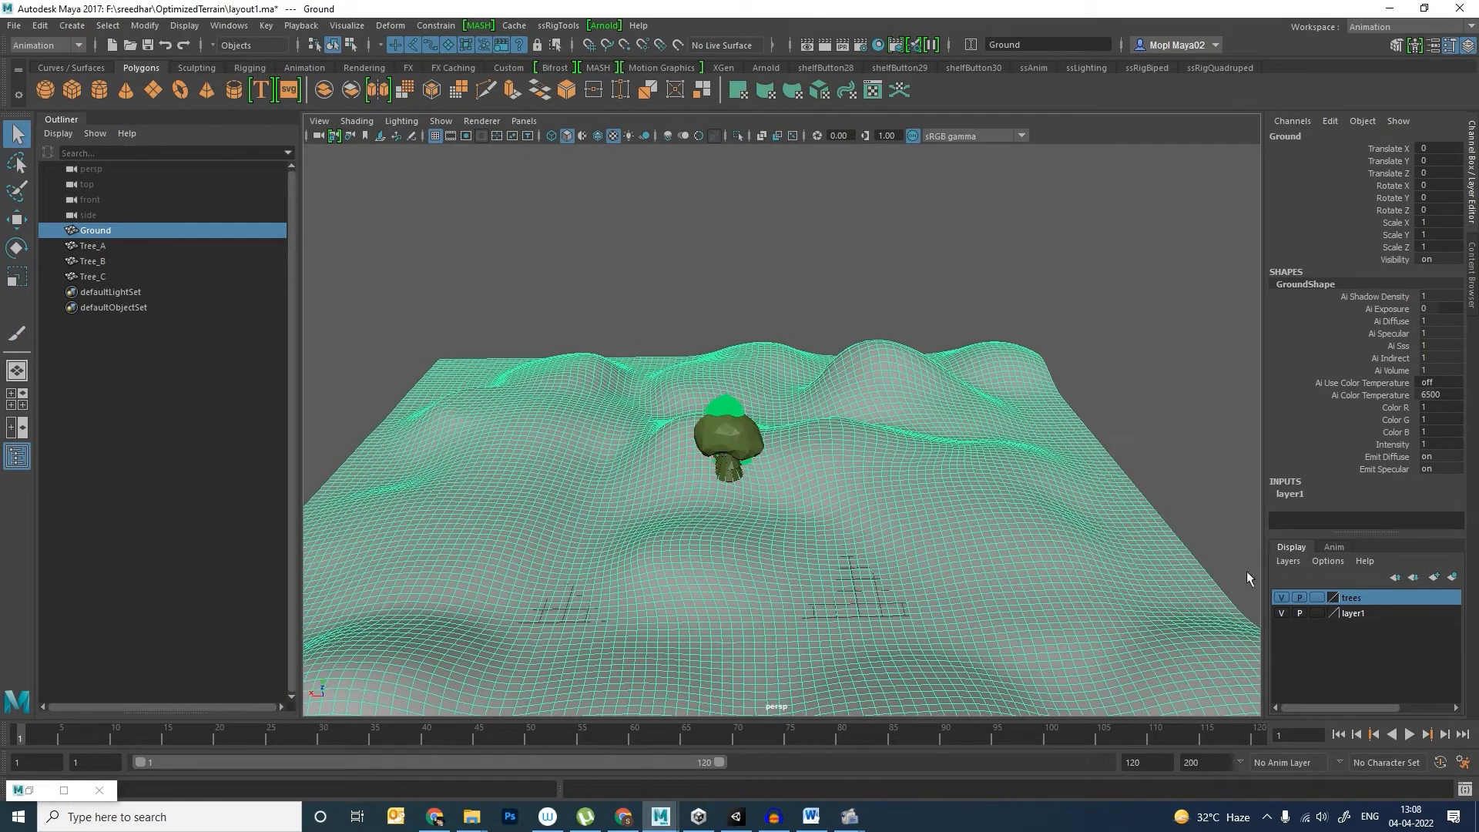
pyautogui.click(1277, 599)
pyautogui.click(1278, 598)
pyautogui.click(135, 28)
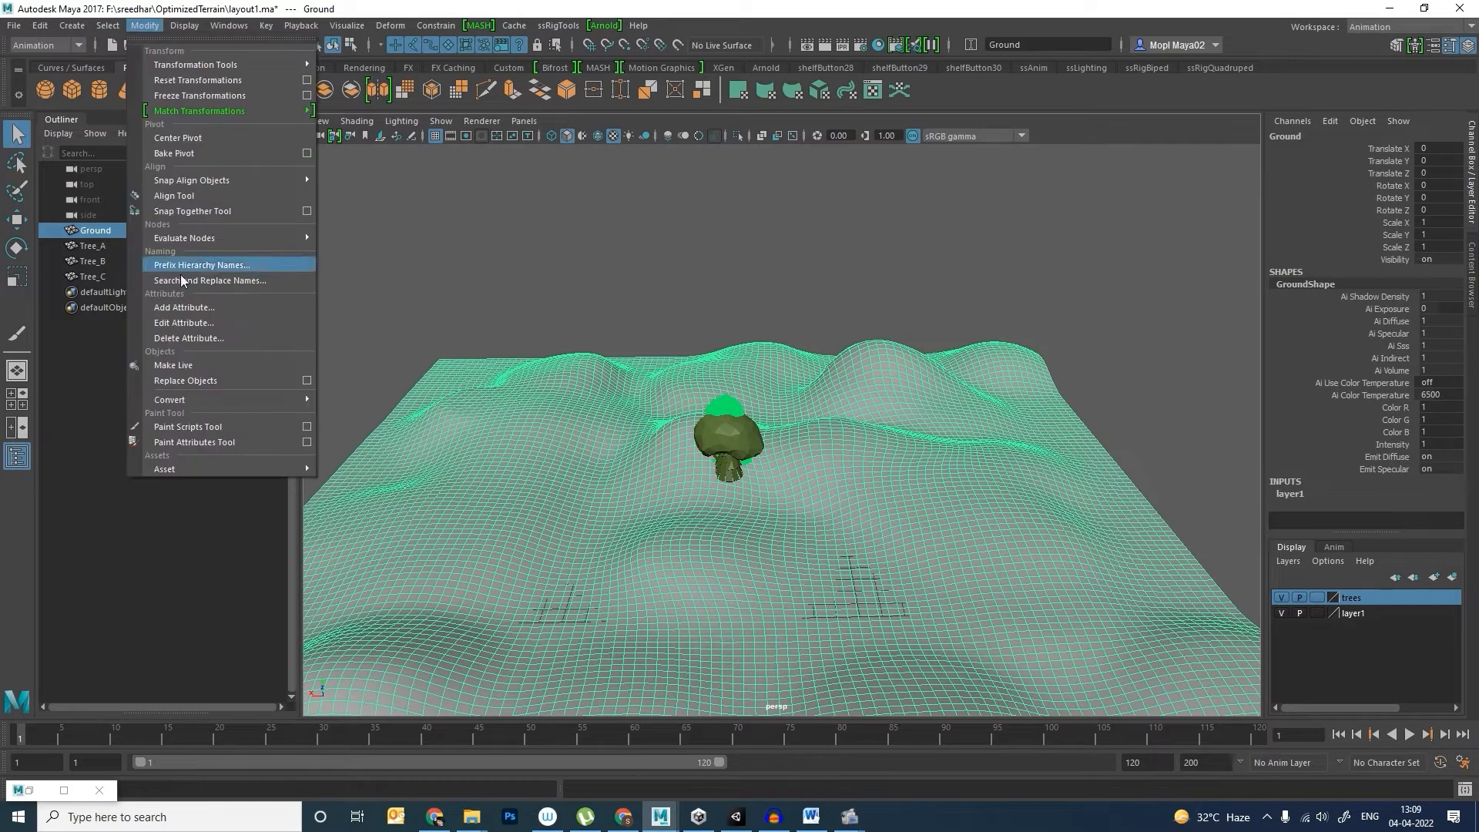
pyautogui.click(306, 426)
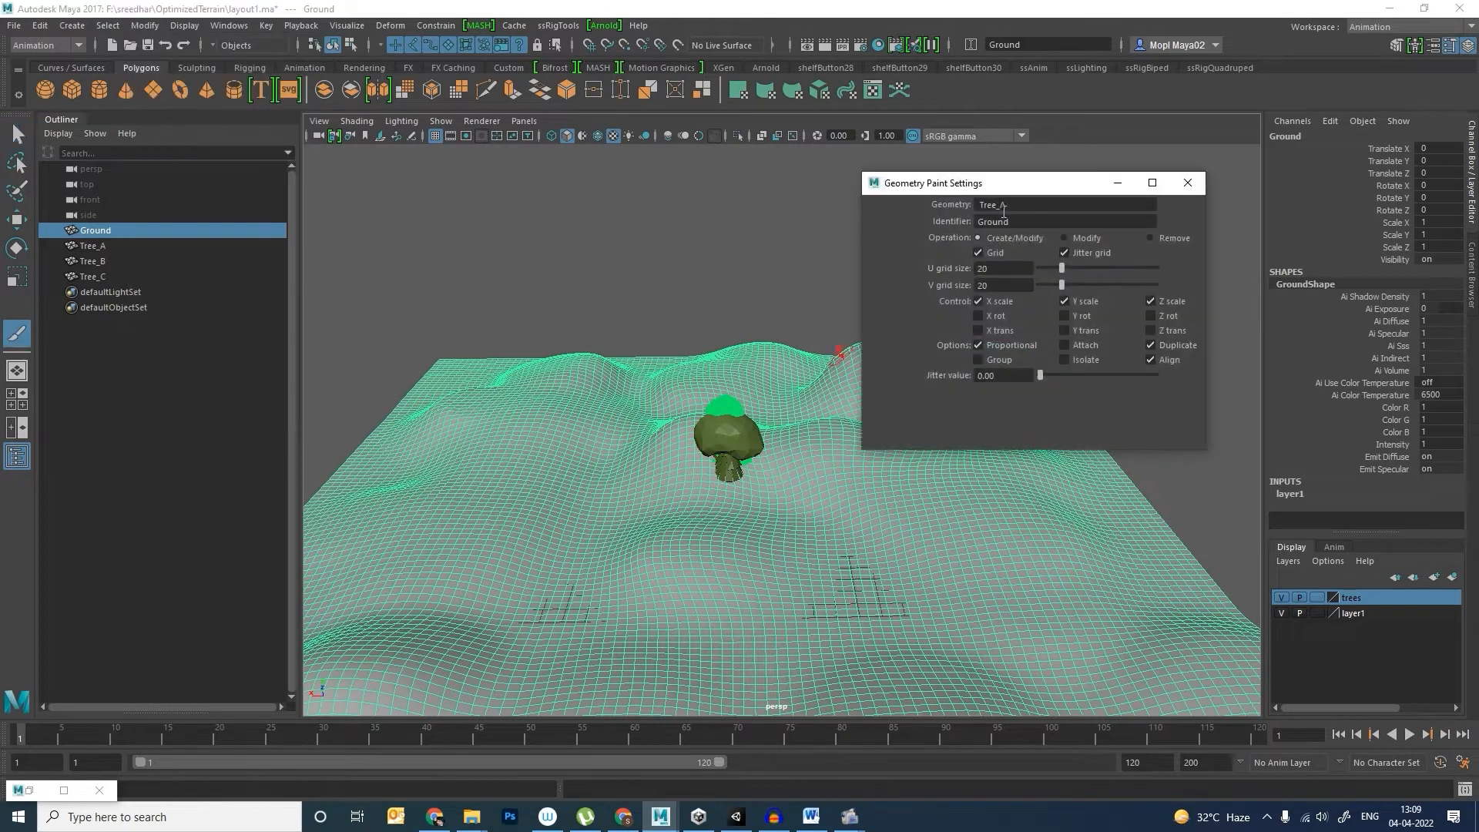
pyautogui.moveTo(946, 192); pyautogui.dragTo(978, 183)
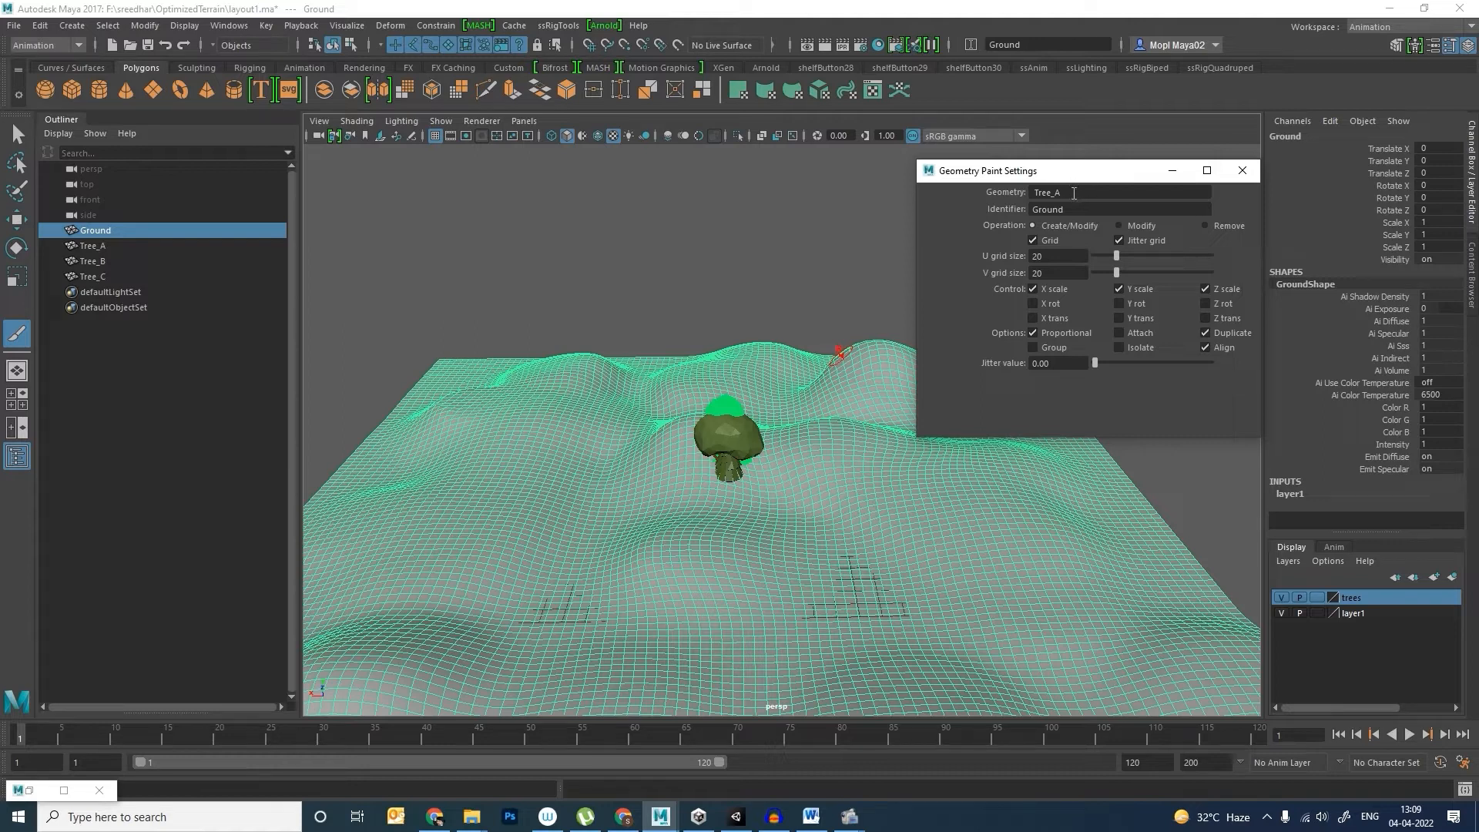
pyautogui.doubleClick(1073, 194)
pyautogui.moveTo(1073, 210); pyautogui.dragTo(1034, 213)
pyautogui.click(1083, 213)
pyautogui.moveTo(1123, 176); pyautogui.dragTo(1040, 179)
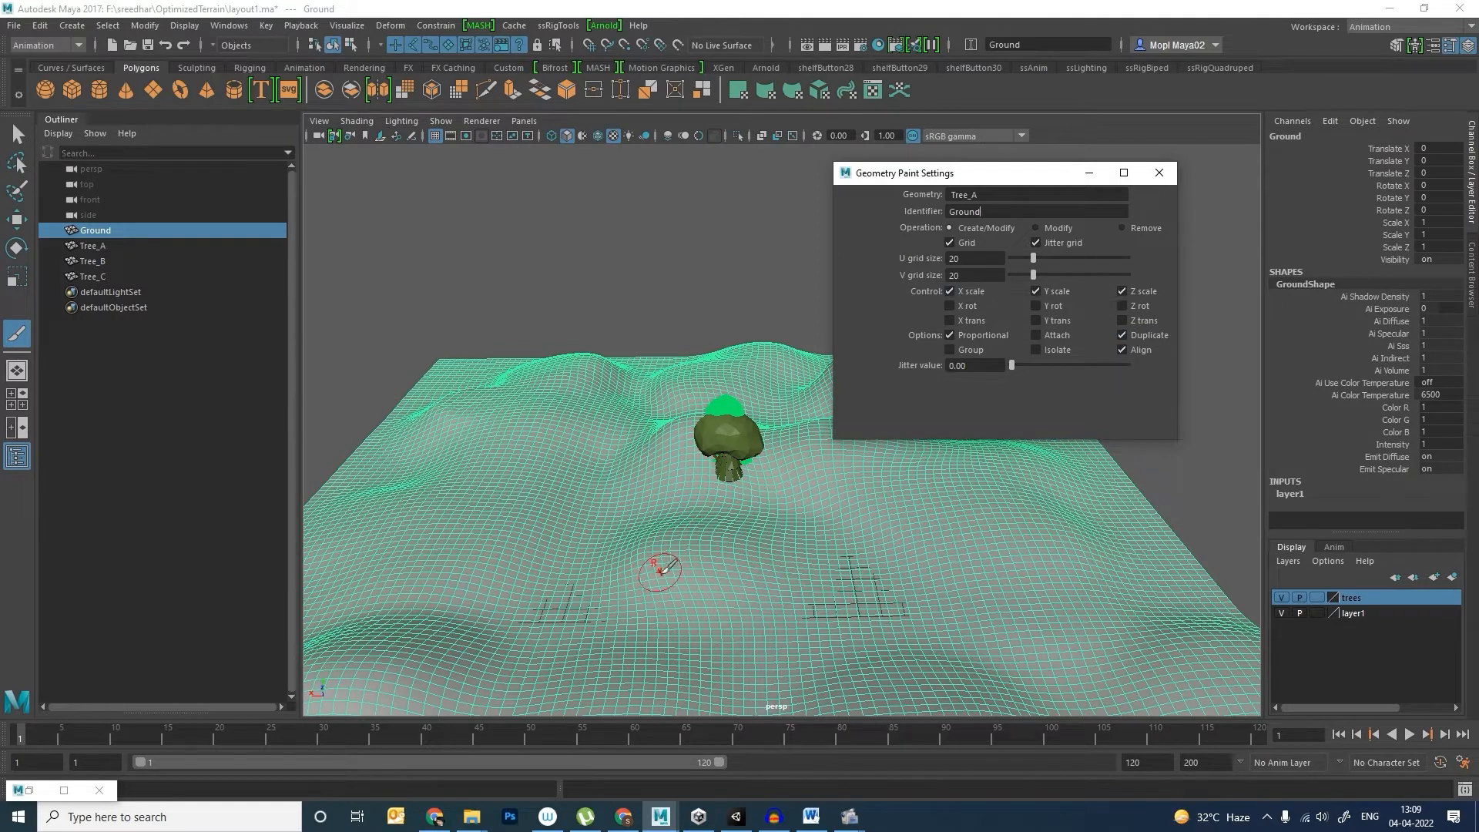
# Step: Paint copies of Tree_A across the ground mesh in several strokes
pyautogui.moveTo(483, 550)
pyautogui.mouseDown()
pyautogui.moveTo(582, 565)
pyautogui.moveTo(678, 531)
pyautogui.moveTo(720, 577)
pyautogui.moveTo(849, 567)
pyautogui.moveTo(885, 523)
pyautogui.moveTo(925, 523)
pyautogui.mouseUp()
pyautogui.moveTo(737, 603)
pyautogui.mouseDown()
pyautogui.moveTo(991, 578)
pyautogui.moveTo(1077, 528)
pyautogui.mouseUp()
pyautogui.moveTo(893, 531)
pyautogui.keyDown('alt'); pyautogui.mouseDown()
pyautogui.moveTo(962, 533)
pyautogui.moveTo(989, 568)
pyautogui.mouseUp(); pyautogui.keyUp('alt')
pyautogui.keyDown('alt'); pyautogui.moveTo(990, 569); pyautogui.dragTo(706, 499, button='middle'); pyautogui.keyUp('alt')
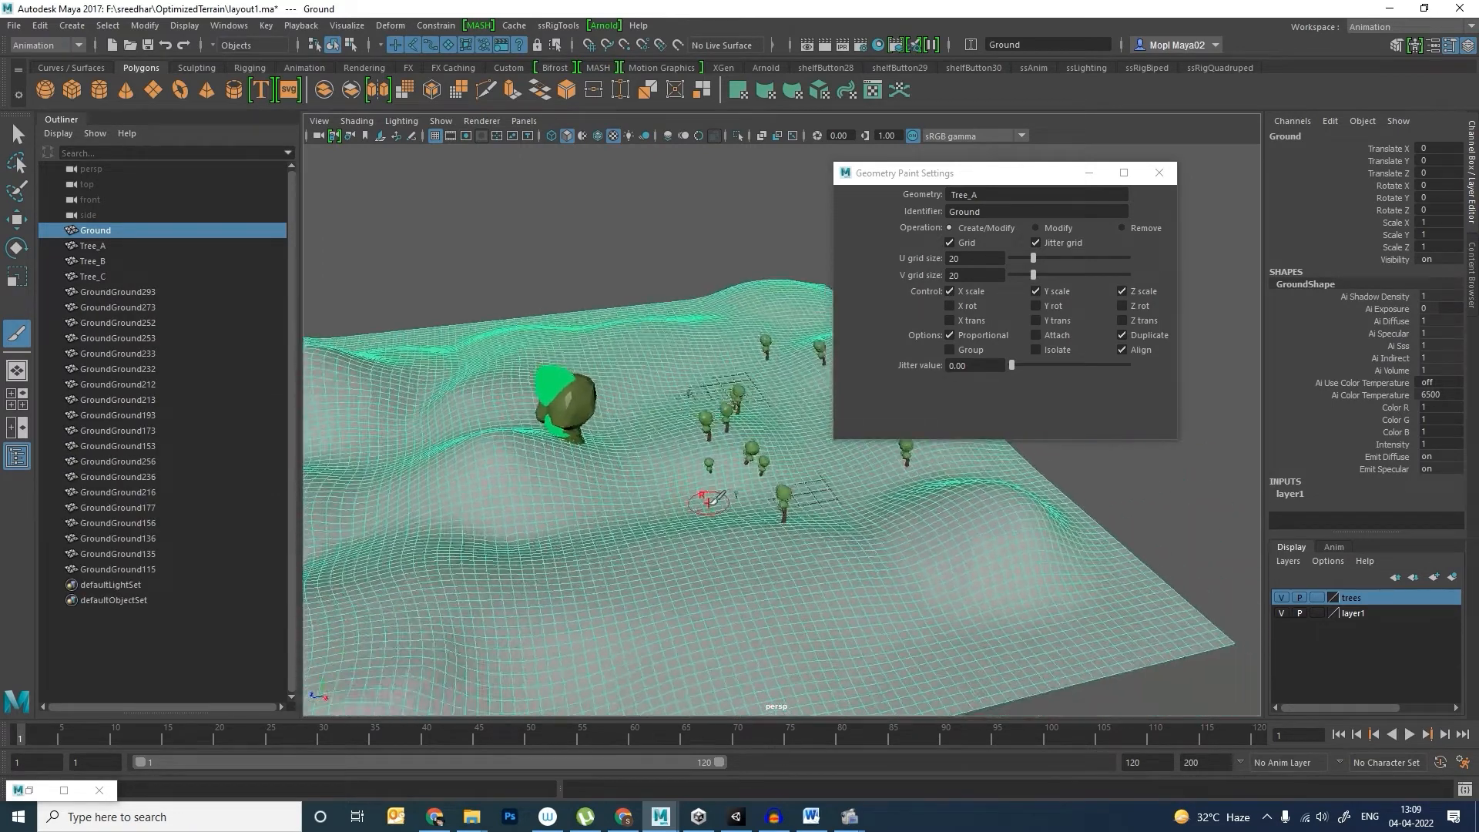
pyautogui.keyDown('alt'); pyautogui.moveTo(706, 499); pyautogui.dragTo(776, 544); pyautogui.keyUp('alt')
pyautogui.moveTo(946, 533)
pyautogui.mouseDown()
pyautogui.moveTo(1021, 504)
pyautogui.moveTo(1065, 617)
pyautogui.moveTo(1034, 623)
pyautogui.moveTo(977, 548)
pyautogui.mouseUp()
pyautogui.keyDown('alt'); pyautogui.moveTo(977, 547); pyautogui.dragTo(980, 614, button='middle'); pyautogui.keyUp('alt')
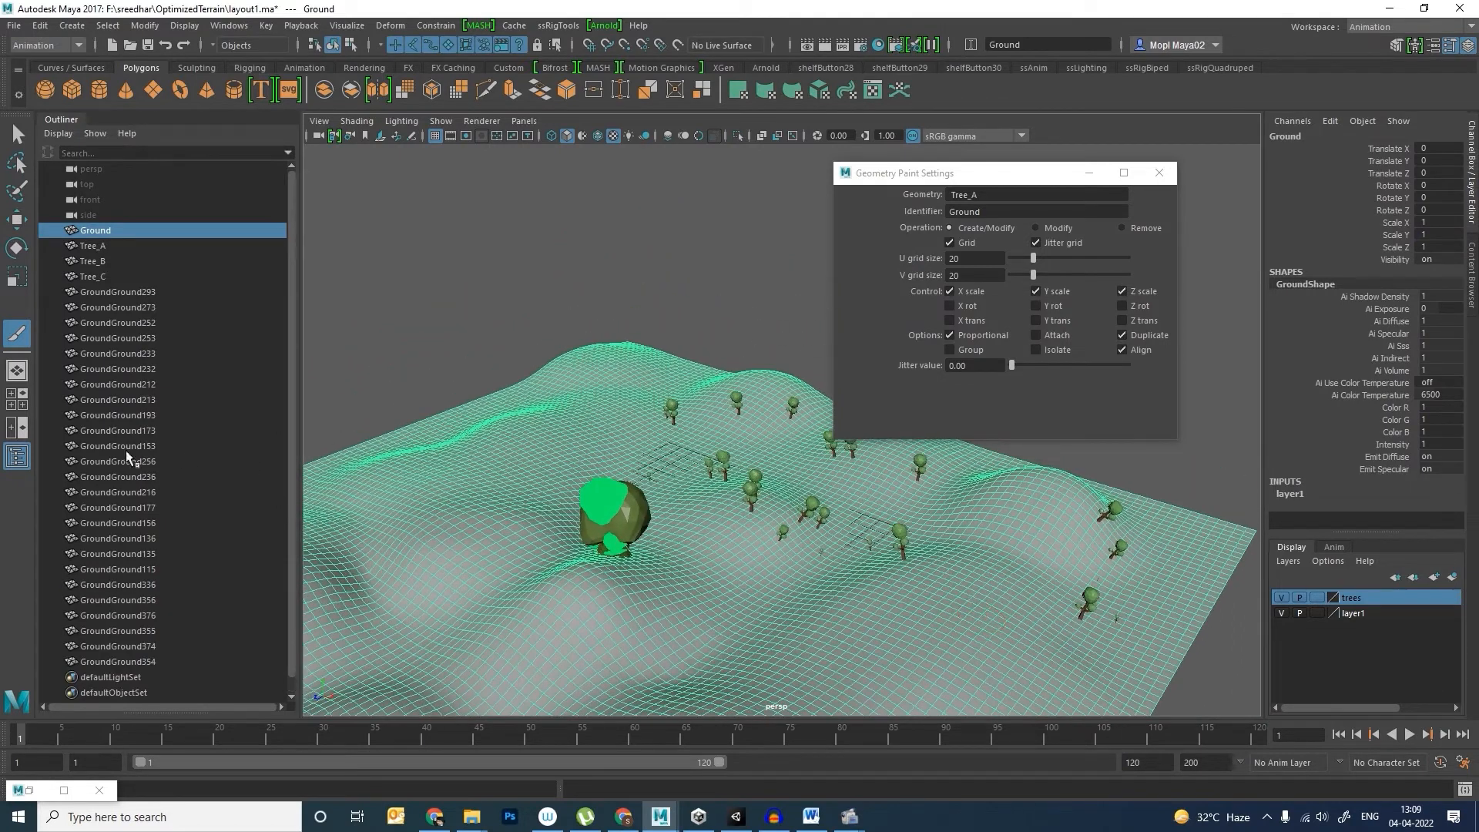
# Step: Select all the painted tree copies, GroundGround293 through GroundGround354, and rename them Tree_A
pyautogui.click(132, 293)
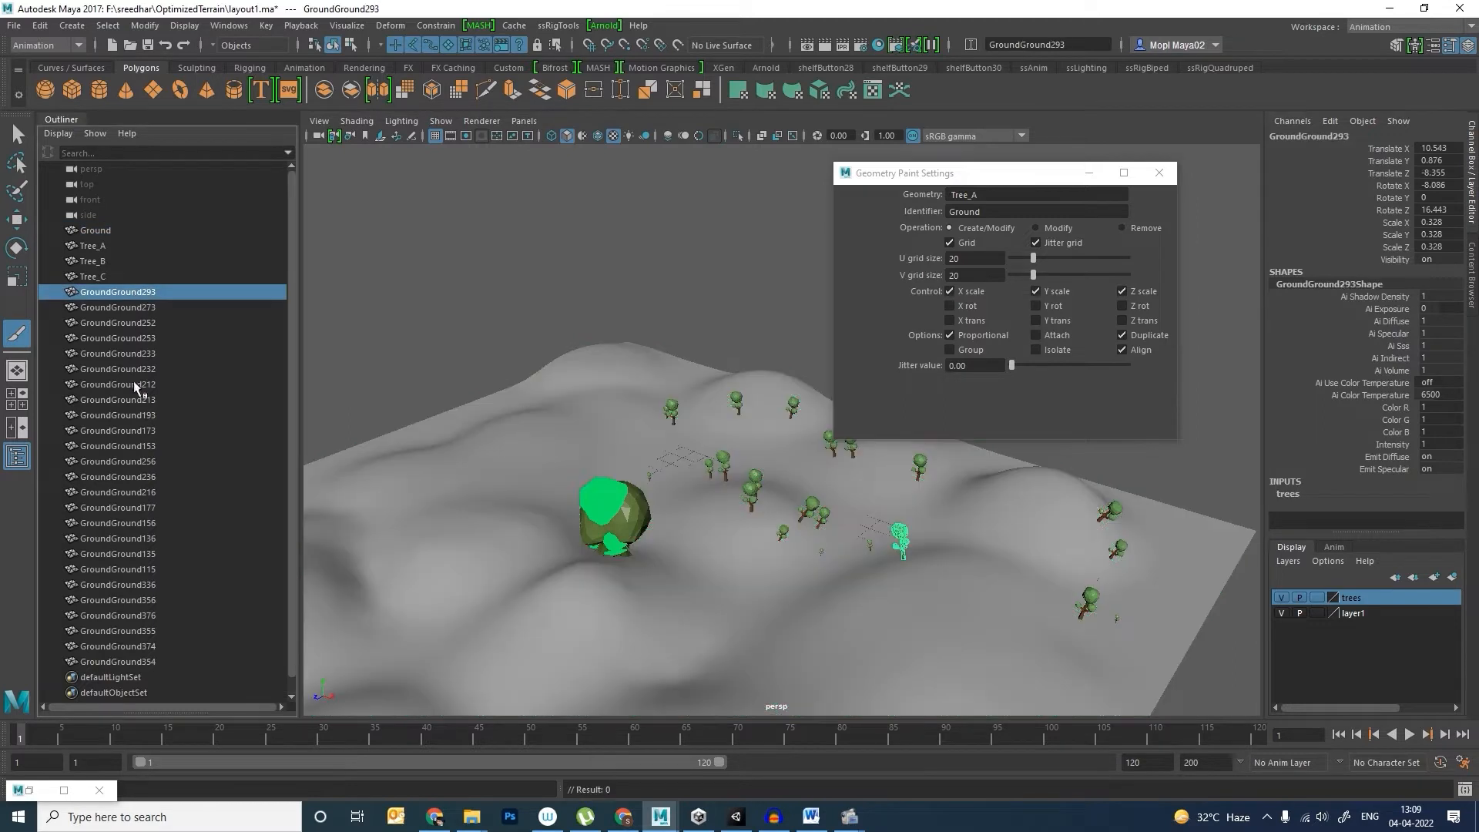
pyautogui.keyDown('shift'); pyautogui.click(146, 663); pyautogui.keyUp('shift')
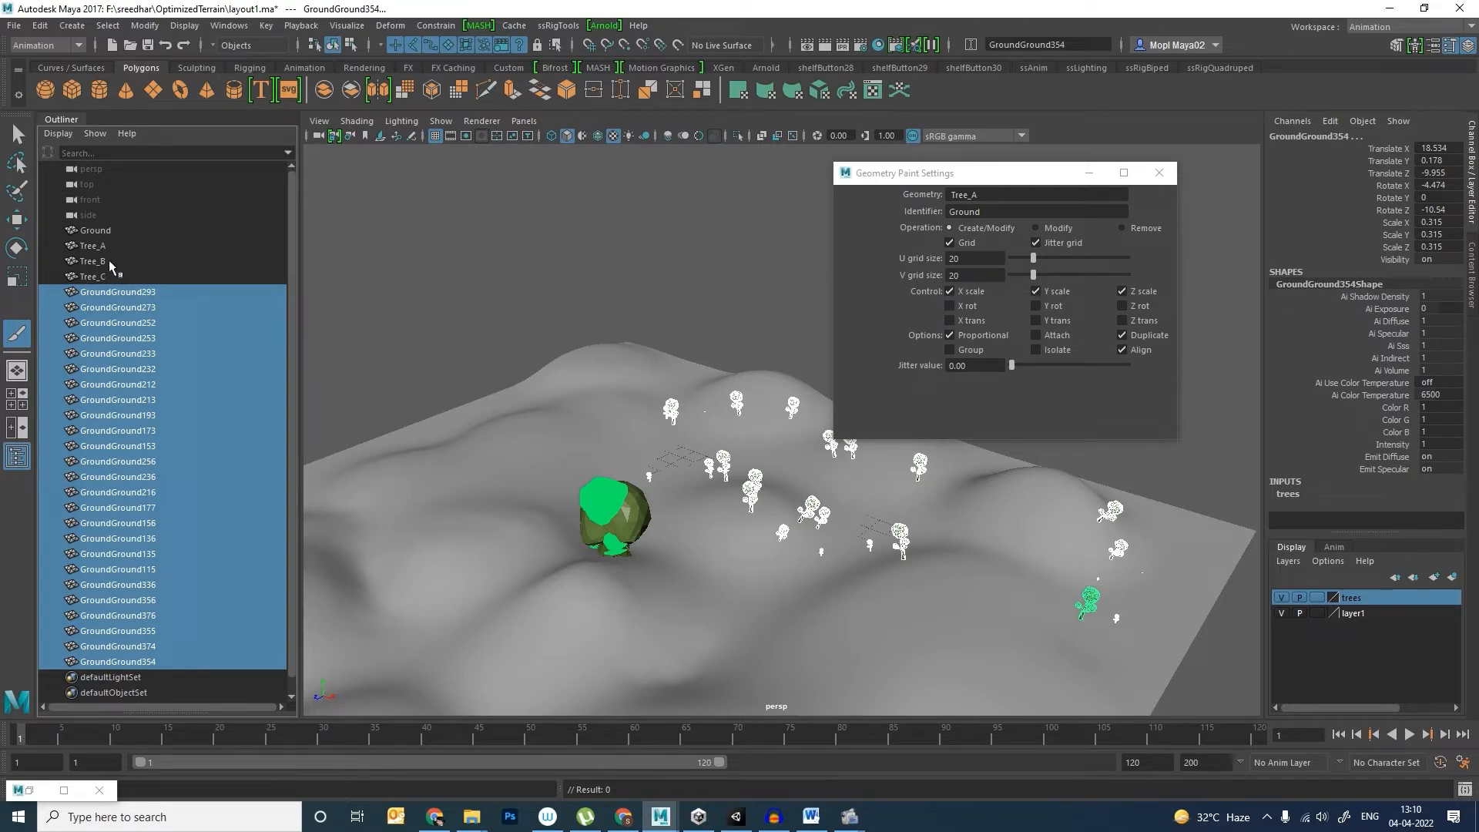
pyautogui.keyDown('alt'); pyautogui.moveTo(620, 487); pyautogui.dragTo(718, 439, button='middle'); pyautogui.keyUp('alt')
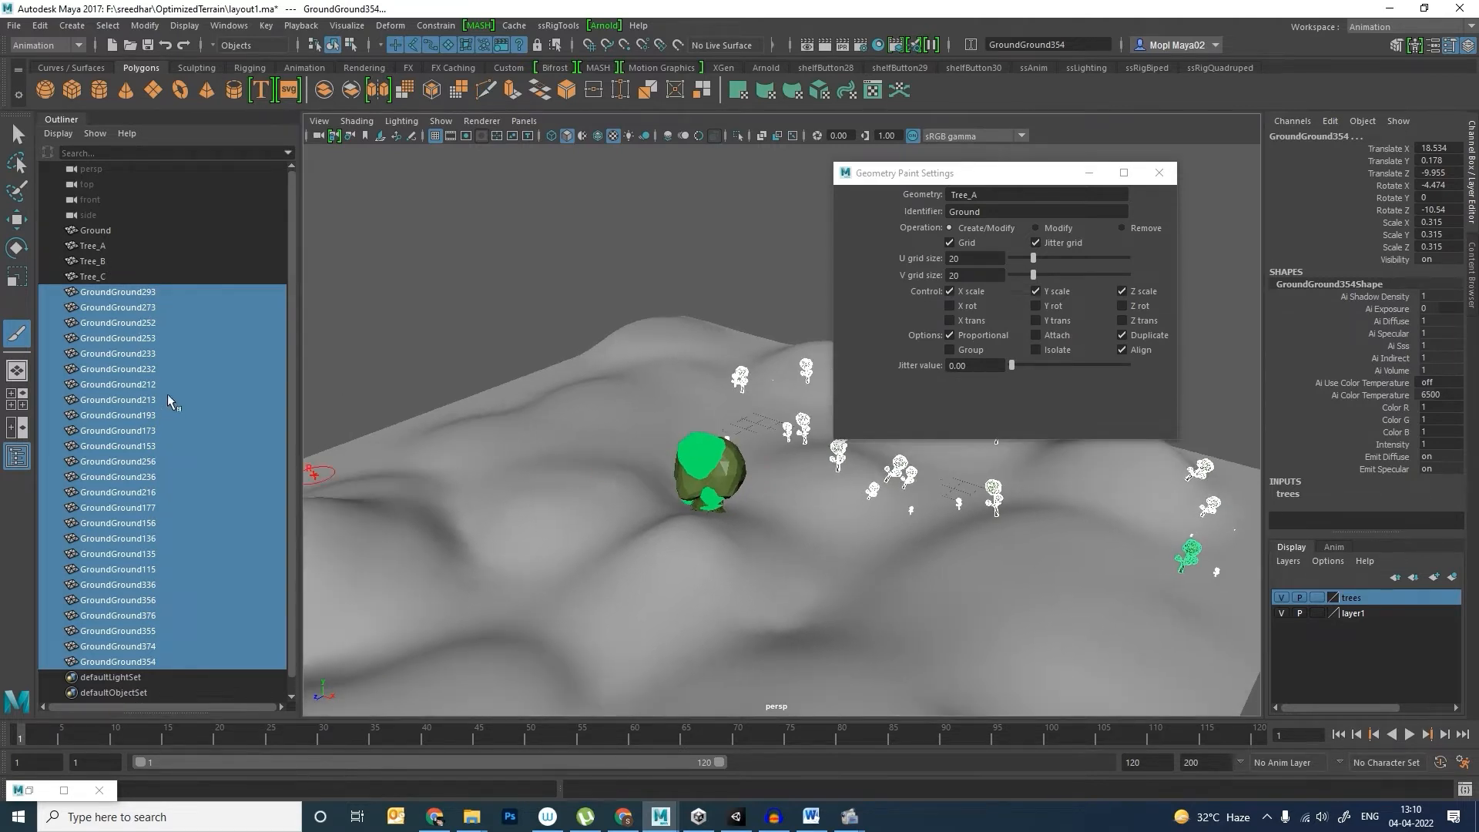
pyautogui.click(970, 45)
pyautogui.click(1015, 86)
pyautogui.click(1029, 46)
pyautogui.write('Tree_A')
pyautogui.press('Return')
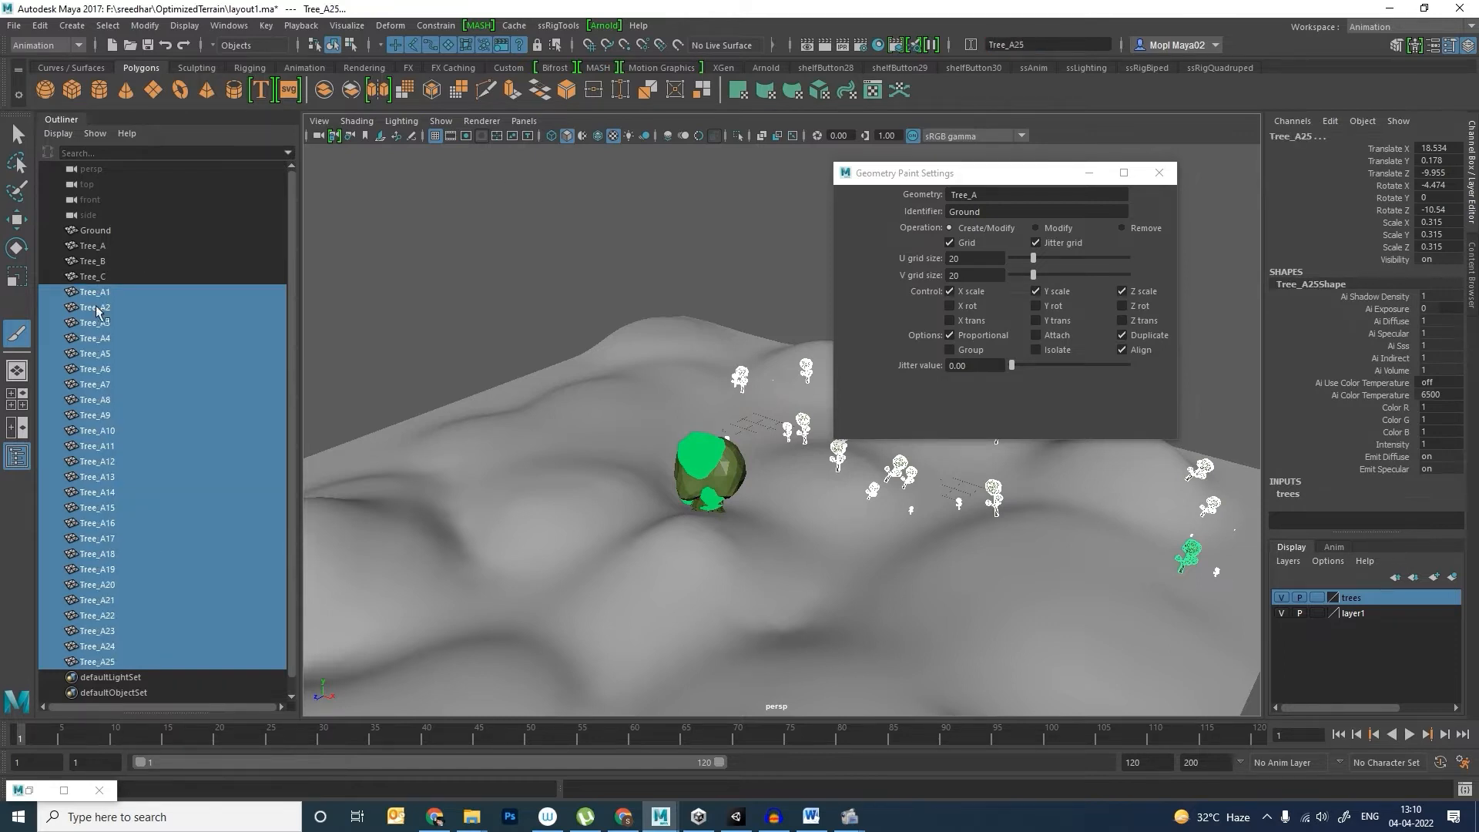
# Step: Set the paint geometry to Tree_B and paint pine tree copies across the terrain in one long stroke
pyautogui.press('Return')
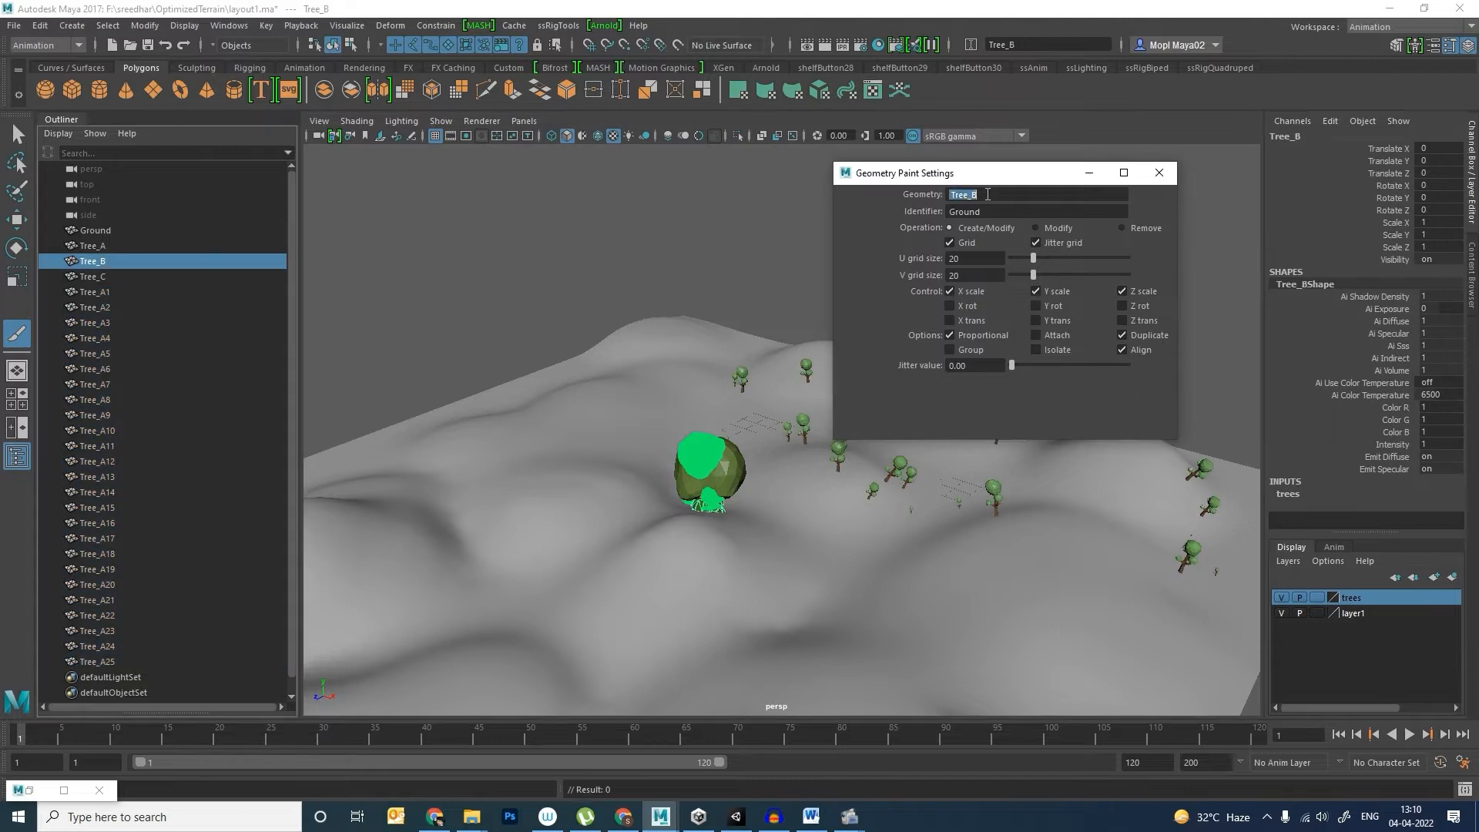
pyautogui.keyDown('alt'); pyautogui.moveTo(730, 488); pyautogui.dragTo(742, 423); pyautogui.keyUp('alt')
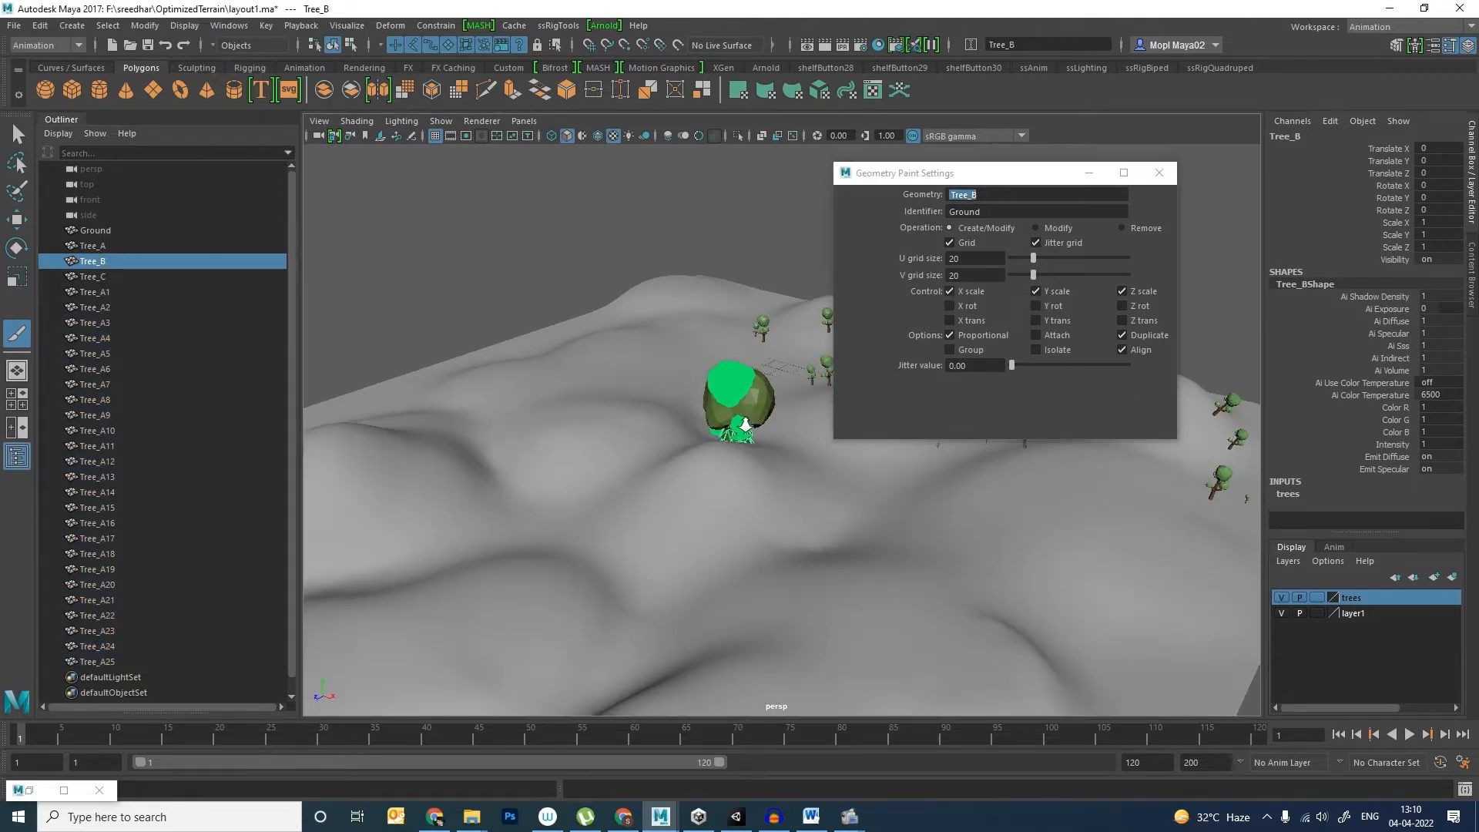
pyautogui.moveTo(564, 515)
pyautogui.mouseDown()
pyautogui.moveTo(574, 424)
pyautogui.moveTo(884, 524)
pyautogui.moveTo(1028, 532)
pyautogui.moveTo(1103, 579)
pyautogui.mouseUp()
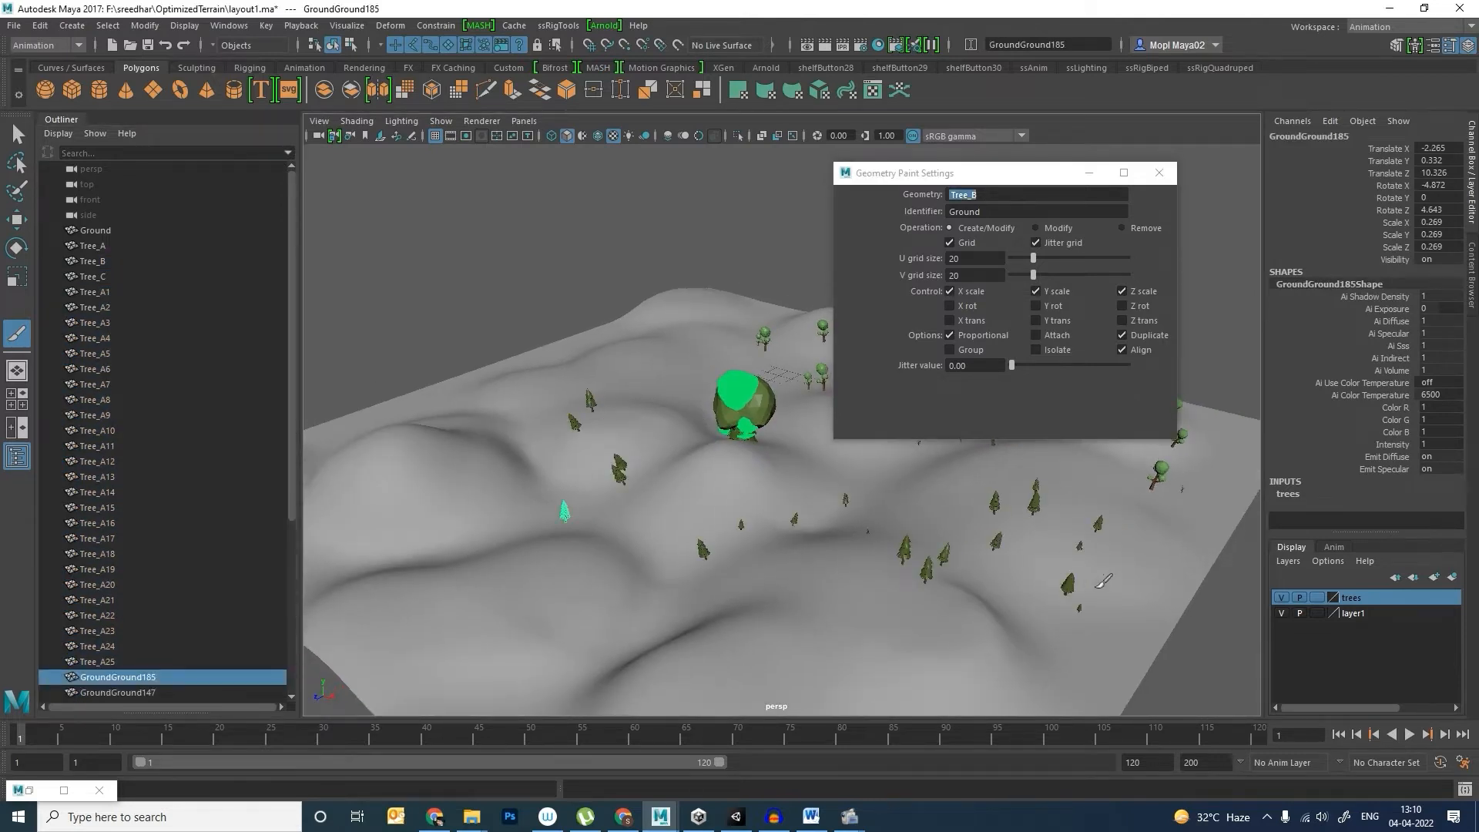
pyautogui.keyDown('alt'); pyautogui.moveTo(741, 556); pyautogui.dragTo(806, 560); pyautogui.keyUp('alt')
# Step: Try resetting one painted pine tree's translation and rotation to 0 and its scale to 1
pyautogui.click(17, 134)
pyautogui.click(649, 445)
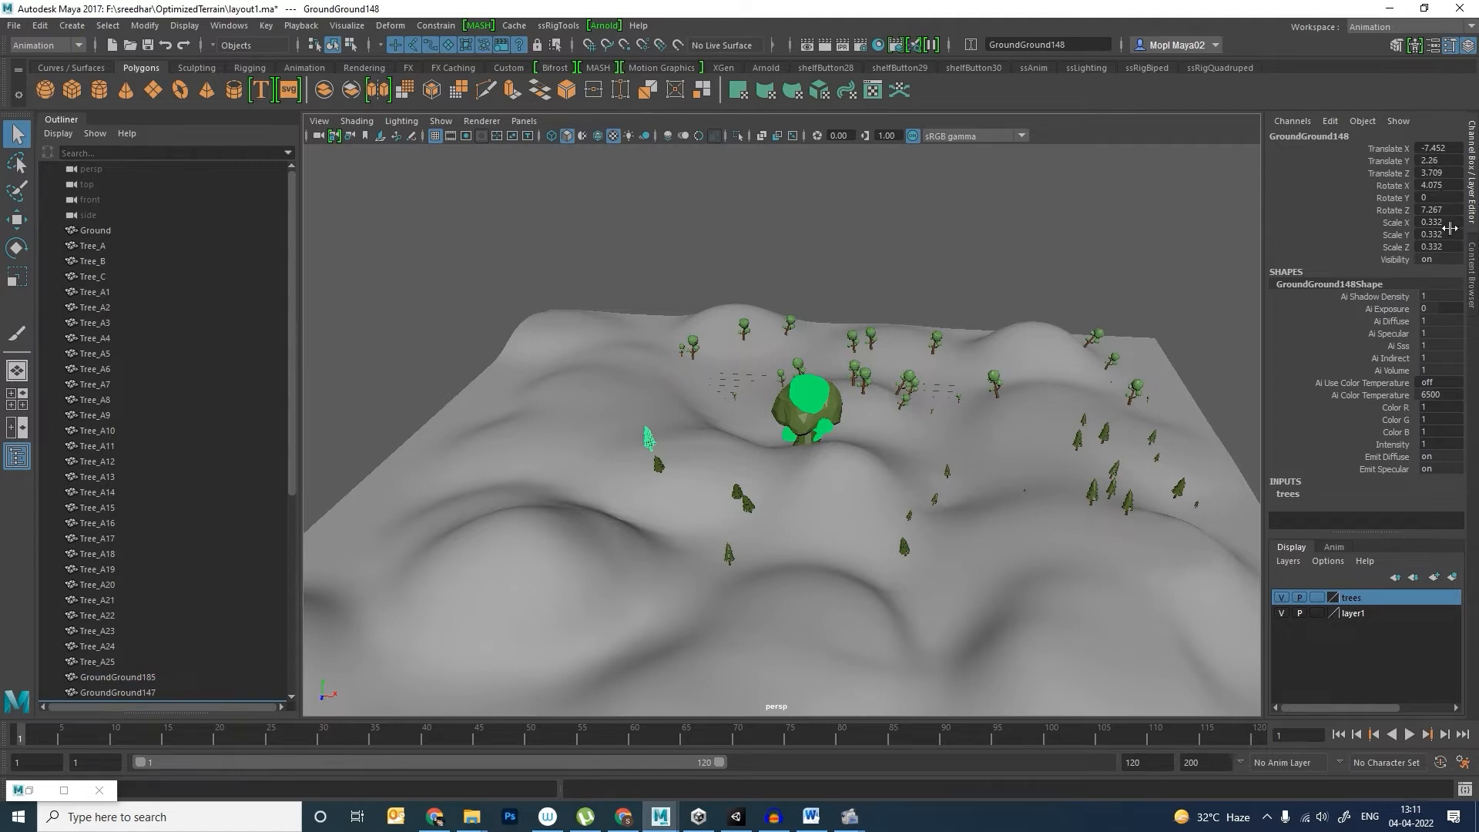
pyautogui.moveTo(1449, 148); pyautogui.dragTo(1451, 209)
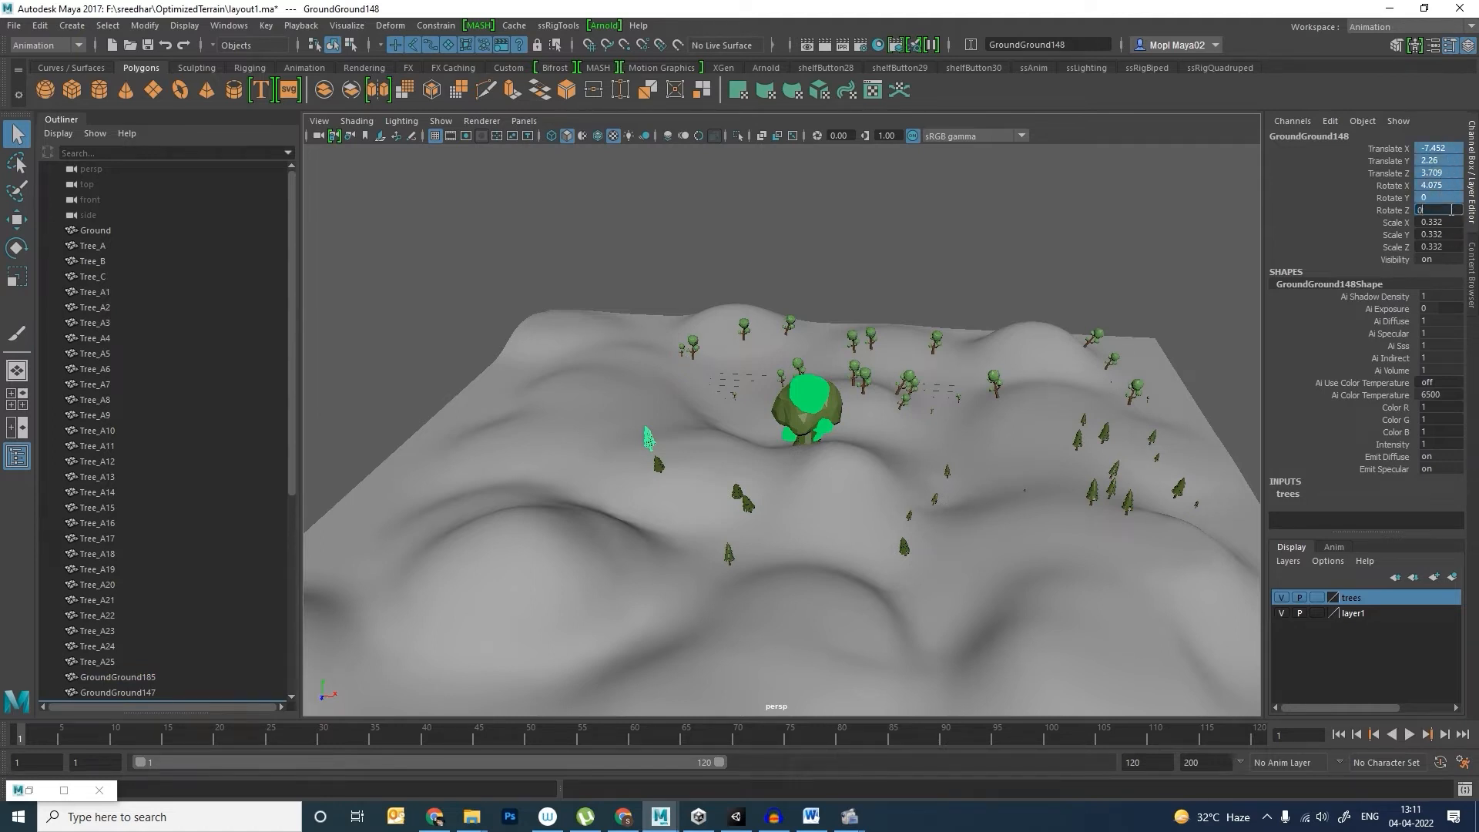
pyautogui.write('0')
pyautogui.press('Return')
pyautogui.click(828, 331)
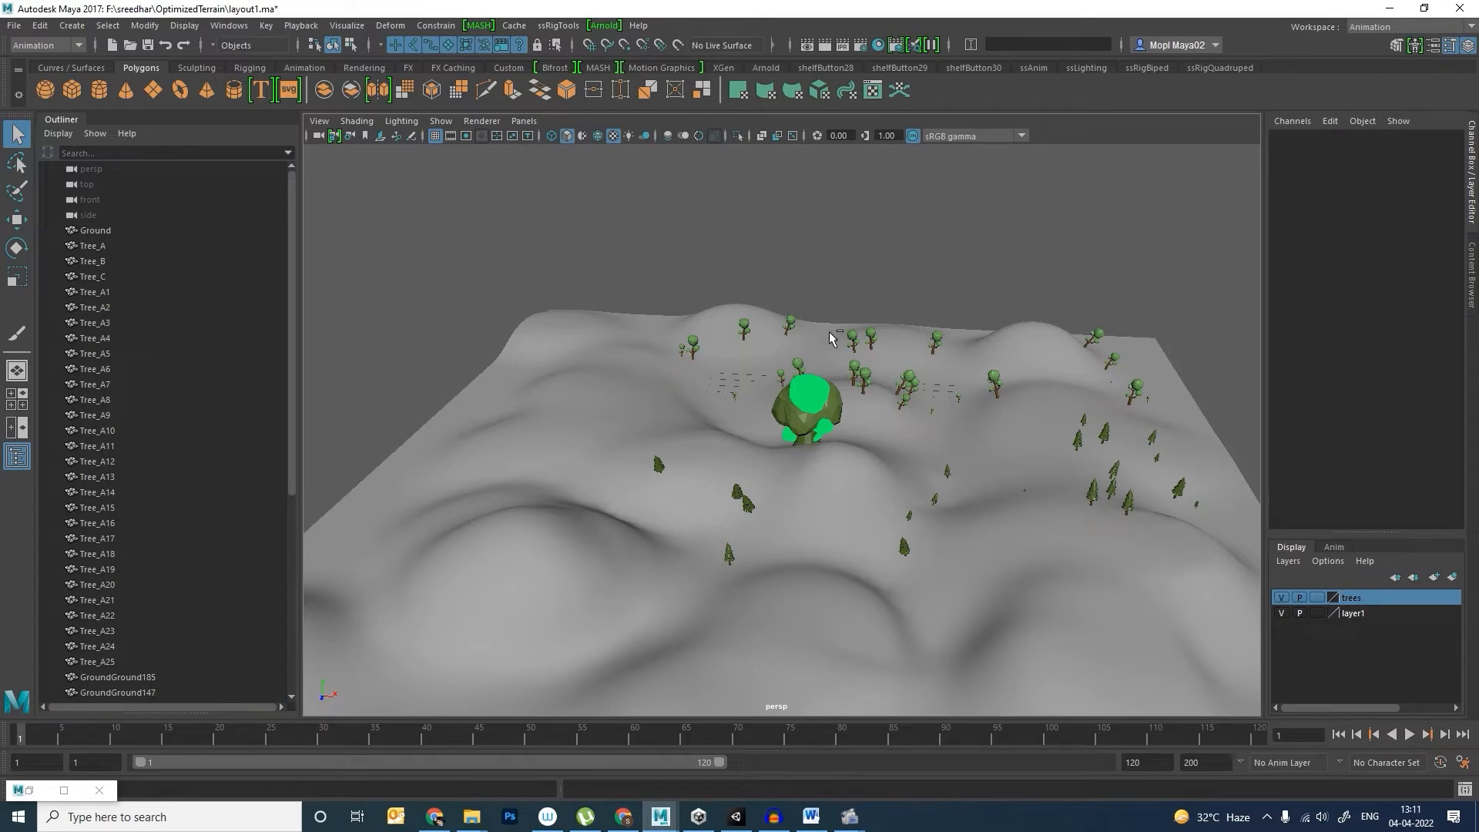
# Step: Inspect the reset pine tree at the origin in wireframe and undo its transform change
pyautogui.hotkey('ctrl', 'z')
pyautogui.press('f')
pyautogui.keyDown('alt'); pyautogui.moveTo(834, 404); pyautogui.dragTo(723, 468); pyautogui.keyUp('alt')
pyautogui.press('4')
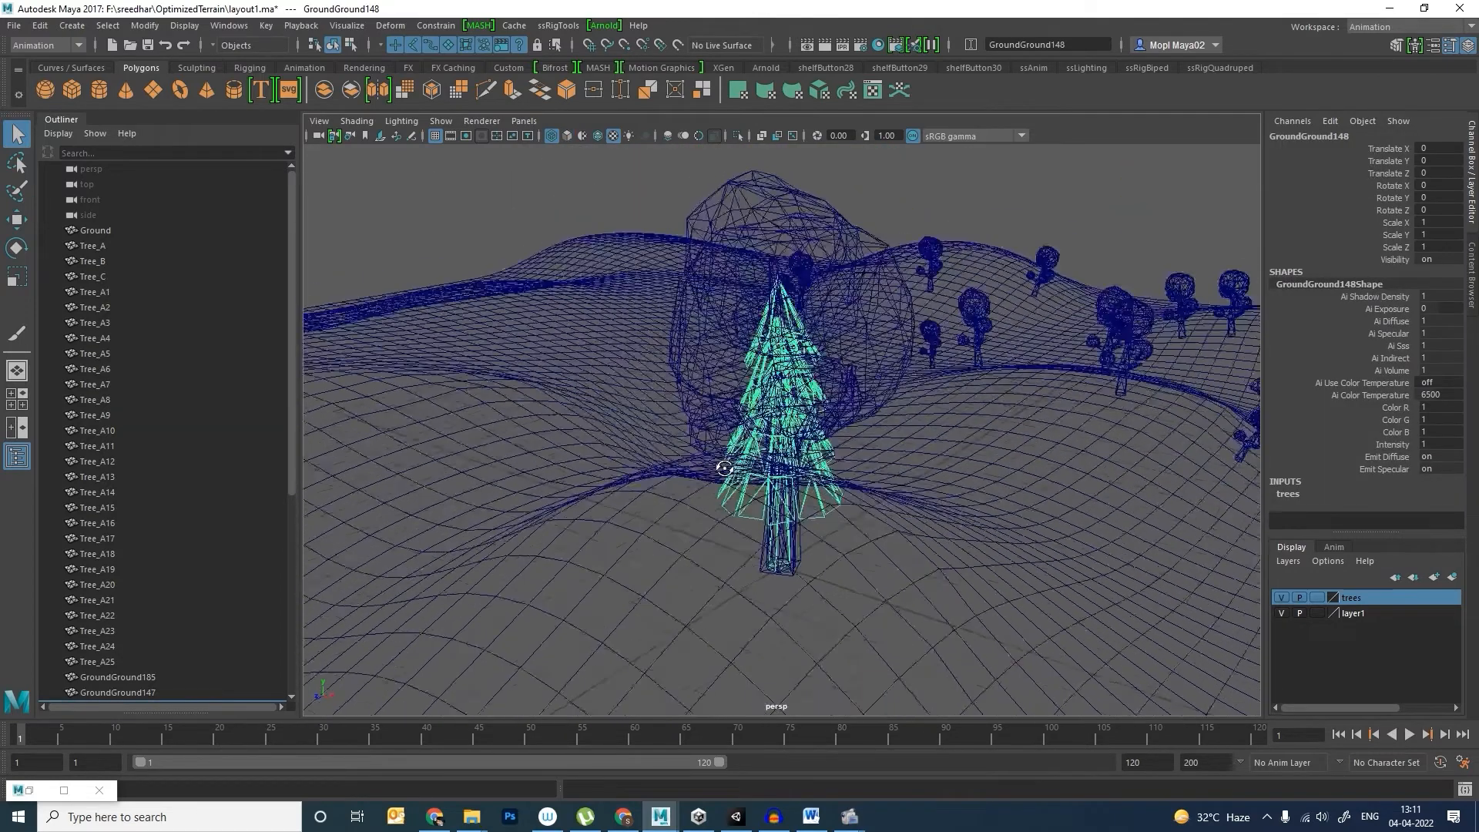
pyautogui.scroll(-8, 820, 468)
pyautogui.hotkey('ctrl', 'z')
pyautogui.keyDown('alt'); pyautogui.moveTo(829, 473); pyautogui.dragTo(315, 462, button='right'); pyautogui.keyUp('alt')
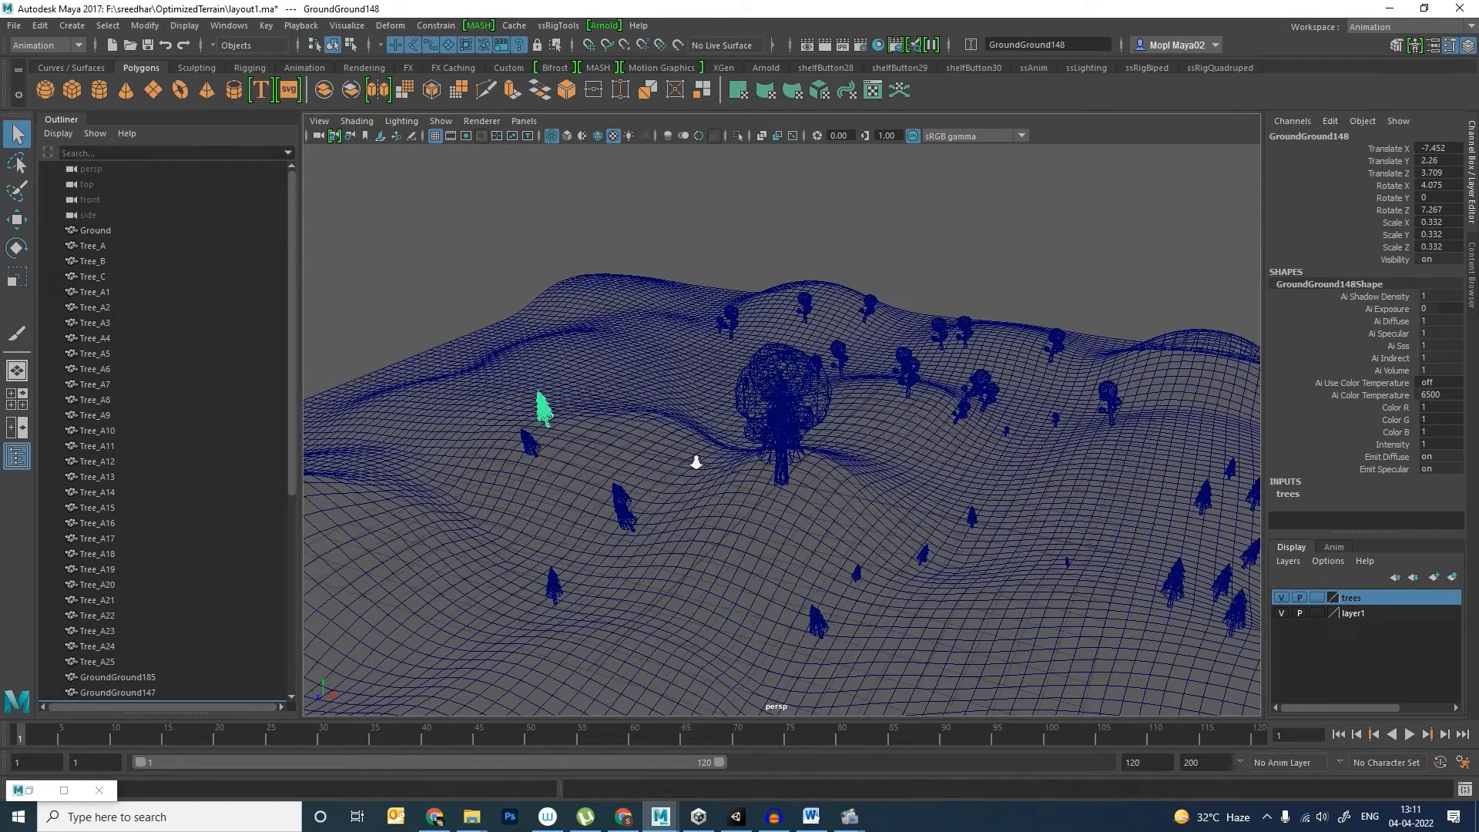
# Step: Select all the painted pine copies, GroundGround185 through GroundGround369, and rename them Tree_B
pyautogui.keyDown('alt'); pyautogui.moveTo(730, 386); pyautogui.dragTo(324, 397, button='right'); pyautogui.keyUp('alt')
pyautogui.scroll(-7, 242, 405)
pyautogui.click(177, 353)
pyautogui.keyDown('shift'); pyautogui.click(161, 660); pyautogui.keyUp('shift')
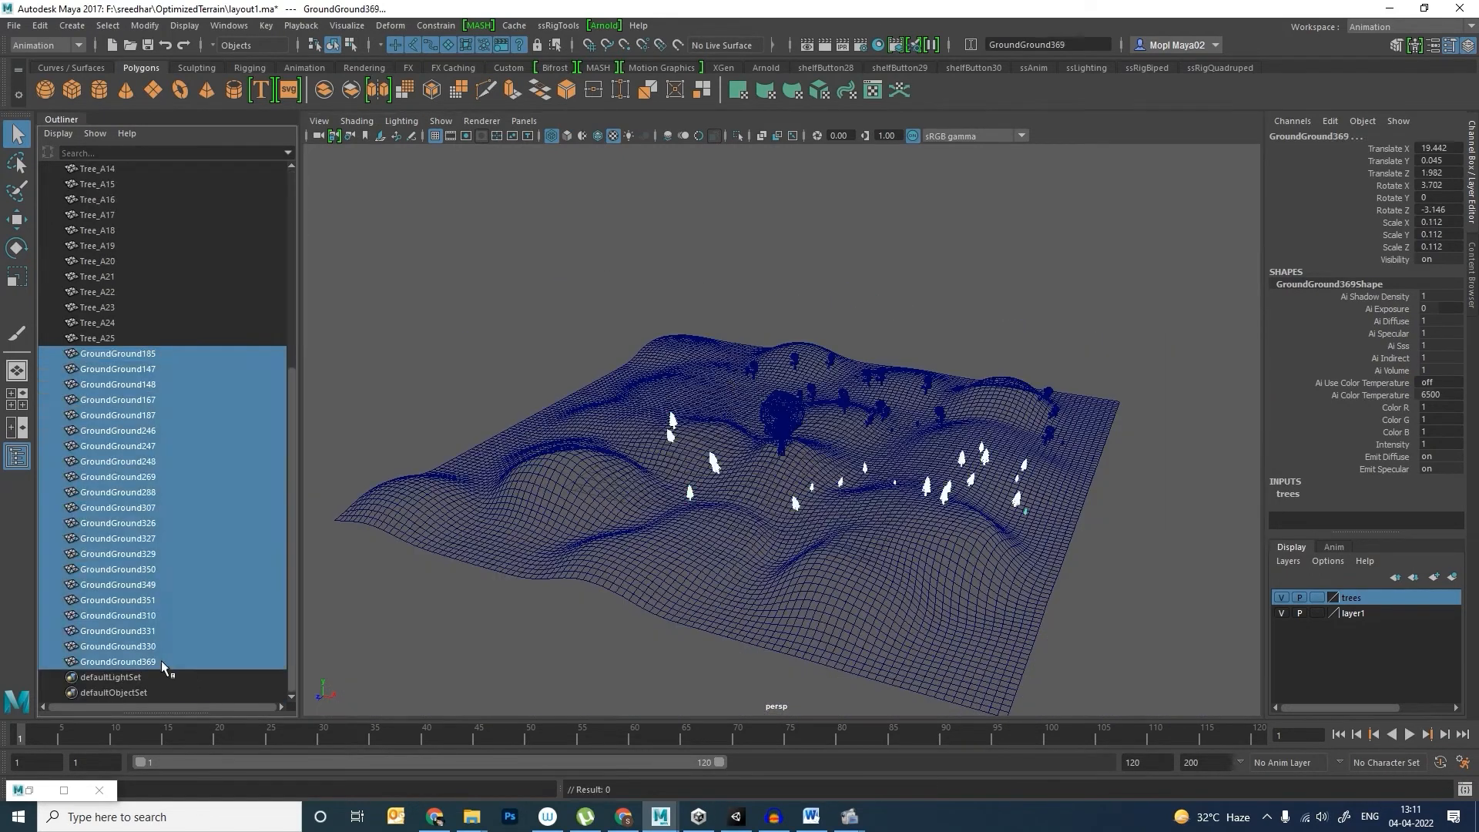
pyautogui.click(1006, 46)
pyautogui.write('Tree_B')
pyautogui.press('Return')
# Step: Return the viewport to textured shading and clear the selection of renamed trees
pyautogui.moveTo(793, 324)
pyautogui.keyDown('alt'); pyautogui.mouseDown()
pyautogui.moveTo(835, 336)
pyautogui.moveTo(986, 318)
pyautogui.moveTo(828, 225)
pyautogui.mouseUp(); pyautogui.keyUp('alt')
pyautogui.press('5')
pyautogui.click(792, 278)
pyautogui.keyDown('alt'); pyautogui.moveTo(828, 225); pyautogui.dragTo(904, 222, button='right'); pyautogui.keyUp('alt')
pyautogui.click(904, 222)
pyautogui.press('6')
pyautogui.keyDown('alt'); pyautogui.moveTo(815, 248); pyautogui.dragTo(798, 254); pyautogui.keyUp('alt')
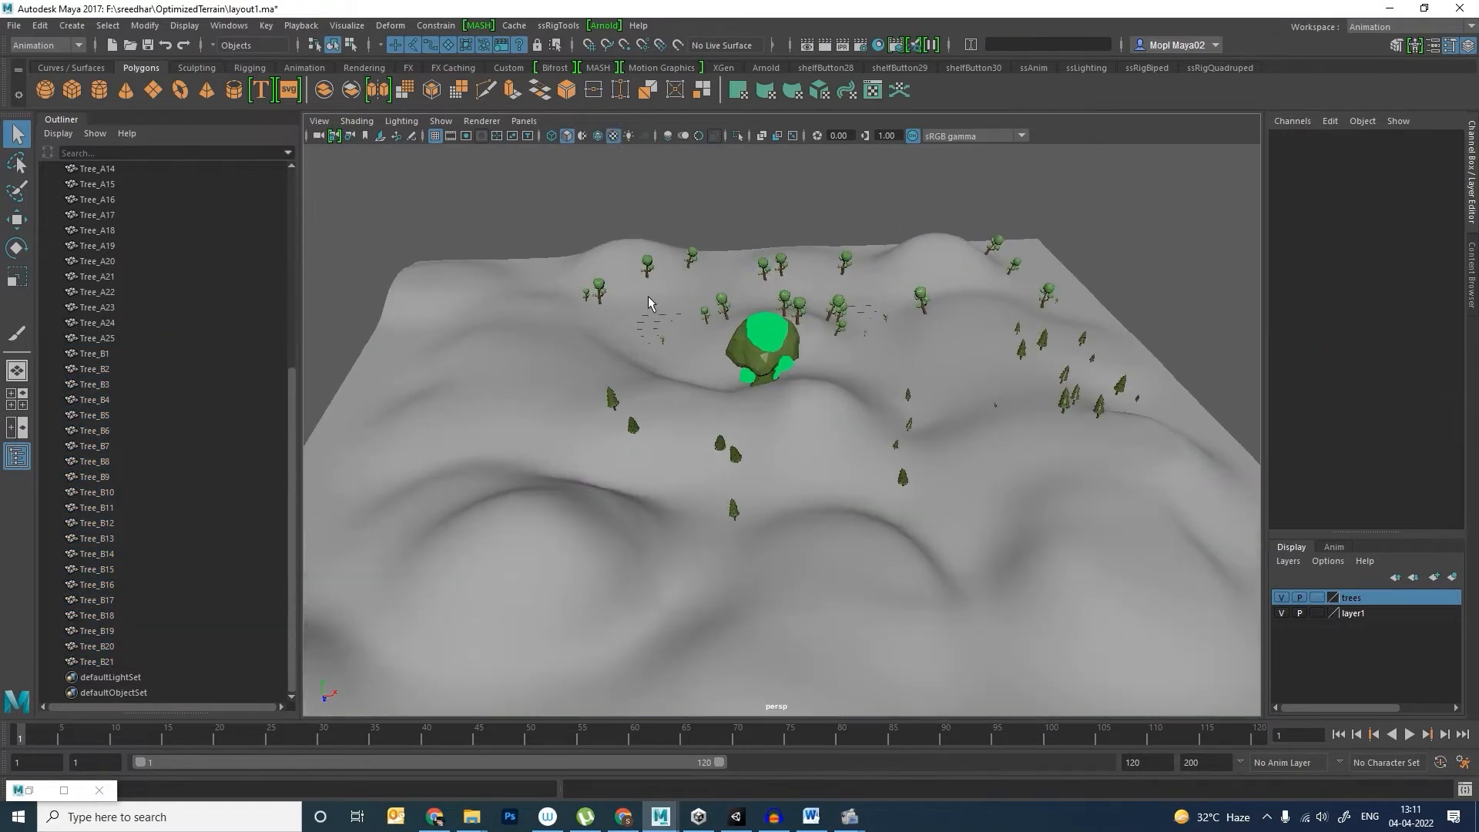
# Step: Set the paint geometry to Tree_C, paint copies across the ground mesh in one long stroke, and leave the paint tool
pyautogui.hotkey('ctrl', 'z')
pyautogui.click(145, 25)
pyautogui.click(300, 426)
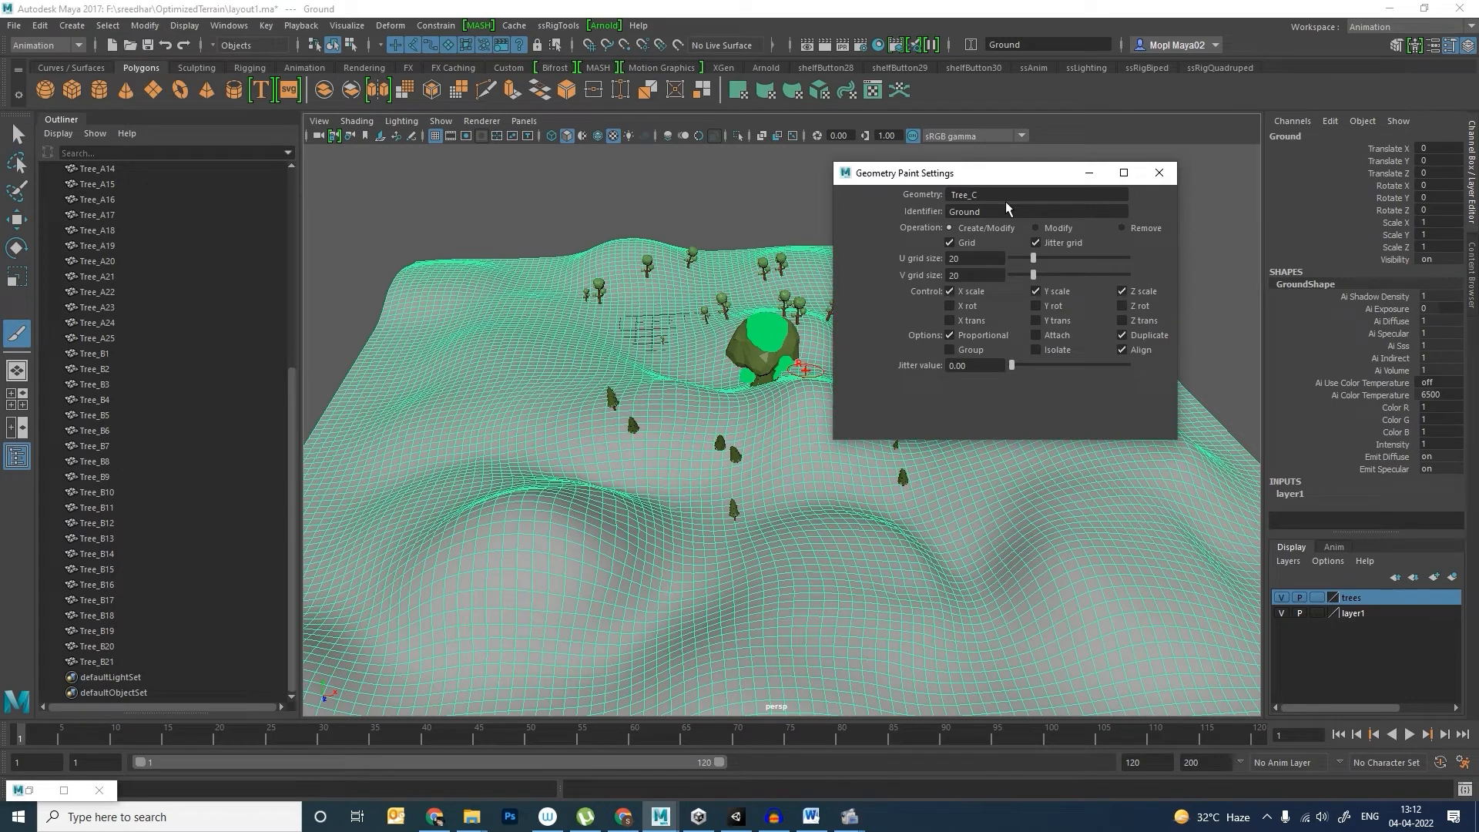
pyautogui.press('Return')
pyautogui.moveTo(532, 540)
pyautogui.mouseDown()
pyautogui.moveTo(462, 424)
pyautogui.moveTo(560, 620)
pyautogui.moveTo(917, 604)
pyautogui.moveTo(1006, 617)
pyautogui.mouseUp()
pyautogui.moveTo(799, 532)
pyautogui.keyDown('alt'); pyautogui.mouseDown()
pyautogui.moveTo(598, 462)
pyautogui.moveTo(1062, 528)
pyautogui.moveTo(1117, 569)
pyautogui.mouseUp(); pyautogui.keyUp('alt')
pyautogui.moveTo(1057, 176); pyautogui.dragTo(320, 230)
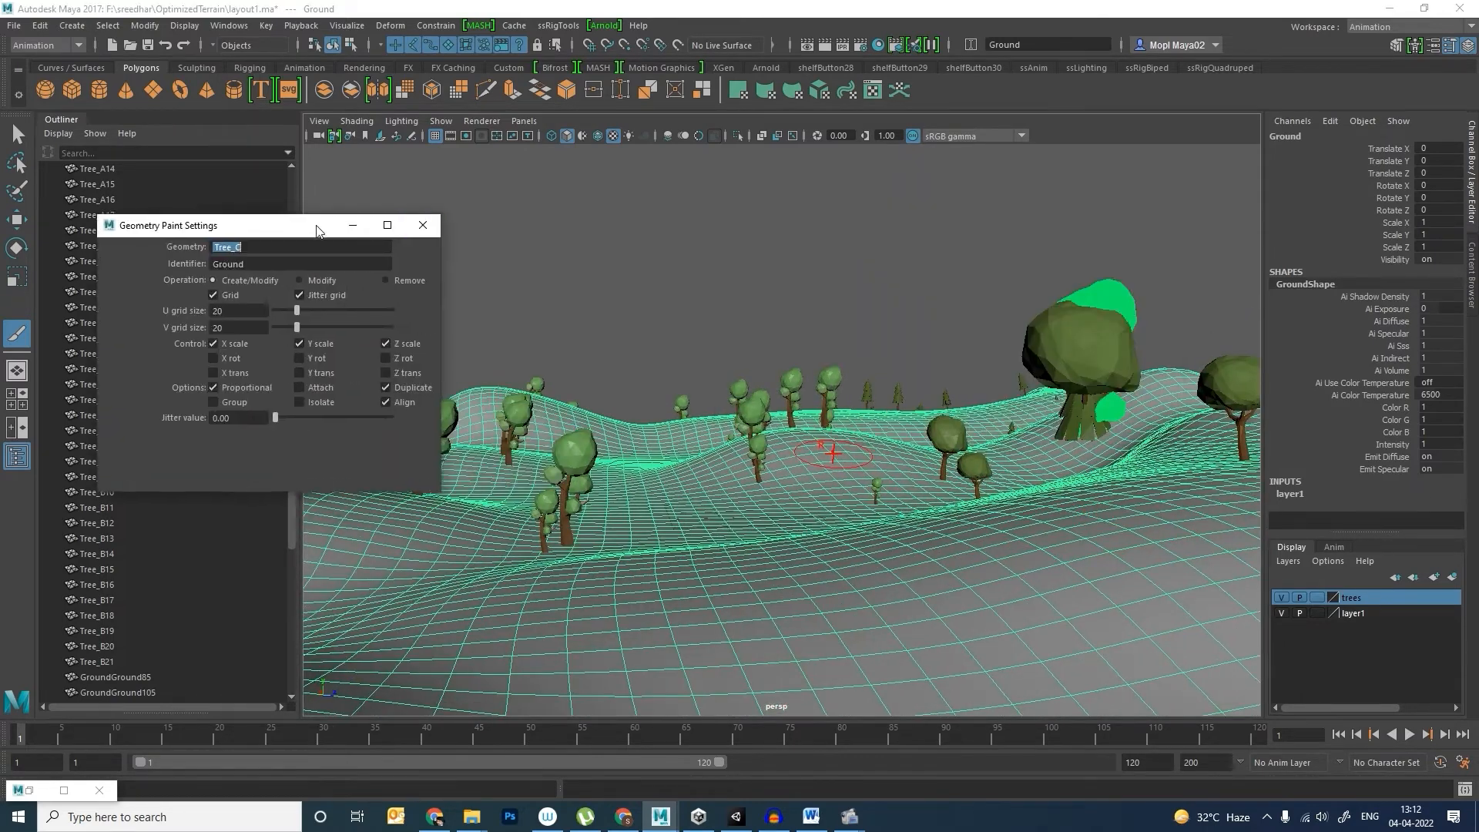
pyautogui.click(422, 225)
pyautogui.click(17, 134)
# Step: Put the three original trees, Tree_A, Tree_B and Tree_C, on a new display layer and hide that layer
pyautogui.keyDown('alt'); pyautogui.moveTo(1024, 432); pyautogui.dragTo(955, 436); pyautogui.keyUp('alt')
pyautogui.moveTo(955, 435)
pyautogui.keyDown('alt'); pyautogui.mouseDown(button='right')
pyautogui.moveTo(1051, 442)
pyautogui.moveTo(1053, 406)
pyautogui.moveTo(881, 413)
pyautogui.mouseUp(button='right'); pyautogui.keyUp('alt')
pyautogui.scroll(7, 118, 256)
pyautogui.moveTo(115, 246); pyautogui.dragTo(108, 278)
pyautogui.click(1452, 577)
pyautogui.click(1280, 598)
# Step: Select the newly painted copies, GroundGround85 through GroundGround172, and rename them Tree_C
pyautogui.keyDown('alt'); pyautogui.moveTo(963, 400); pyautogui.dragTo(739, 367, button='right'); pyautogui.keyUp('alt')
pyautogui.scroll(-10, 140, 399)
pyautogui.click(131, 351)
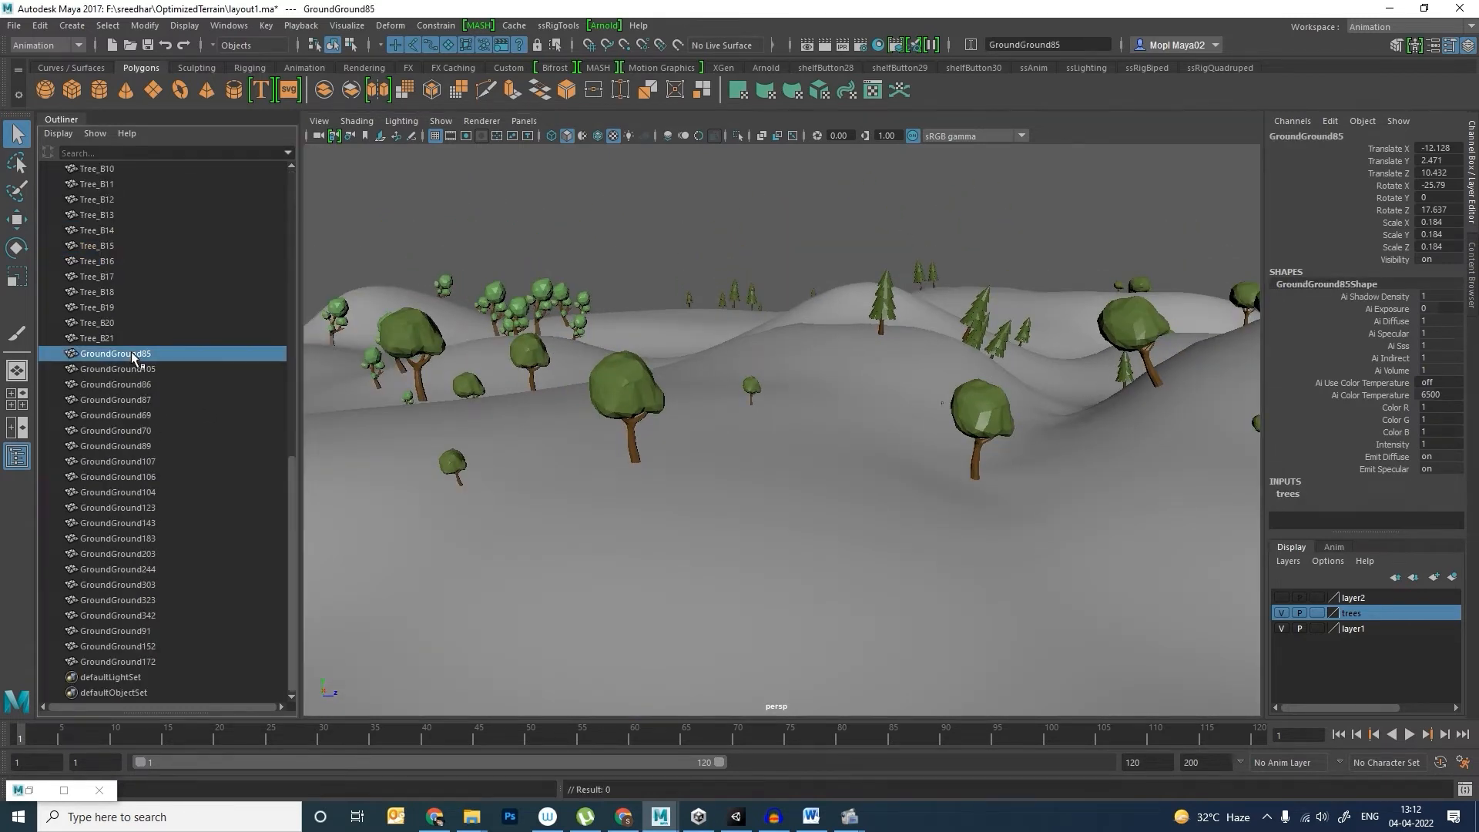
pyautogui.press('f')
pyautogui.keyDown('shift'); pyautogui.click(157, 657); pyautogui.keyUp('shift')
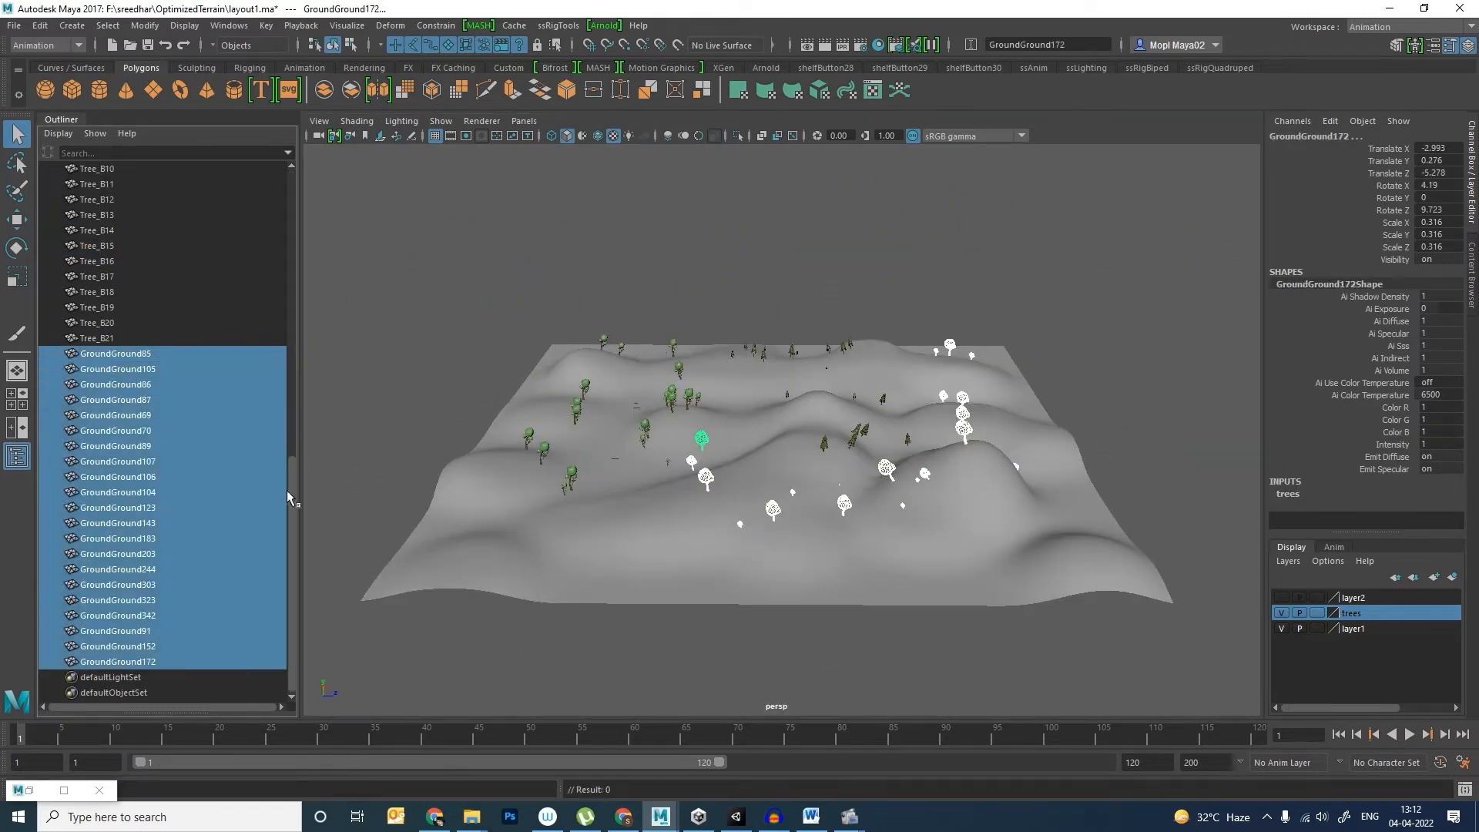
pyautogui.click(1037, 41)
pyautogui.write('Tree_C')
pyautogui.press('Return')
# Step: Select everything from the ground mesh down to Tree_C21
pyautogui.keyDown('alt'); pyautogui.moveTo(770, 385); pyautogui.dragTo(863, 347); pyautogui.keyUp('alt')
pyautogui.scroll(14, 218, 419)
pyautogui.click(119, 231)
pyautogui.scroll(-14, 123, 385)
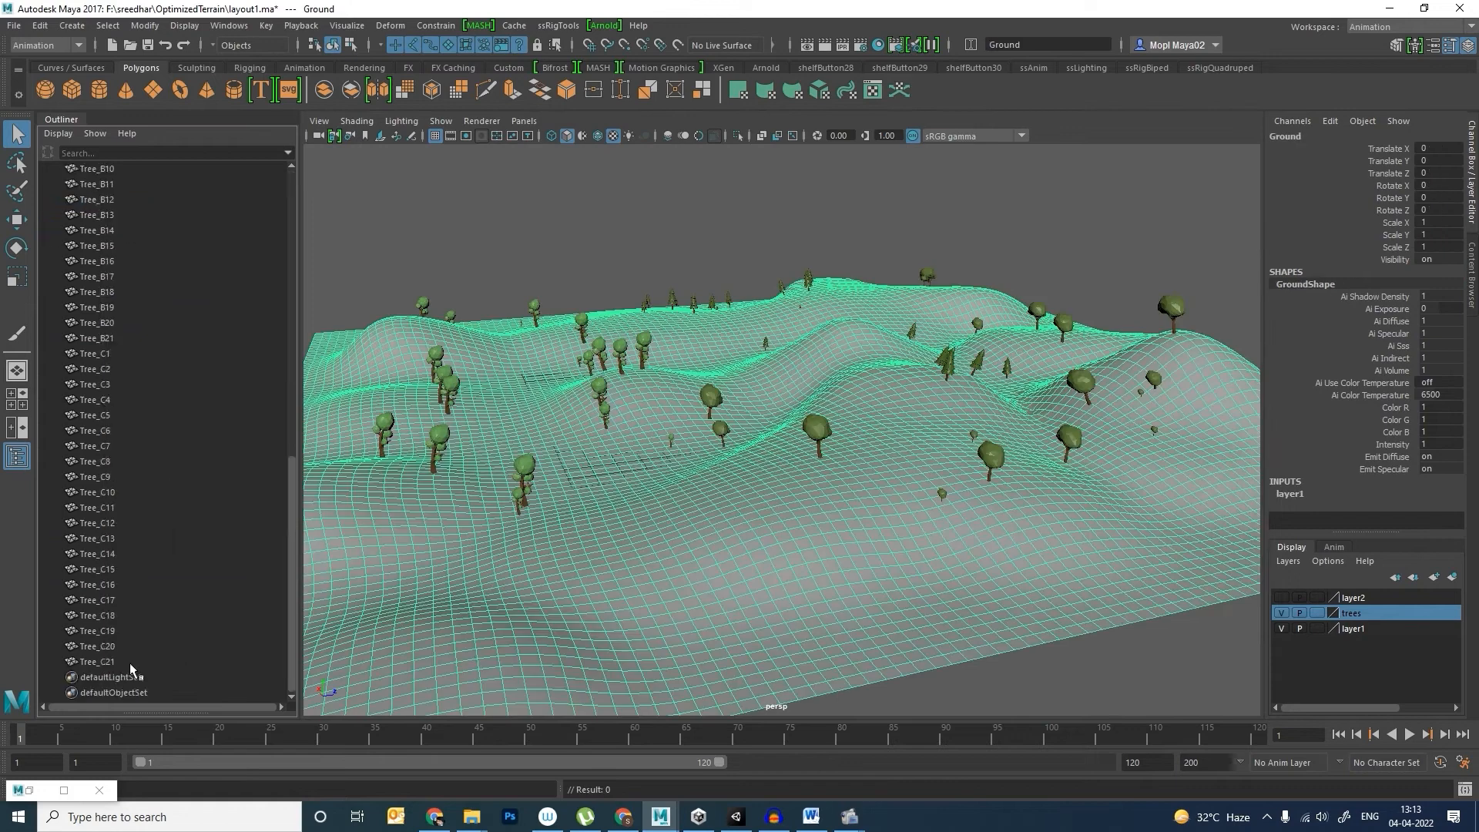
pyautogui.keyDown('shift'); pyautogui.click(97, 662); pyautogui.keyUp('shift')
pyautogui.keyDown('alt'); pyautogui.moveTo(832, 481); pyautogui.dragTo(875, 465); pyautogui.keyUp('alt')
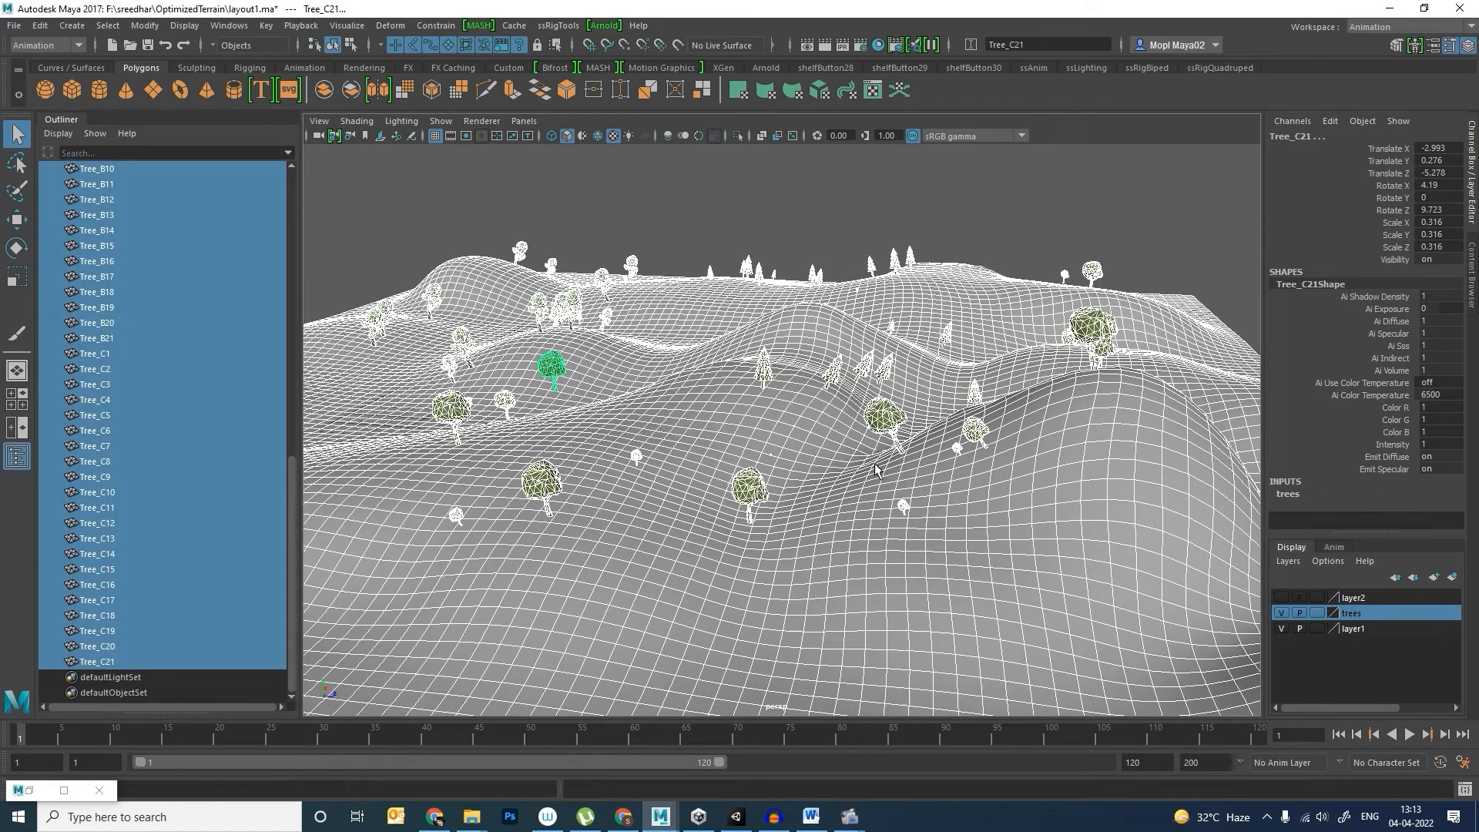
# Step: Inspect several individual Tree_C copies on the terrain and clear the selection
pyautogui.click(762, 493)
pyautogui.click(891, 422)
pyautogui.click(975, 431)
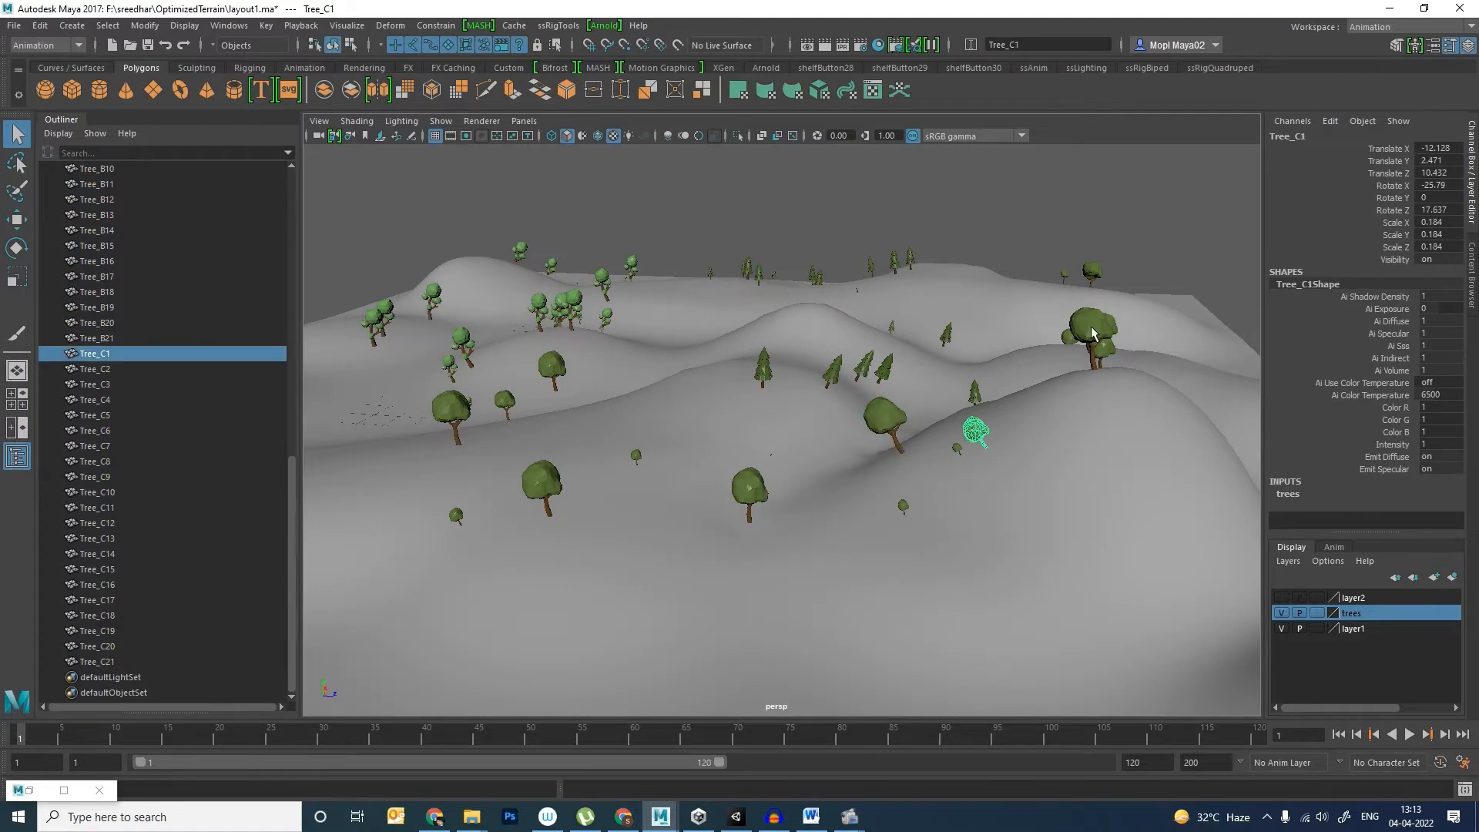
pyautogui.click(1089, 333)
pyautogui.keyDown('alt'); pyautogui.moveTo(1090, 333); pyautogui.dragTo(1105, 364); pyautogui.keyUp('alt')
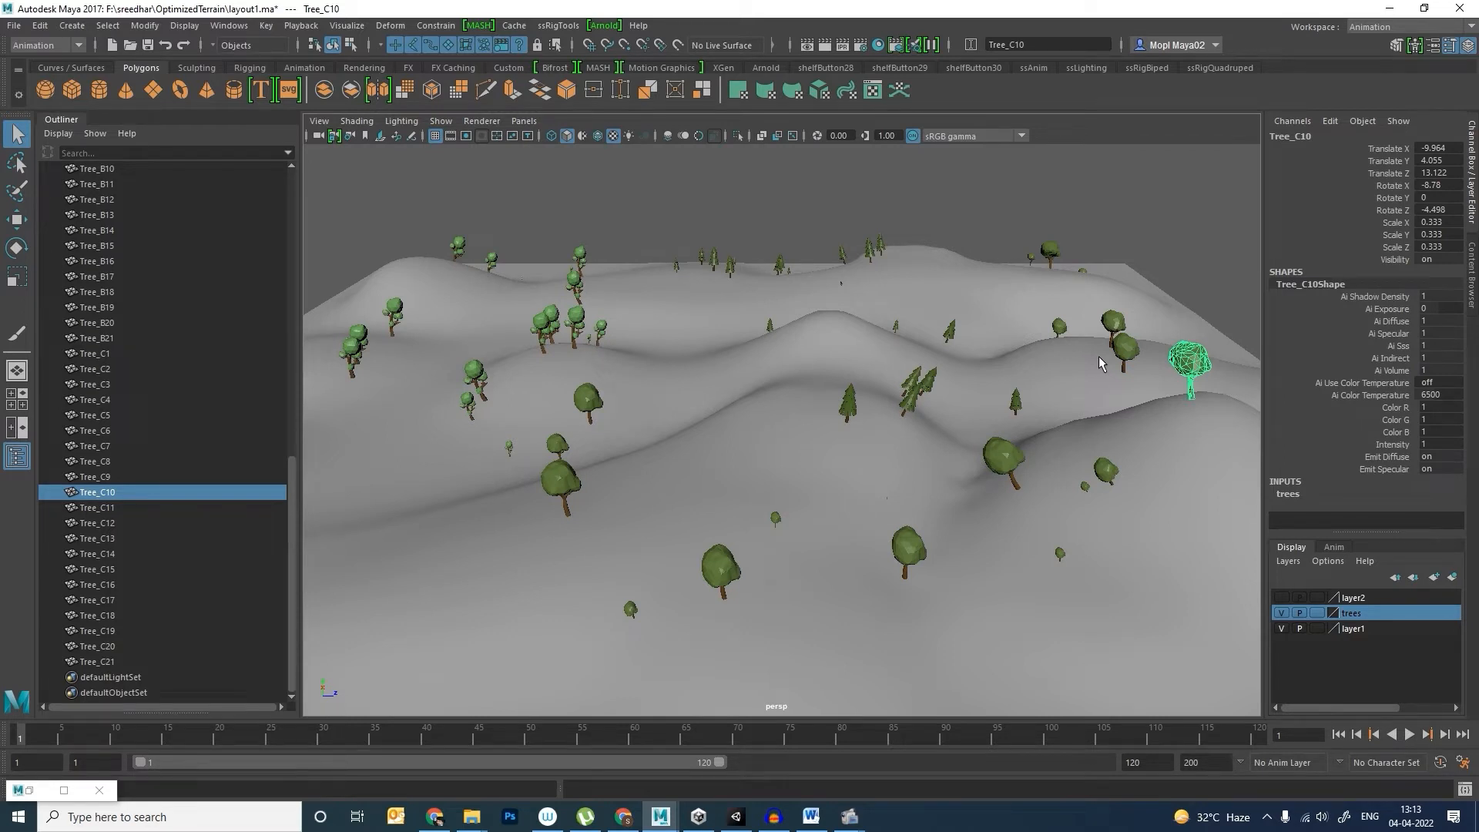
pyautogui.click(880, 215)
# Step: Select the ground and all painted copies through Tree_C21, leaving out the originals Tree_A, Tree_B and Tree_C
pyautogui.keyDown('alt'); pyautogui.moveTo(911, 224); pyautogui.dragTo(460, 409, button='right'); pyautogui.keyUp('alt')
pyautogui.scroll(10, 196, 533)
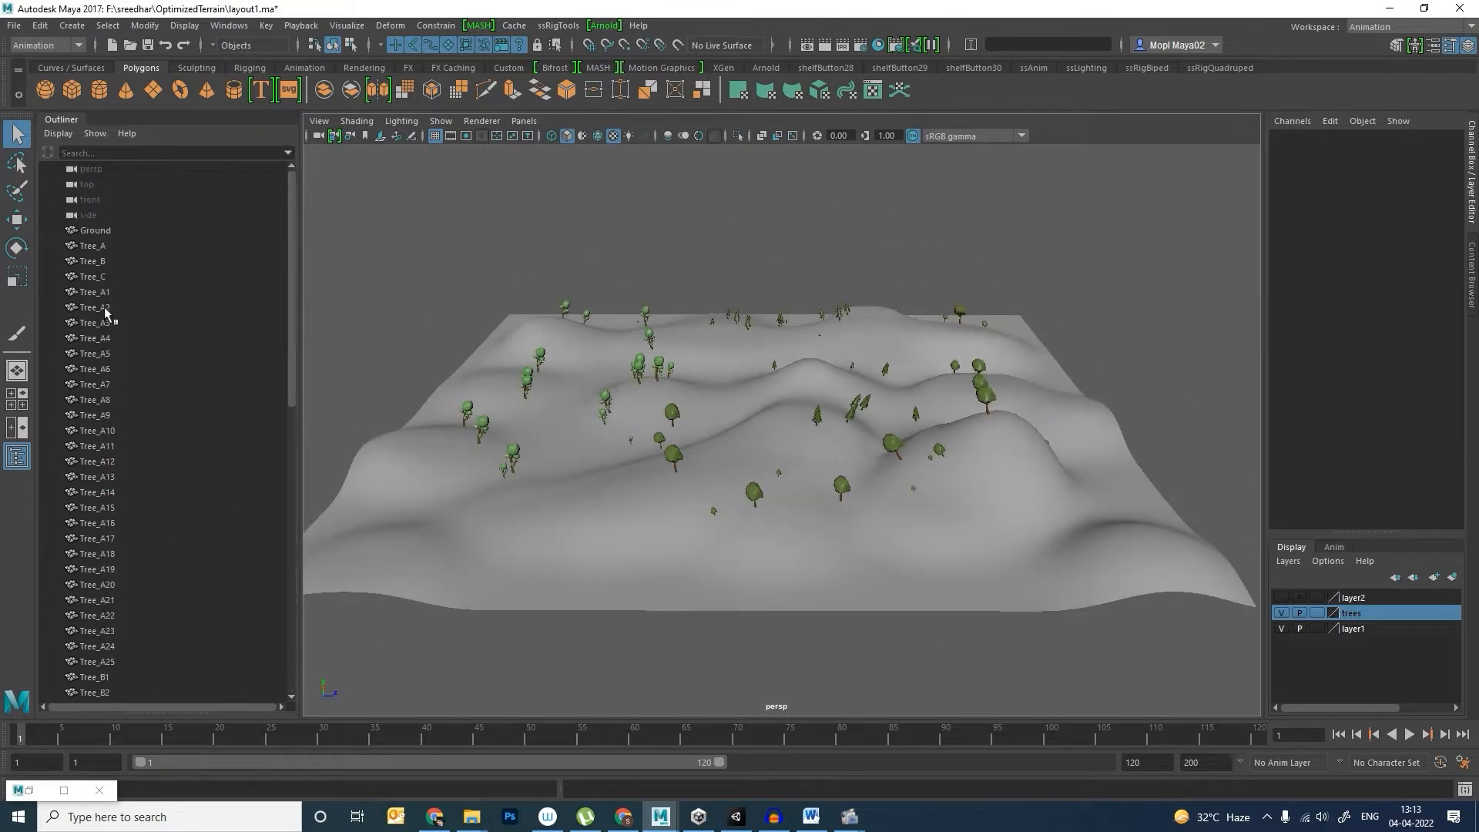
pyautogui.click(123, 231)
pyautogui.scroll(-10, 171, 432)
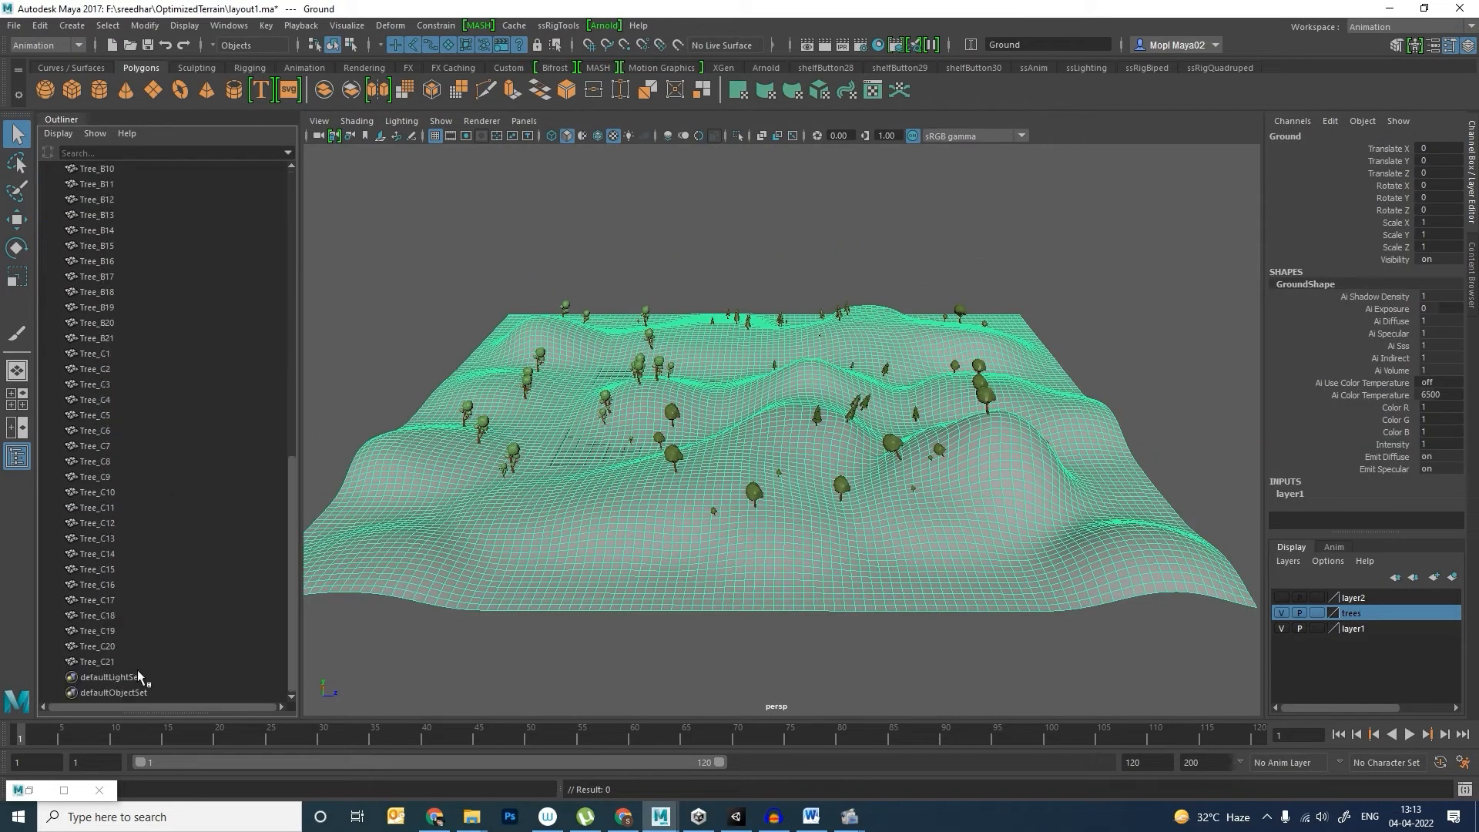
pyautogui.keyDown('shift'); pyautogui.click(115, 661); pyautogui.keyUp('shift')
pyautogui.scroll(10, 140, 579)
pyautogui.keyDown('ctrl'); pyautogui.click(93, 246); pyautogui.keyUp('ctrl')
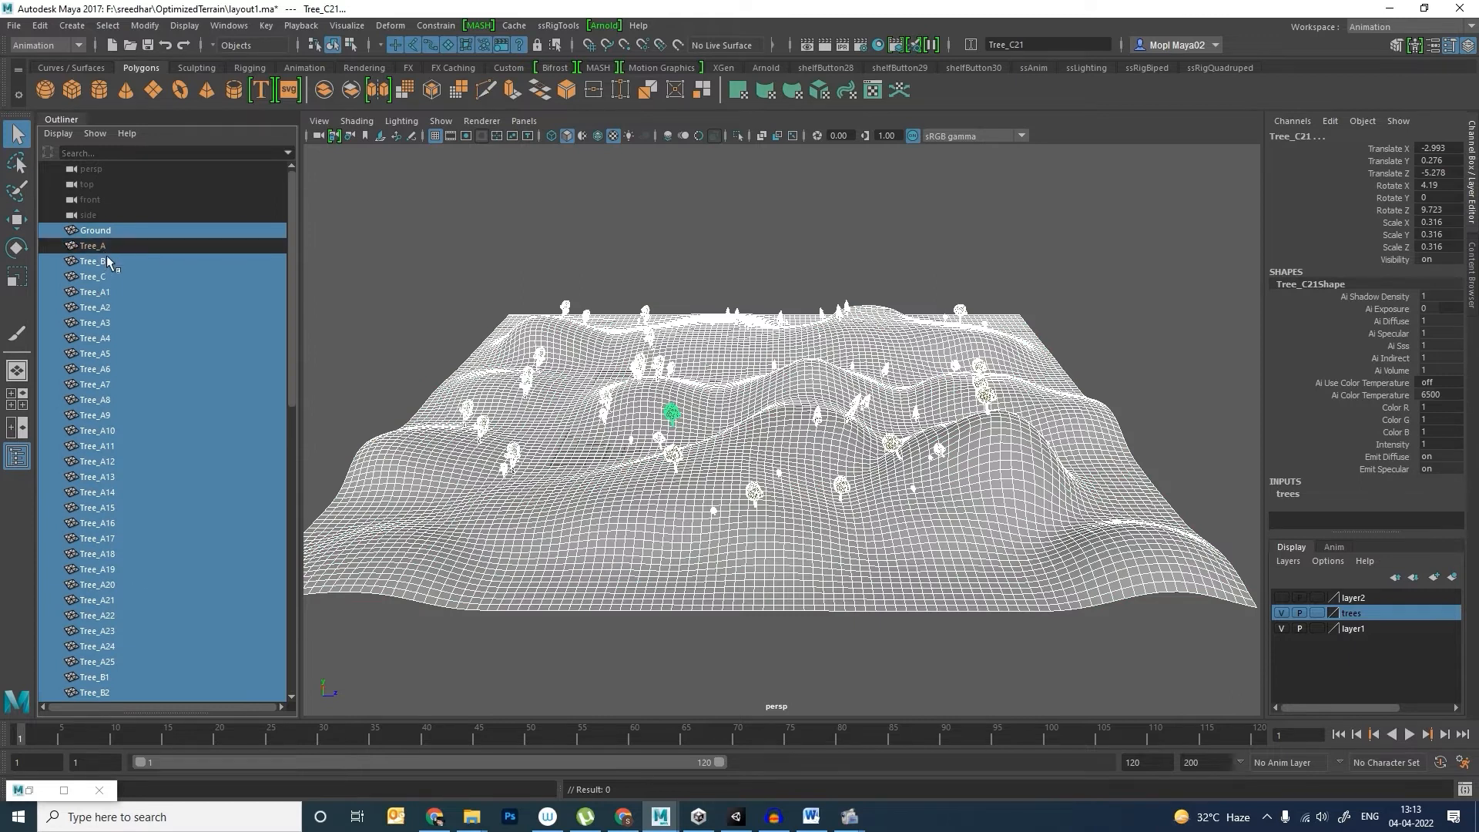
pyautogui.keyDown('ctrl'); pyautogui.click(105, 261); pyautogui.keyUp('ctrl')
pyautogui.keyDown('ctrl'); pyautogui.click(109, 277); pyautogui.keyUp('ctrl')
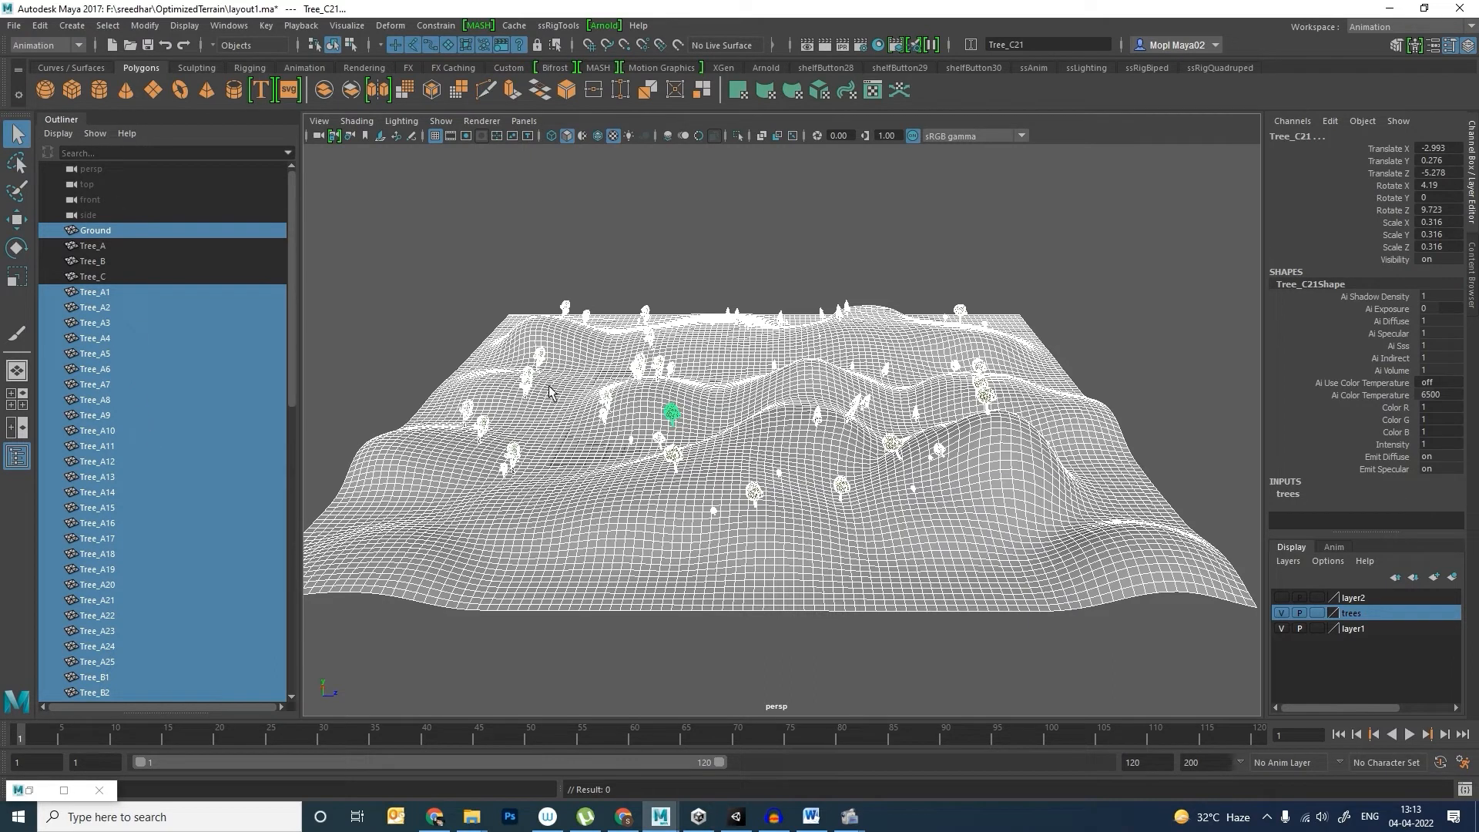
# Step: Start exporting the selected ground and trees with FBX export as the file type
pyautogui.scroll(-2, 549, 391)
pyautogui.click(13, 25)
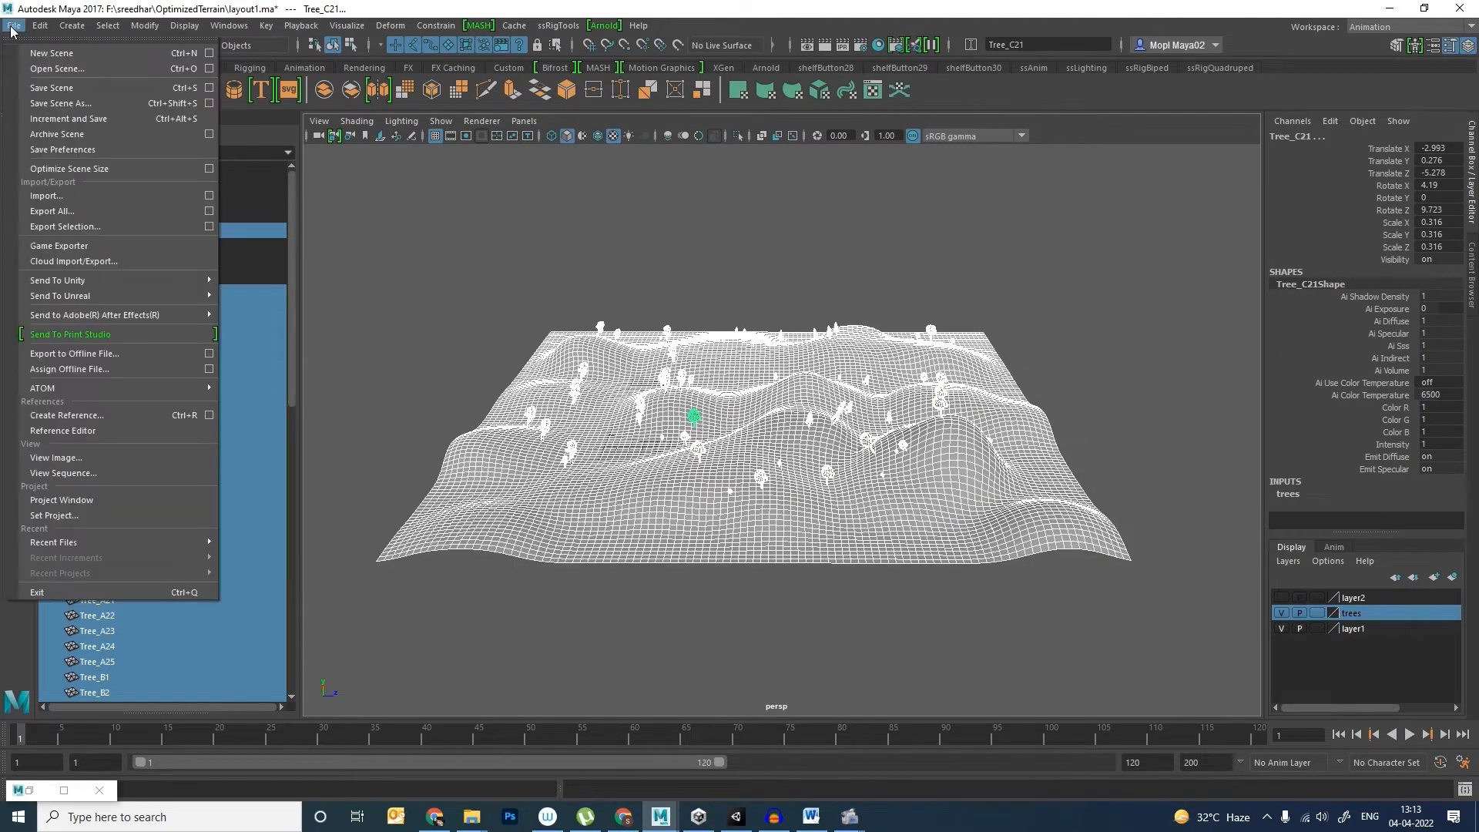
pyautogui.click(209, 227)
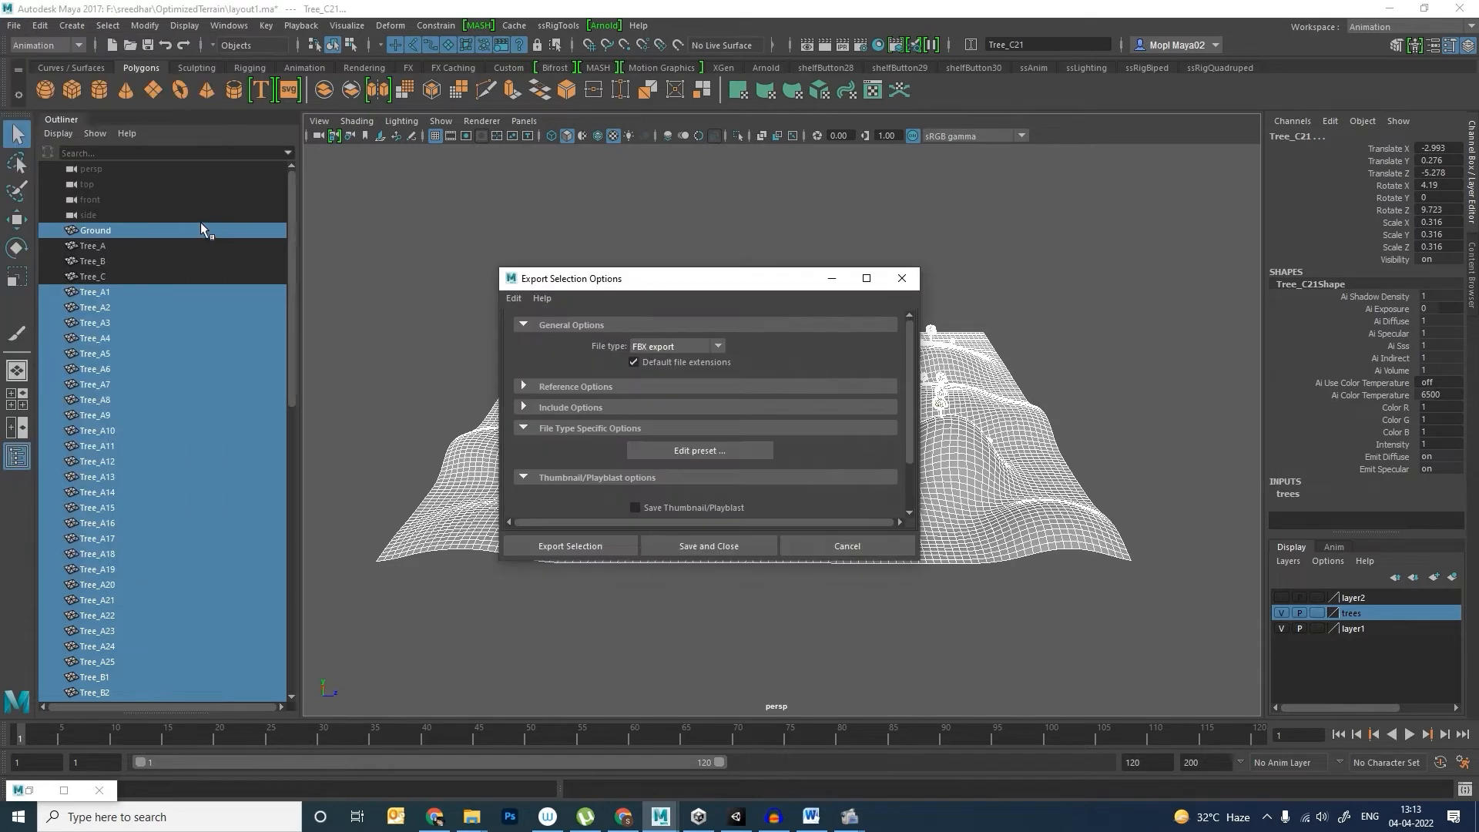
pyautogui.click(607, 548)
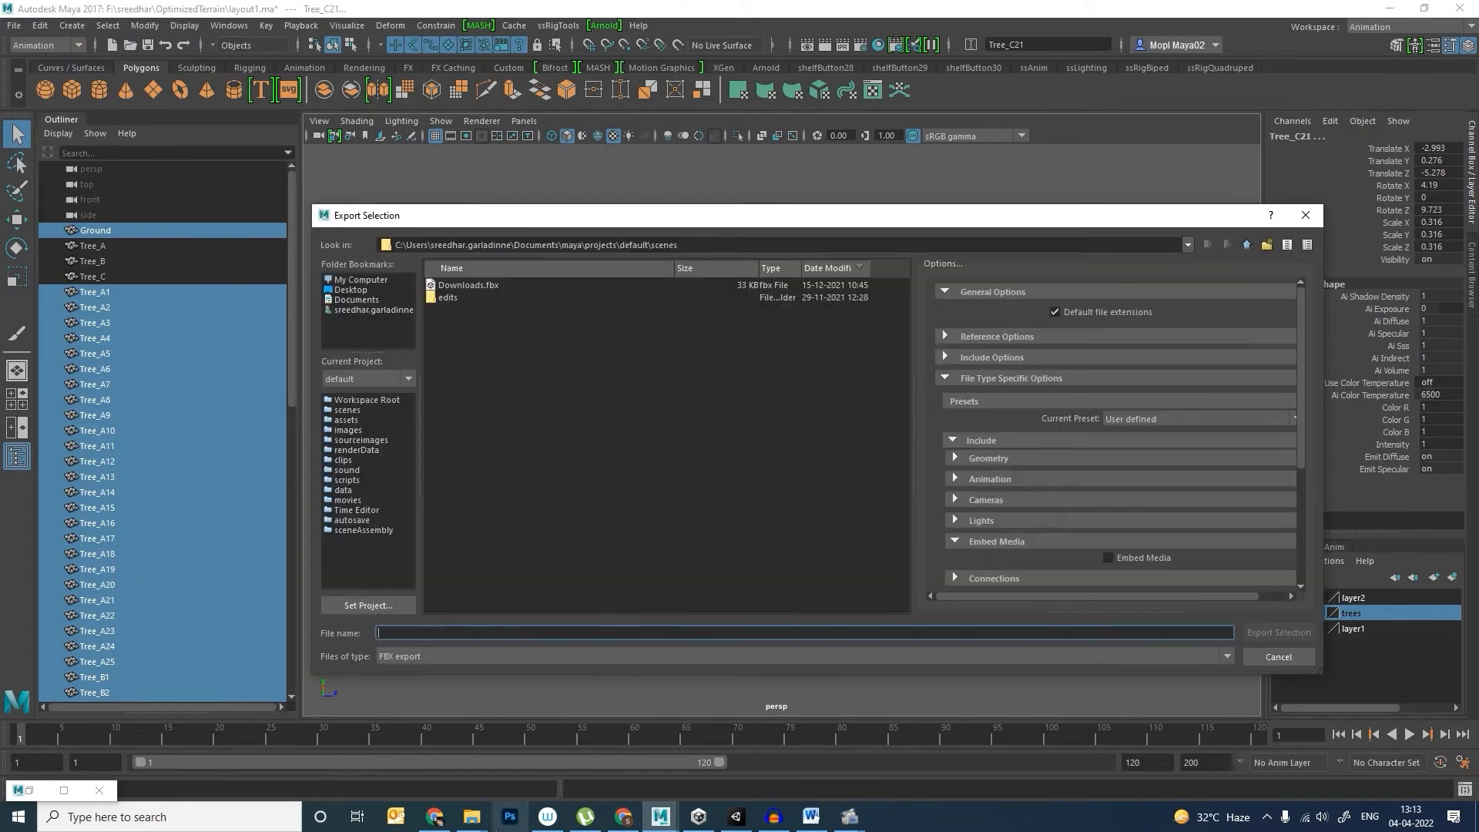
# Step: Switch to the TerrainOptimization project in Unity, show its Assets folder in File Explorer, and copy the folder path
pyautogui.click(735, 817)
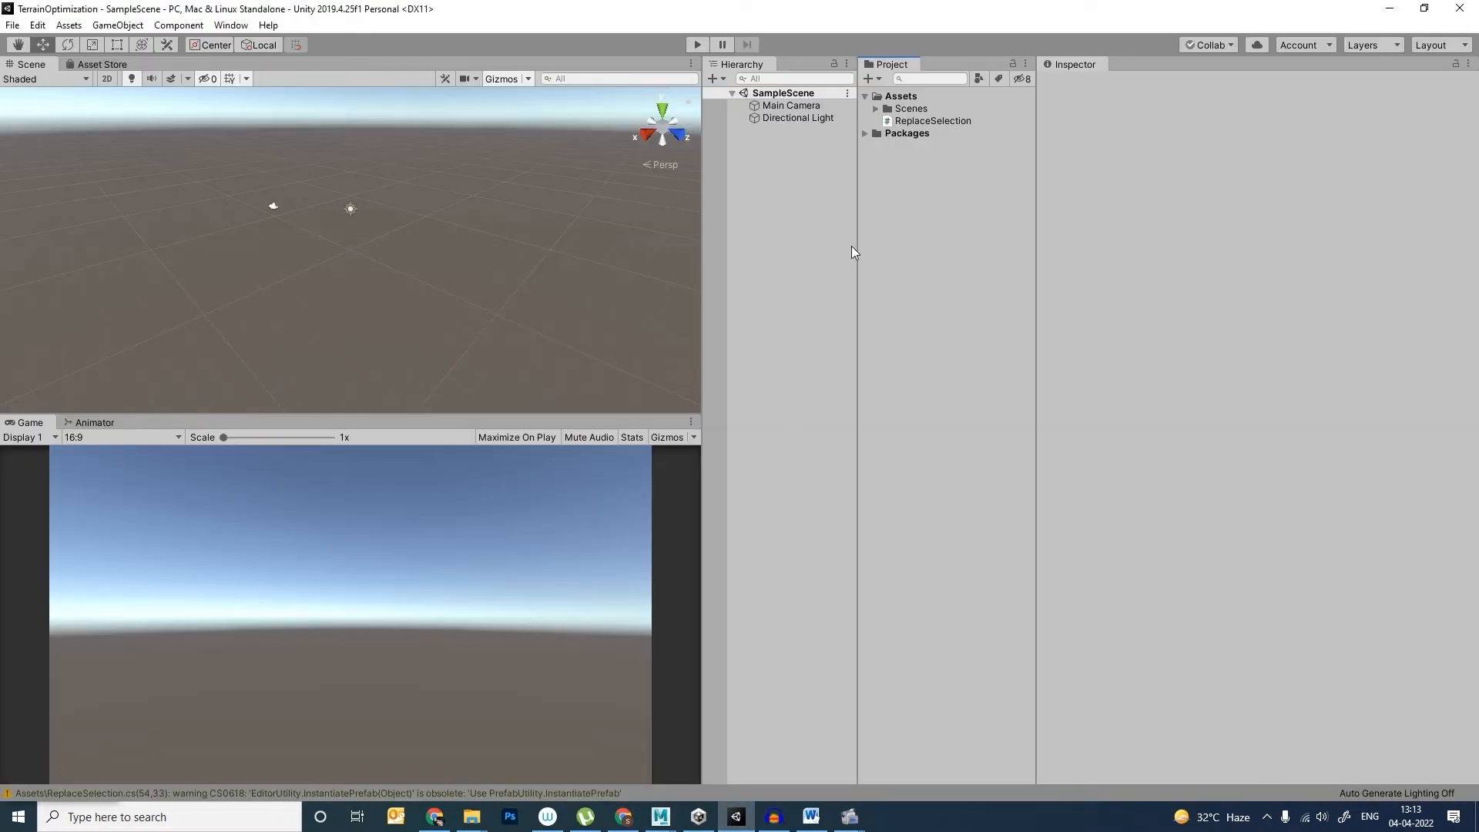
pyautogui.rightClick(923, 261)
pyautogui.click(971, 290)
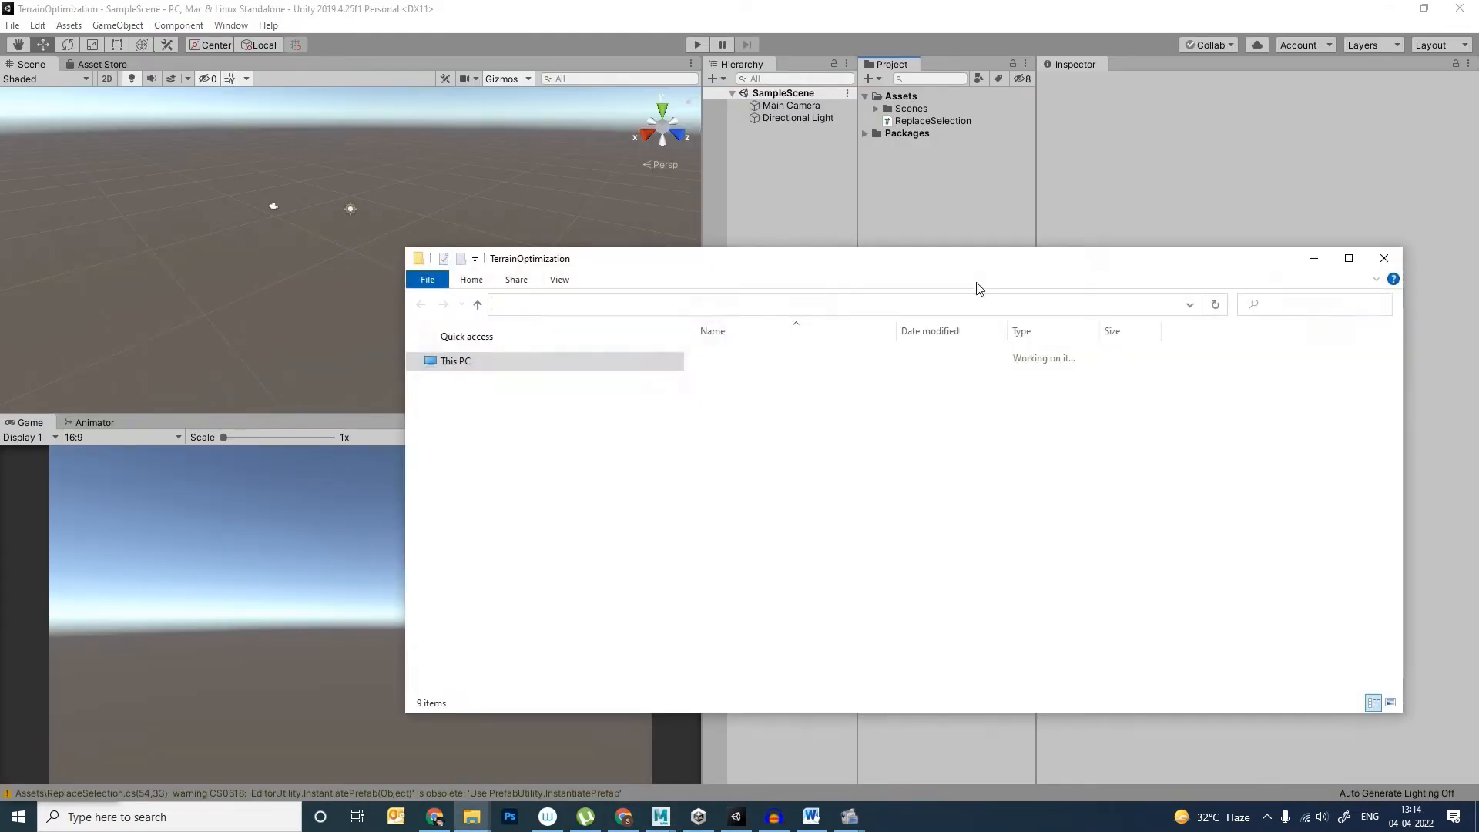
pyautogui.doubleClick(756, 369)
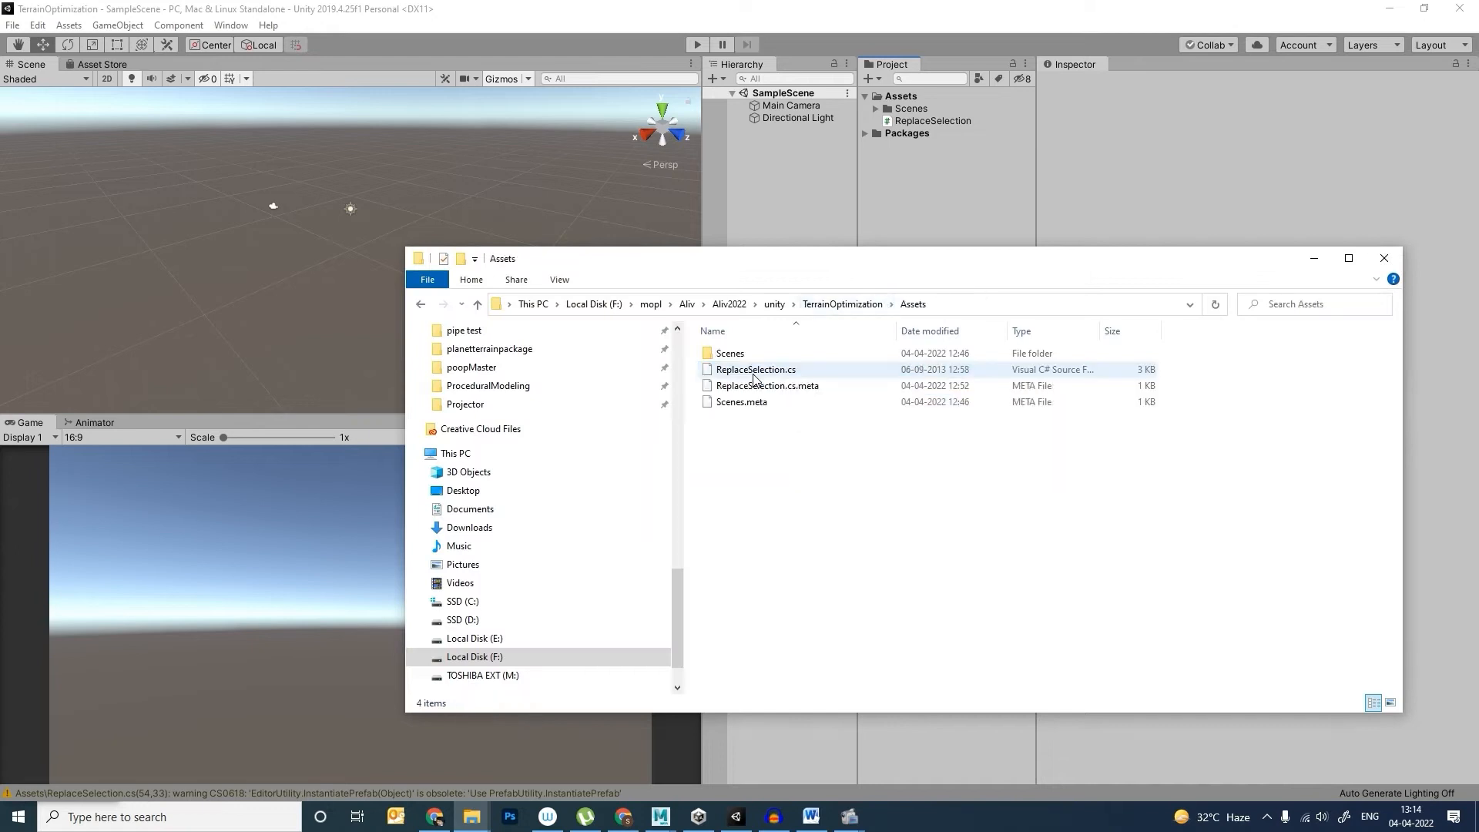
pyautogui.click(973, 305)
pyautogui.hotkey('ctrl', 'c')
# Step: Switch back to Maya and set the export location to F:\mopl\Aliv\Aliv2022\unity\TerrainOptimization\Assets
pyautogui.hotkey('alt', 'Tab')
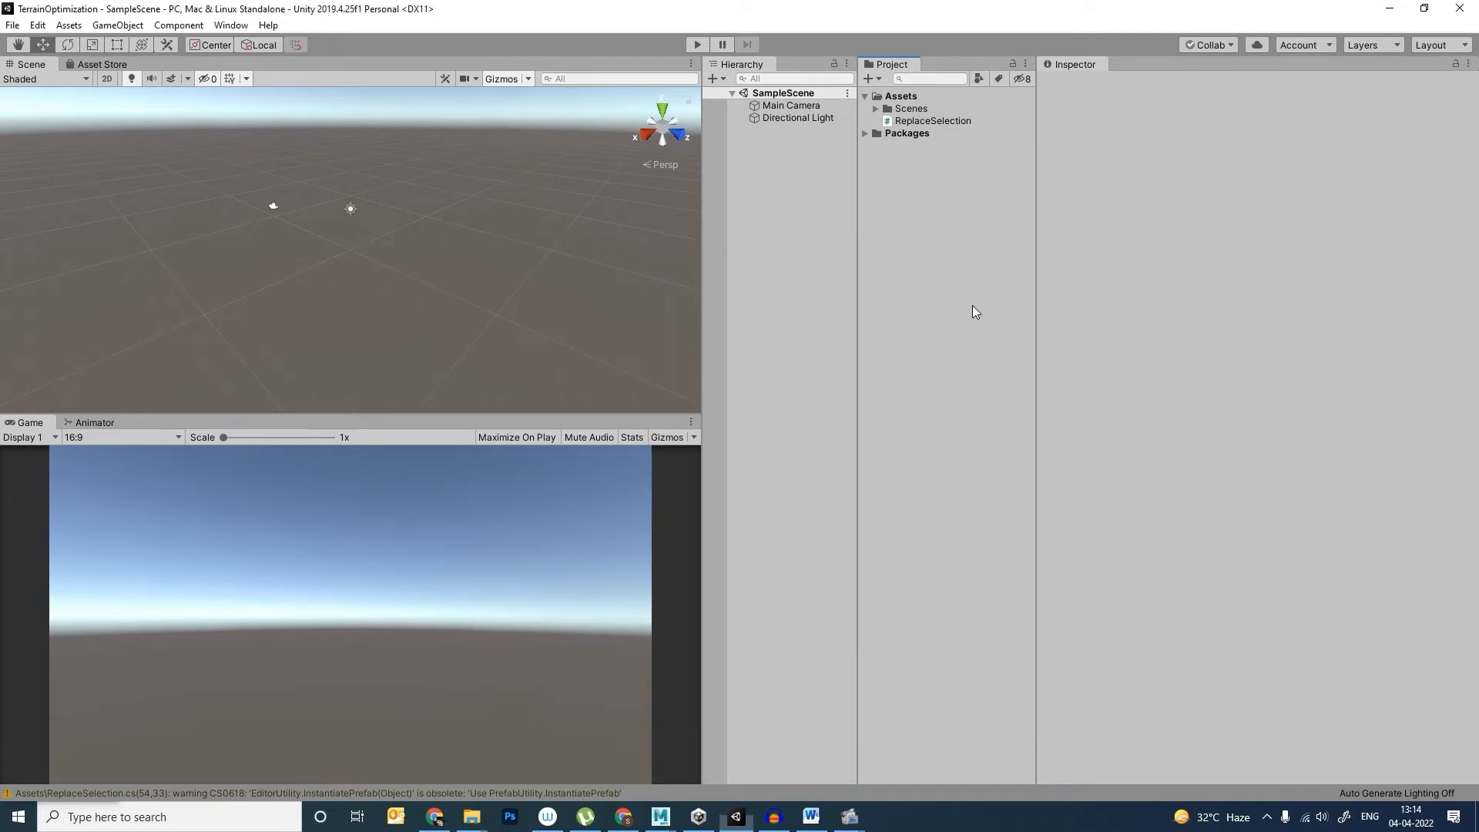
pyautogui.hotkey('alt', 'Tab')
pyautogui.hotkey('alt', 'Tab')
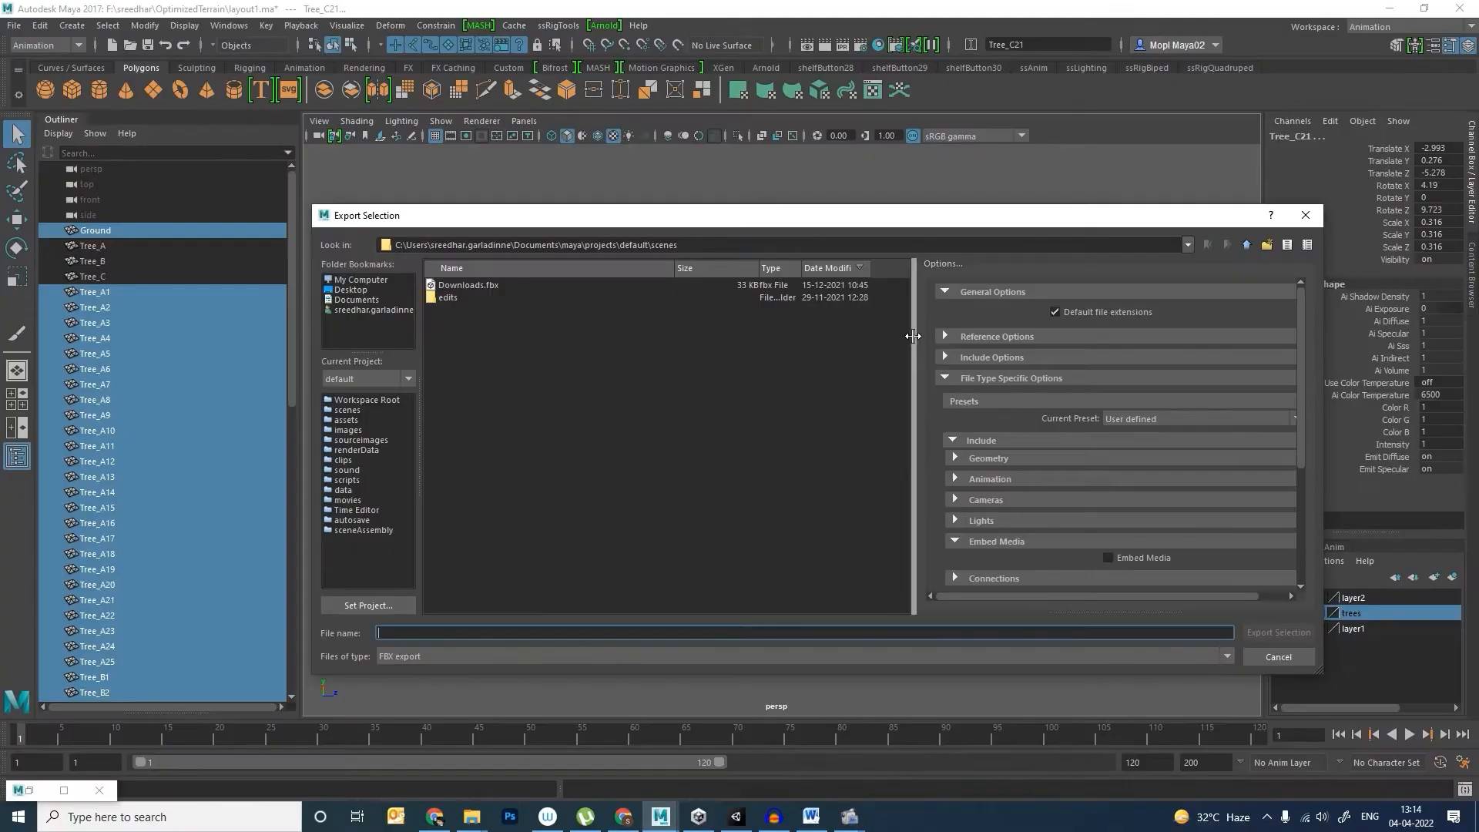
pyautogui.hotkey('ctrl', 'v')
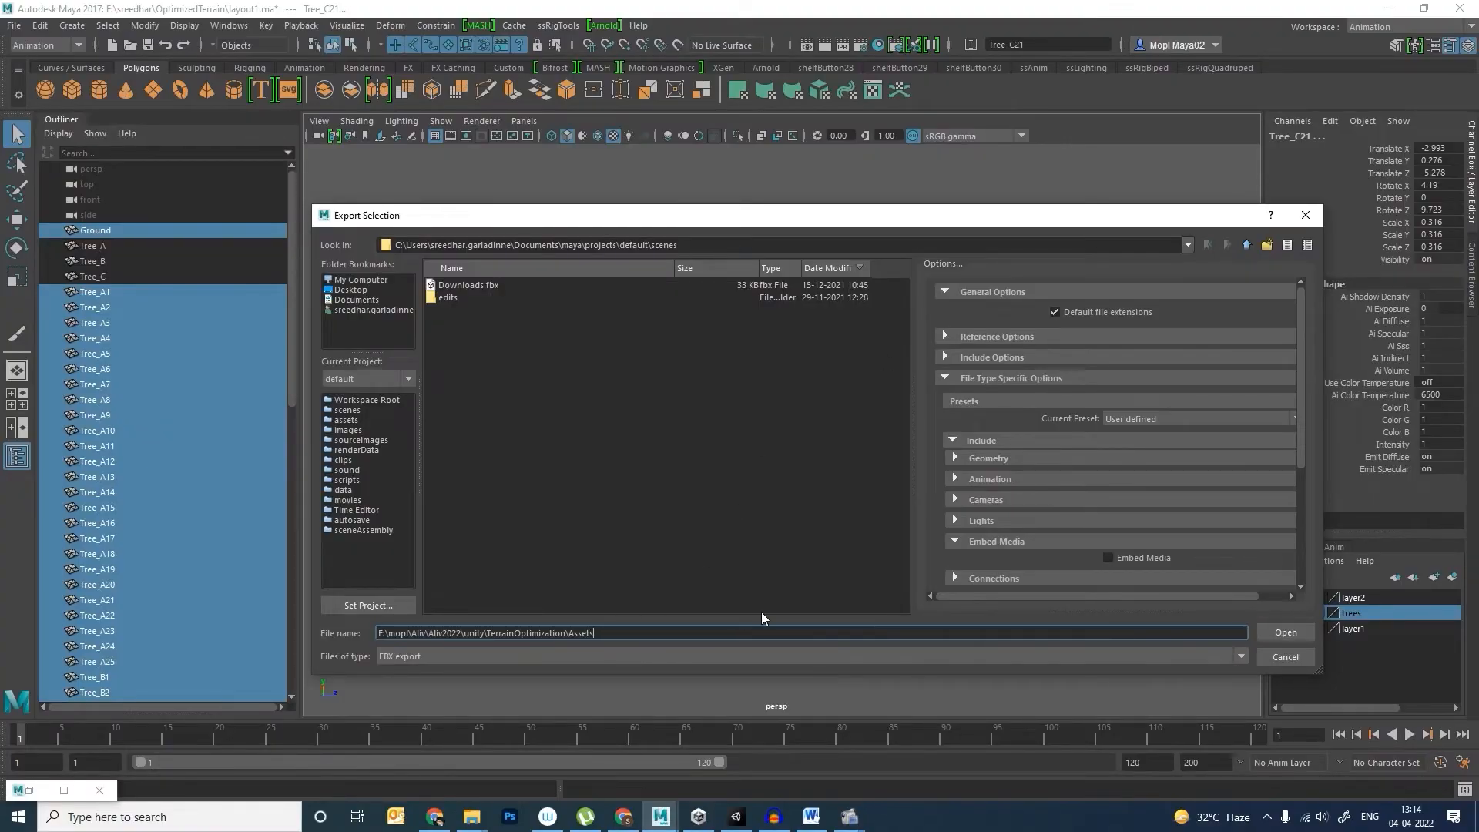
pyautogui.press('Return')
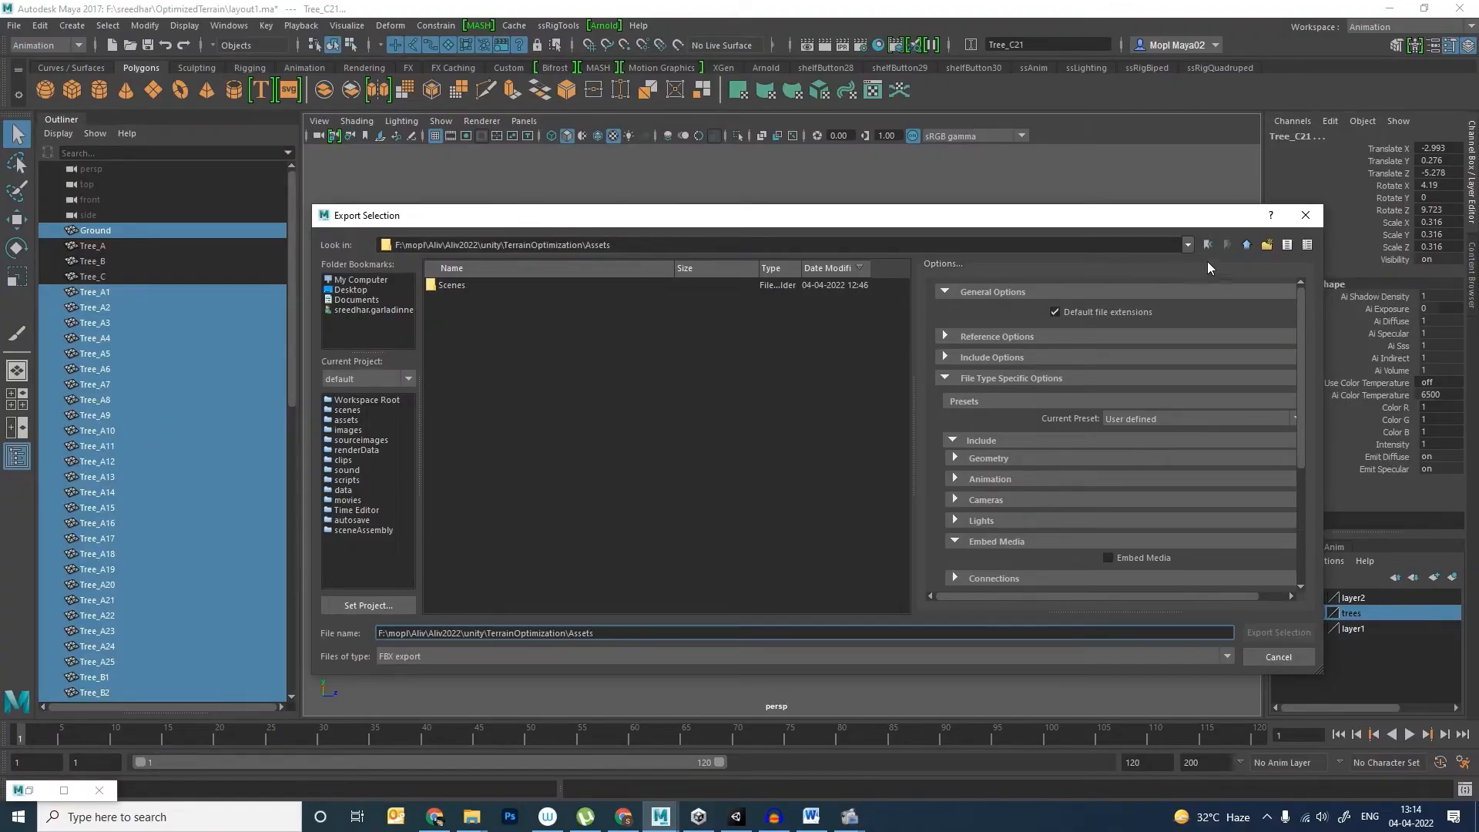
# Step: Create a folder named REf inside the Assets folder and open it
pyautogui.click(1267, 245)
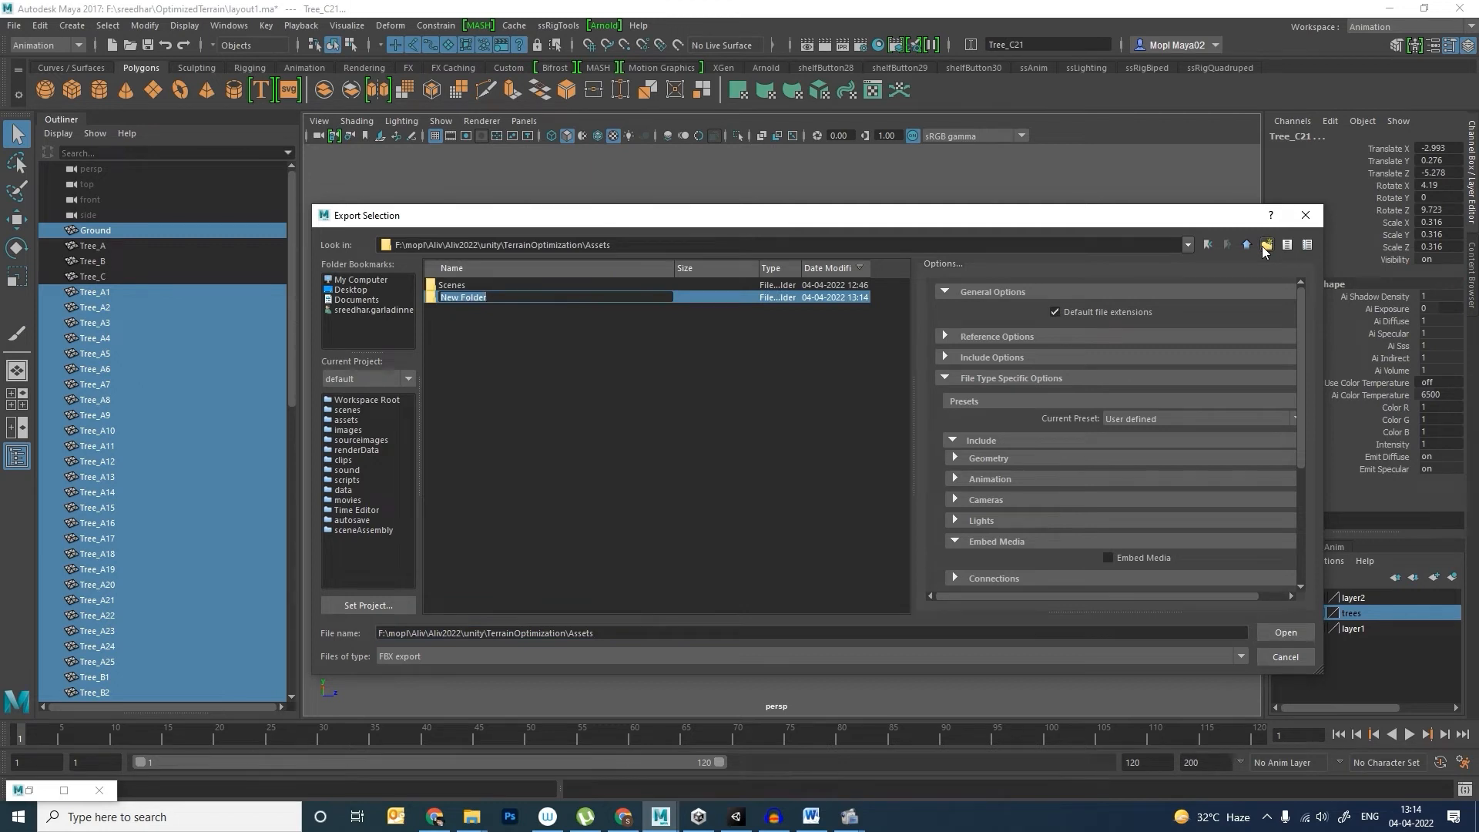
pyautogui.write('REf')
pyautogui.press('Return')
pyautogui.press('Return')
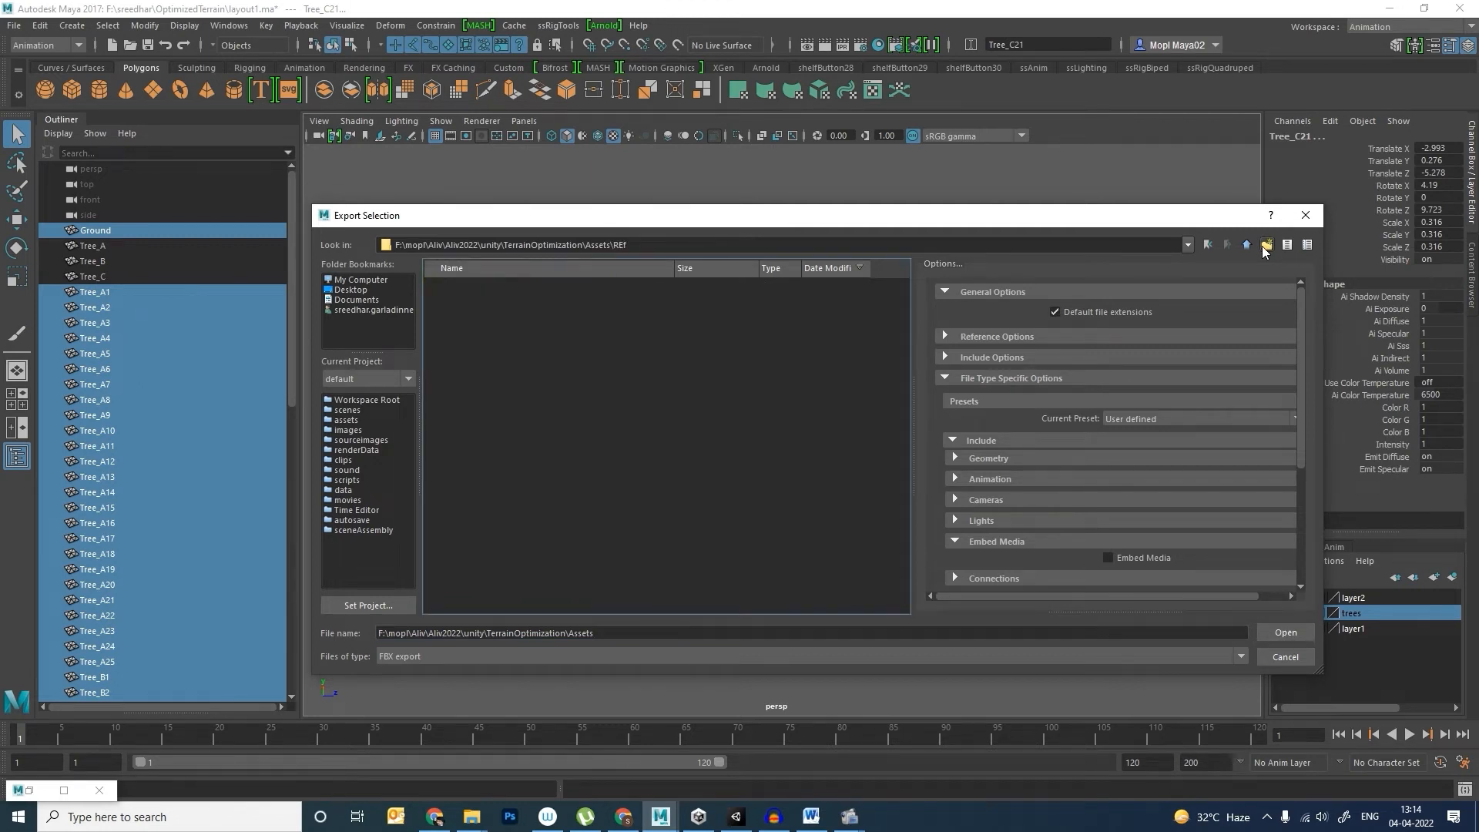
# Step: Export the selection into the REf folder as an FBX file named Layout
pyautogui.moveTo(595, 633); pyautogui.dragTo(317, 640)
pyautogui.write('L')
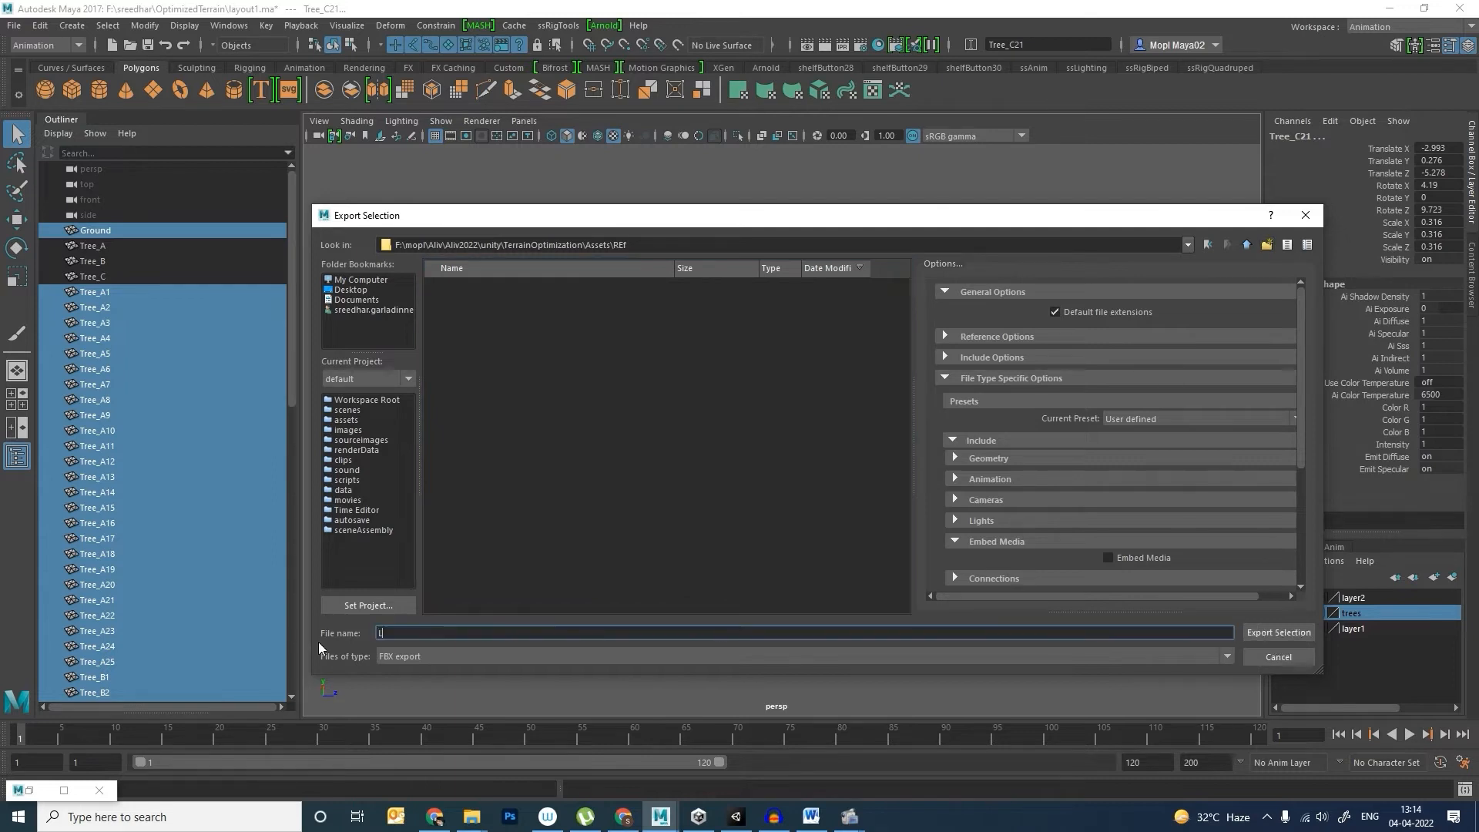
pyautogui.write('ayout')
pyautogui.press('Return')
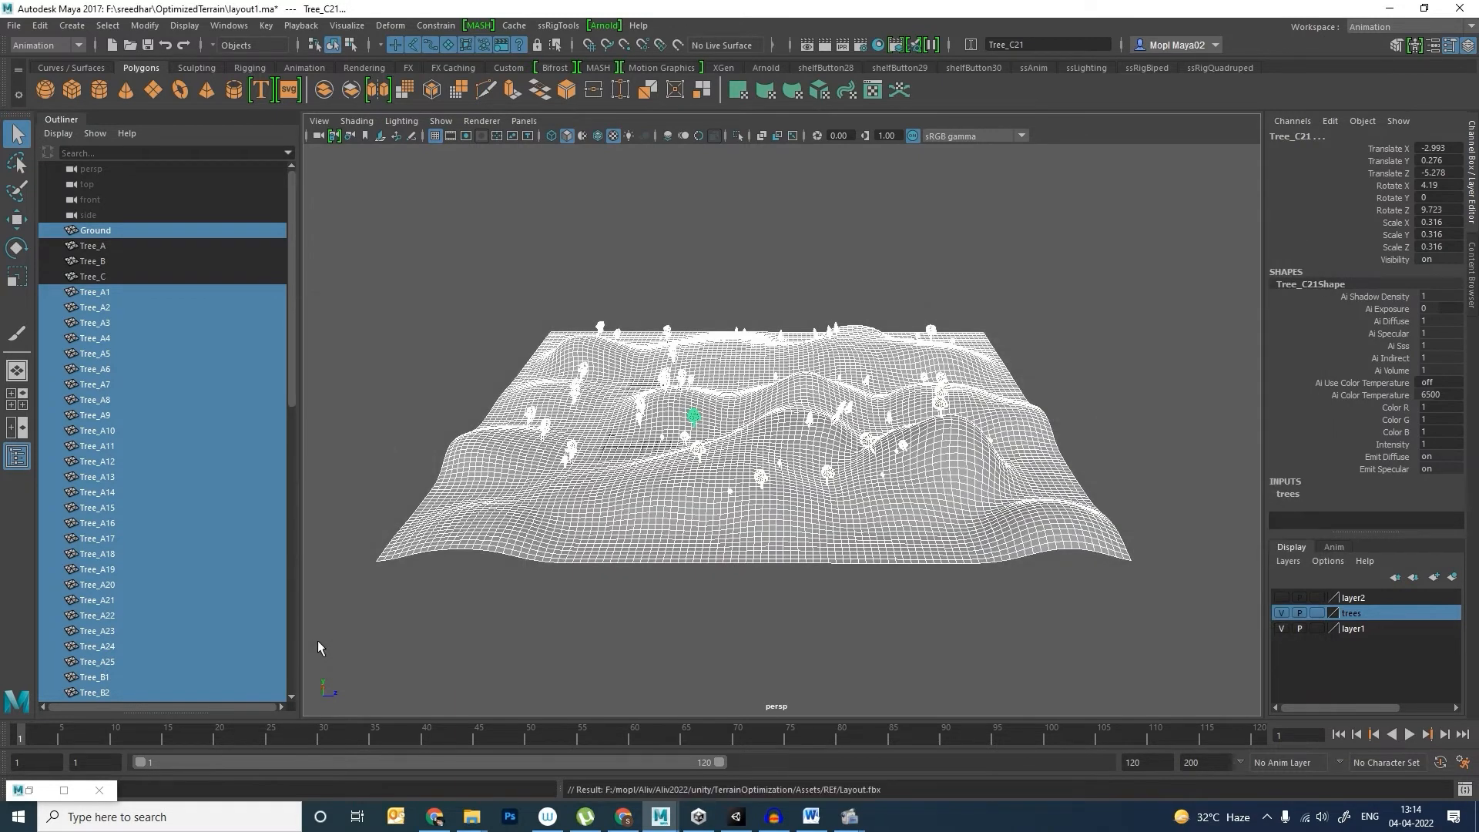
# Step: Switch to the Unity project, preview the Layout model in the REf folder, and add it to the SampleScene hierarchy
pyautogui.click(735, 816)
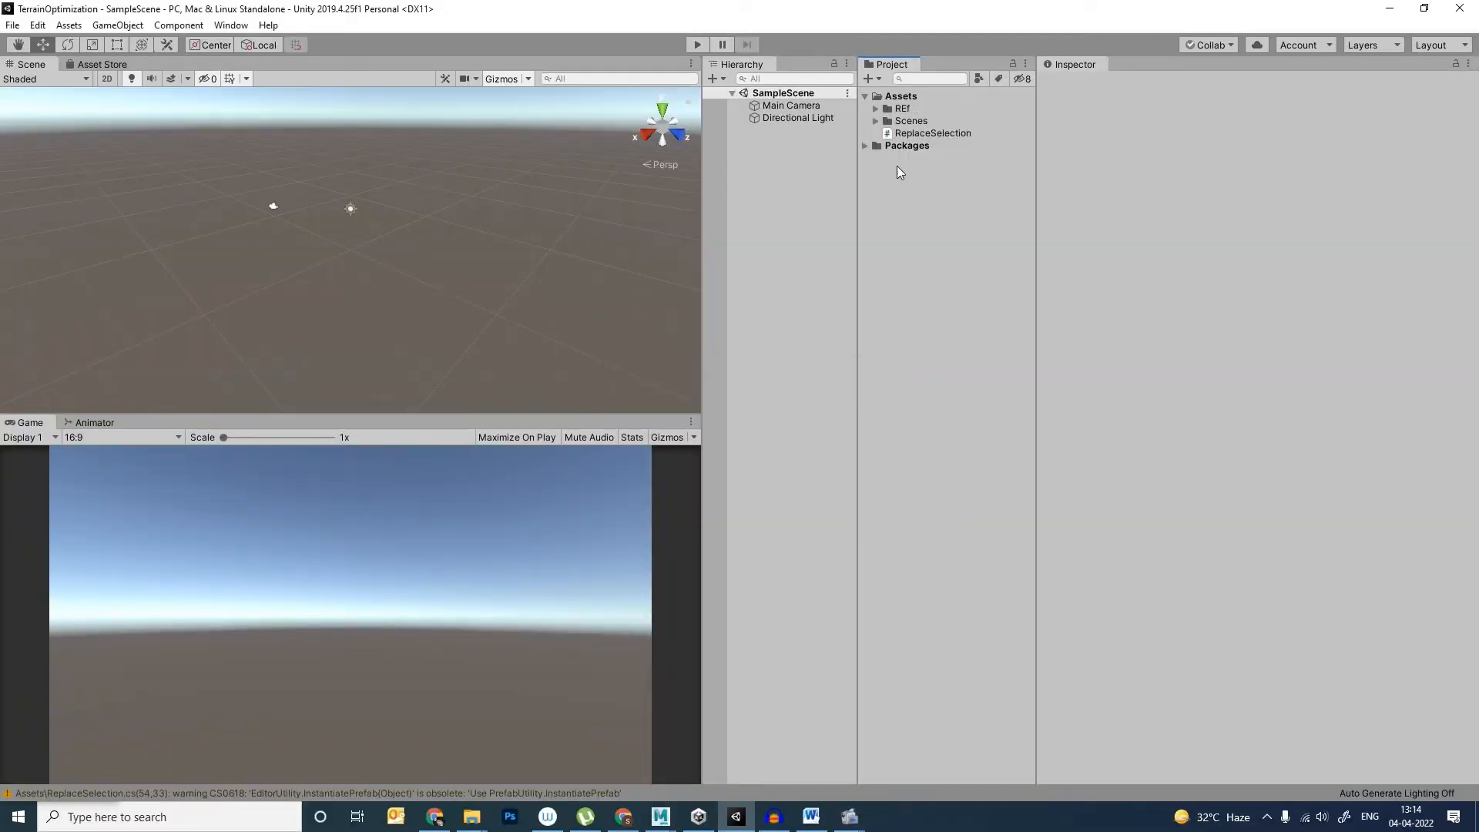
pyautogui.click(875, 109)
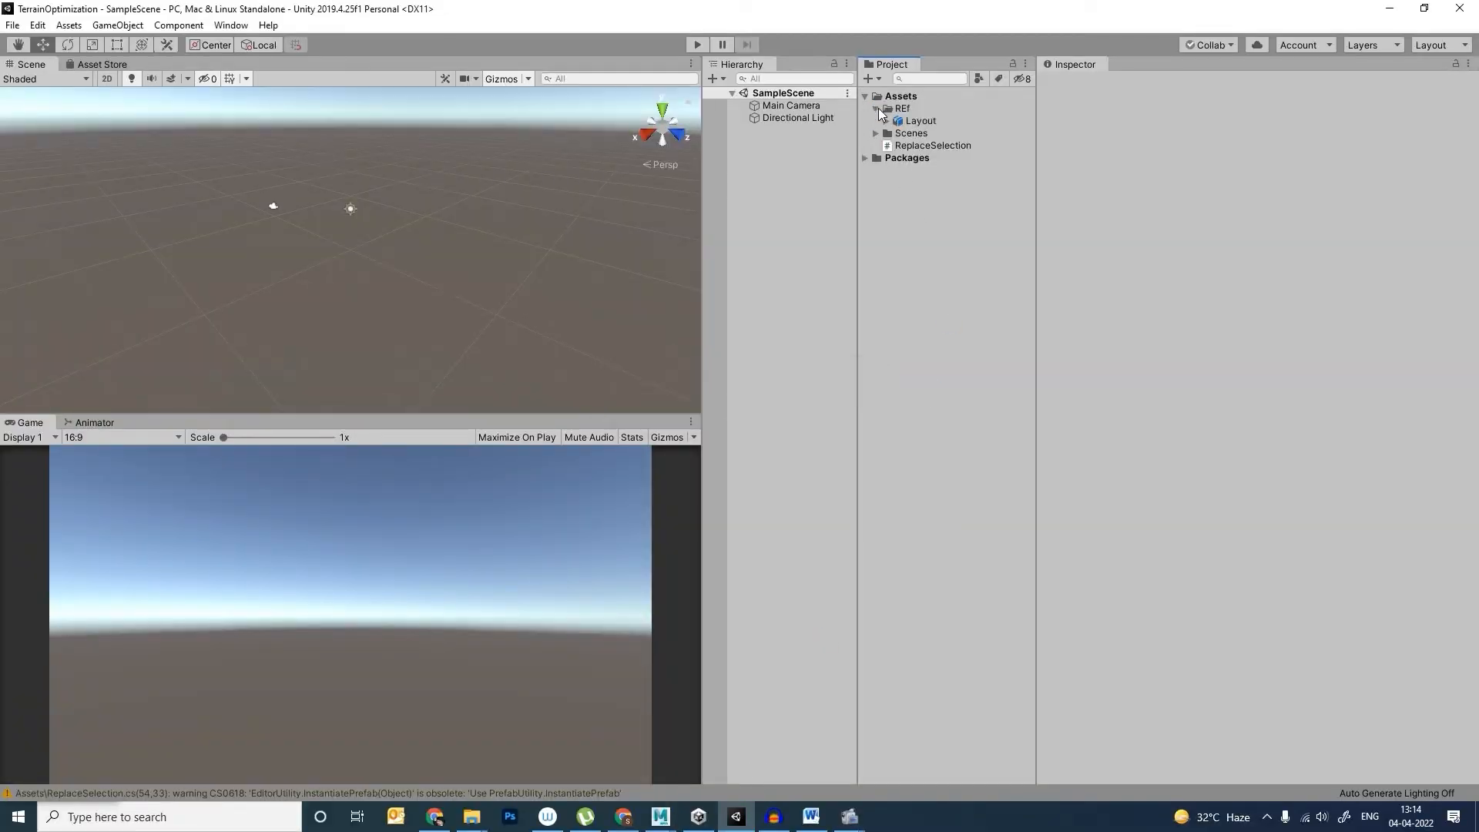
pyautogui.click(927, 120)
pyautogui.moveTo(1239, 608); pyautogui.dragTo(1119, 530)
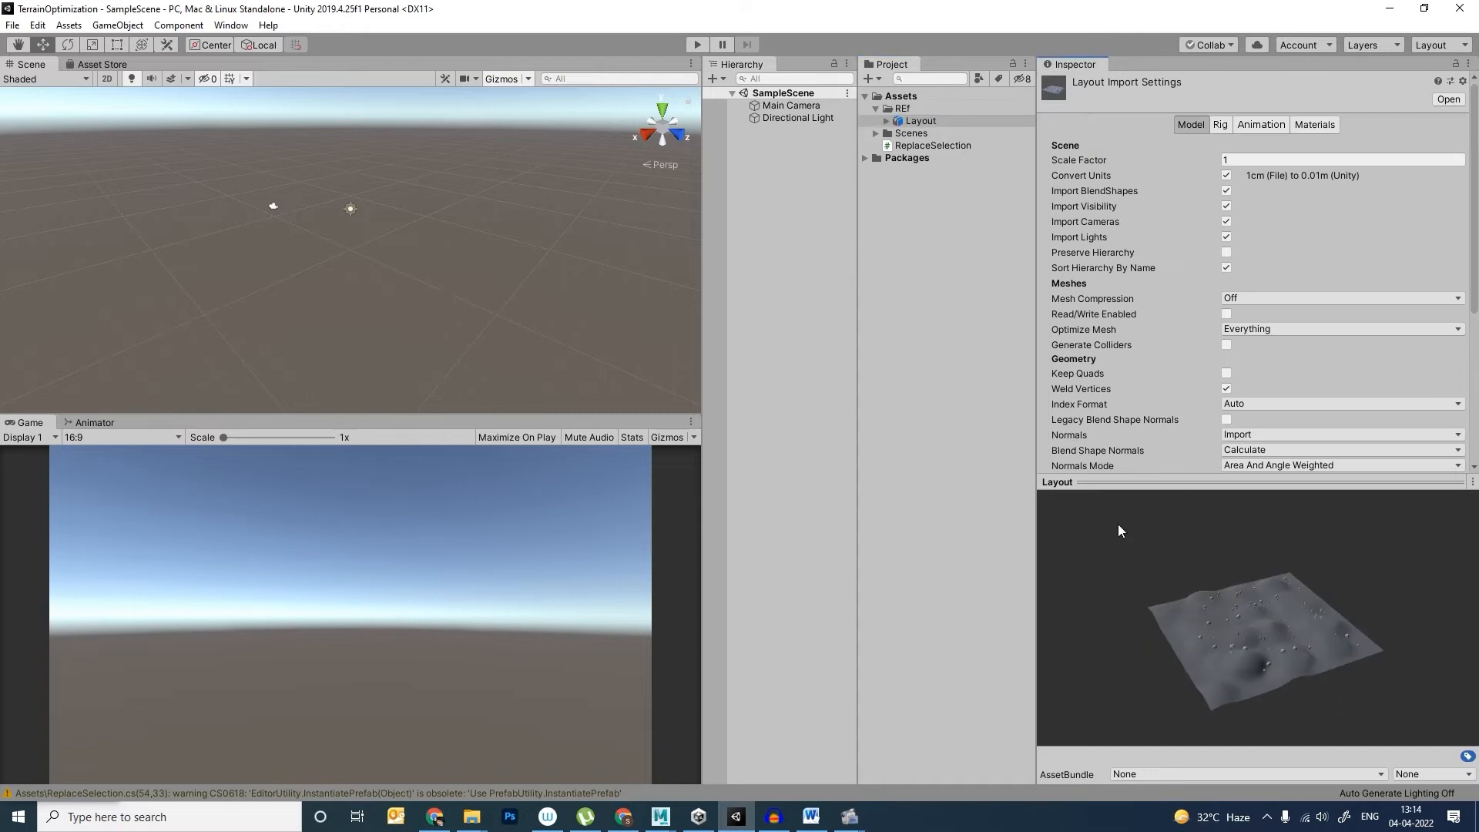
pyautogui.moveTo(917, 123); pyautogui.dragTo(780, 173)
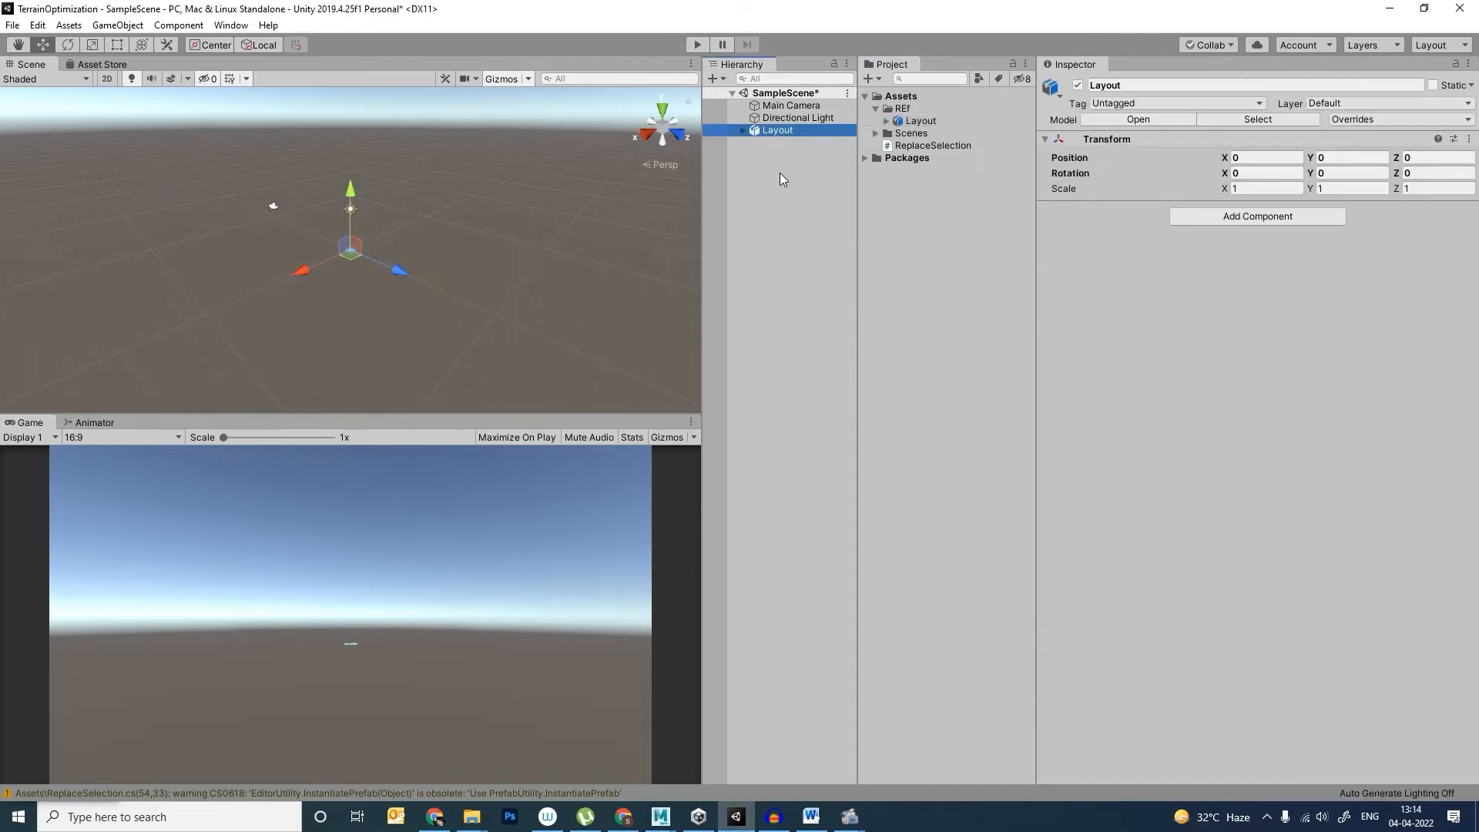
pyautogui.keyDown('alt'); pyautogui.moveTo(363, 270); pyautogui.dragTo(562, 281); pyautogui.keyUp('alt')
pyautogui.keyDown('alt'); pyautogui.moveTo(279, 275); pyautogui.dragTo(871, 363, button='right'); pyautogui.keyUp('alt')
pyautogui.keyDown('alt'); pyautogui.moveTo(495, 302); pyautogui.dragTo(826, 215); pyautogui.keyUp('alt')
# Step: Switch back to Maya and check the Ground, Tree_A, Tree_B and Tree_C source objects one by one
pyautogui.hotkey('alt', 'Tab')
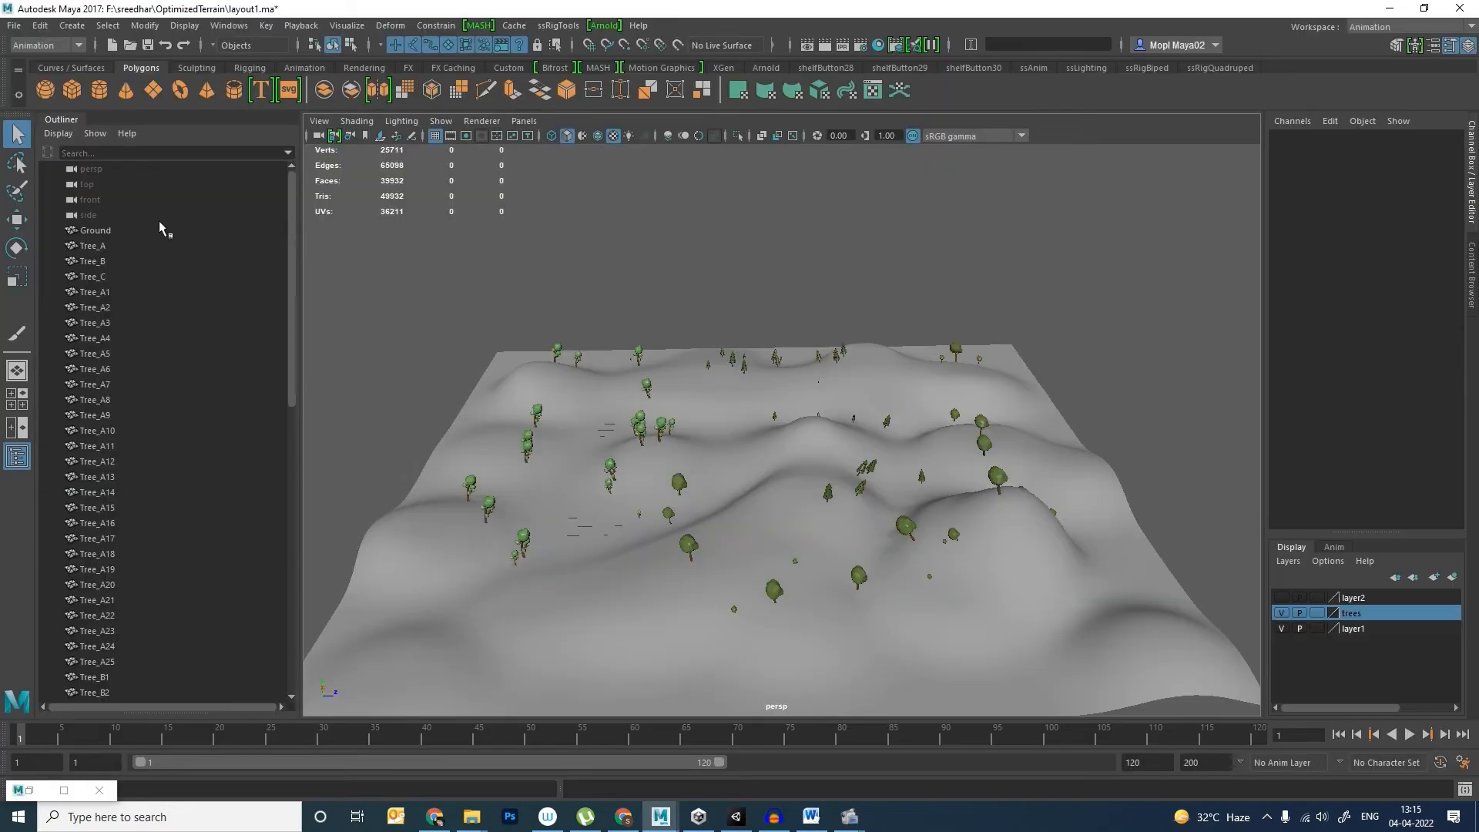
pyautogui.click(103, 231)
pyautogui.click(107, 246)
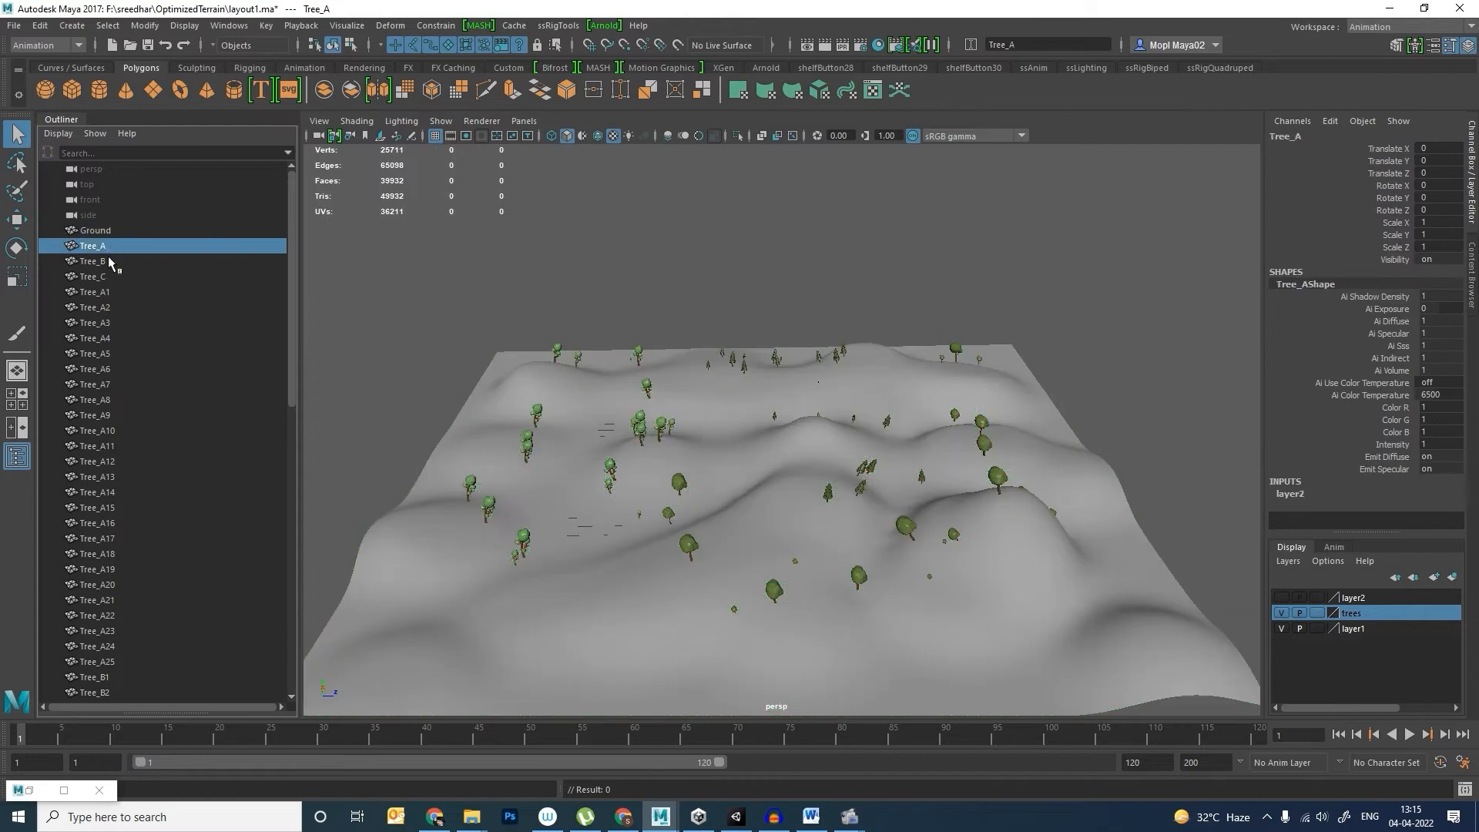
pyautogui.click(110, 261)
pyautogui.click(112, 276)
pyautogui.click(111, 248)
pyautogui.click(113, 261)
pyautogui.click(114, 277)
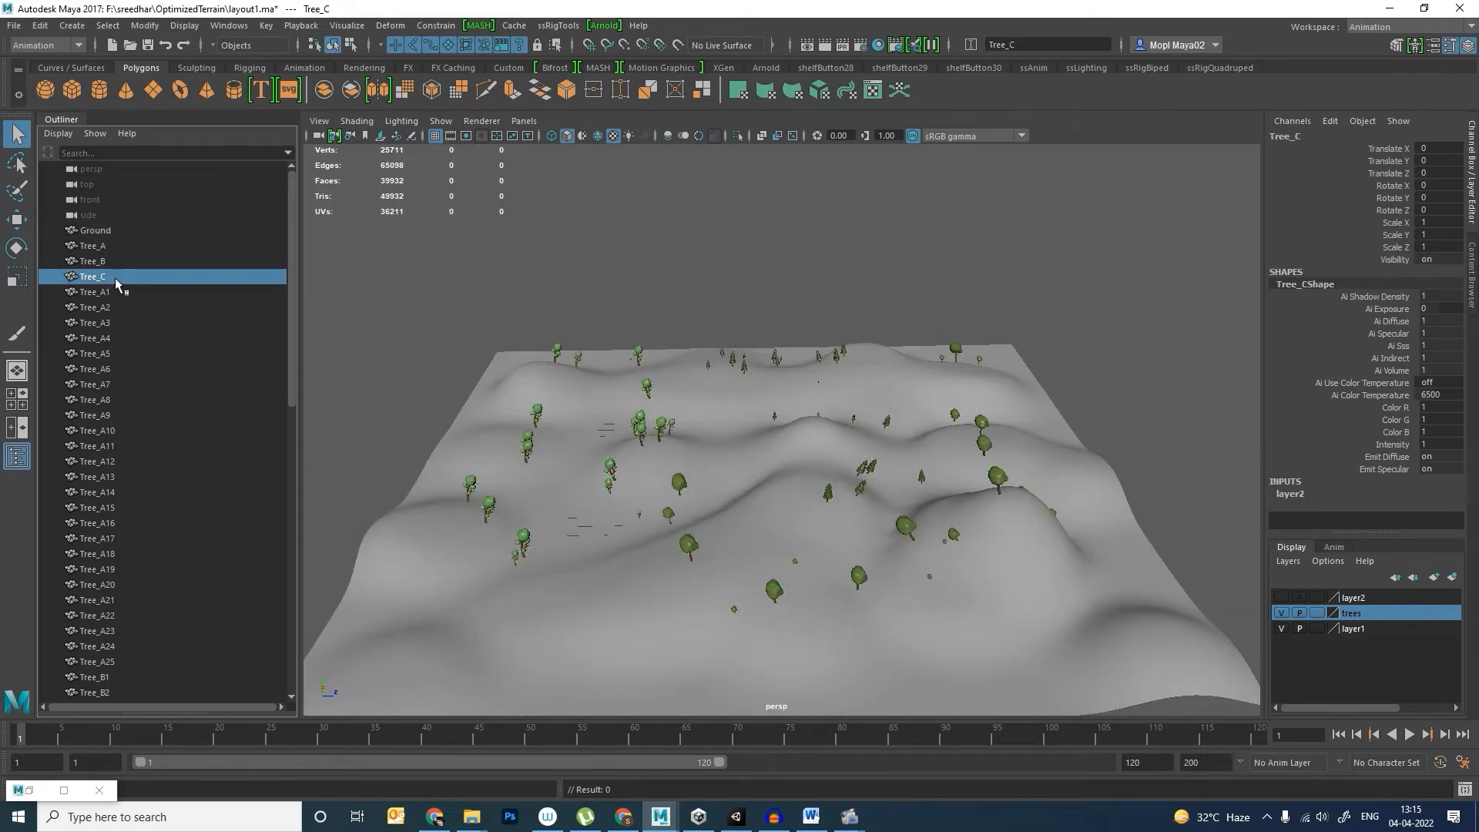
pyautogui.click(118, 230)
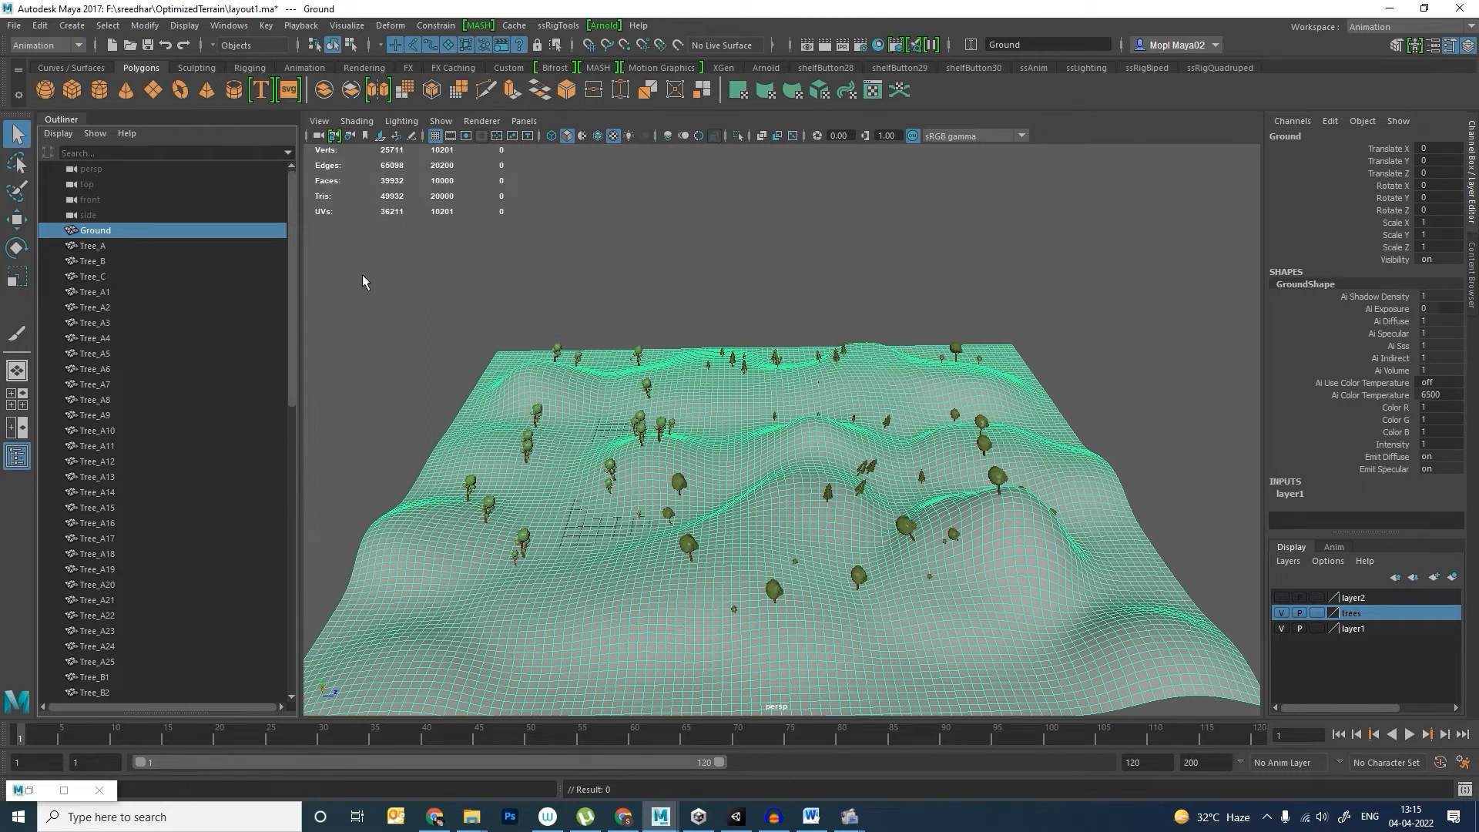
pyautogui.click(363, 279)
# Step: Start an FBX export of the Ground object, create a folder named Models inside Assets, and open it
pyautogui.click(92, 231)
pyautogui.click(14, 28)
pyautogui.click(209, 226)
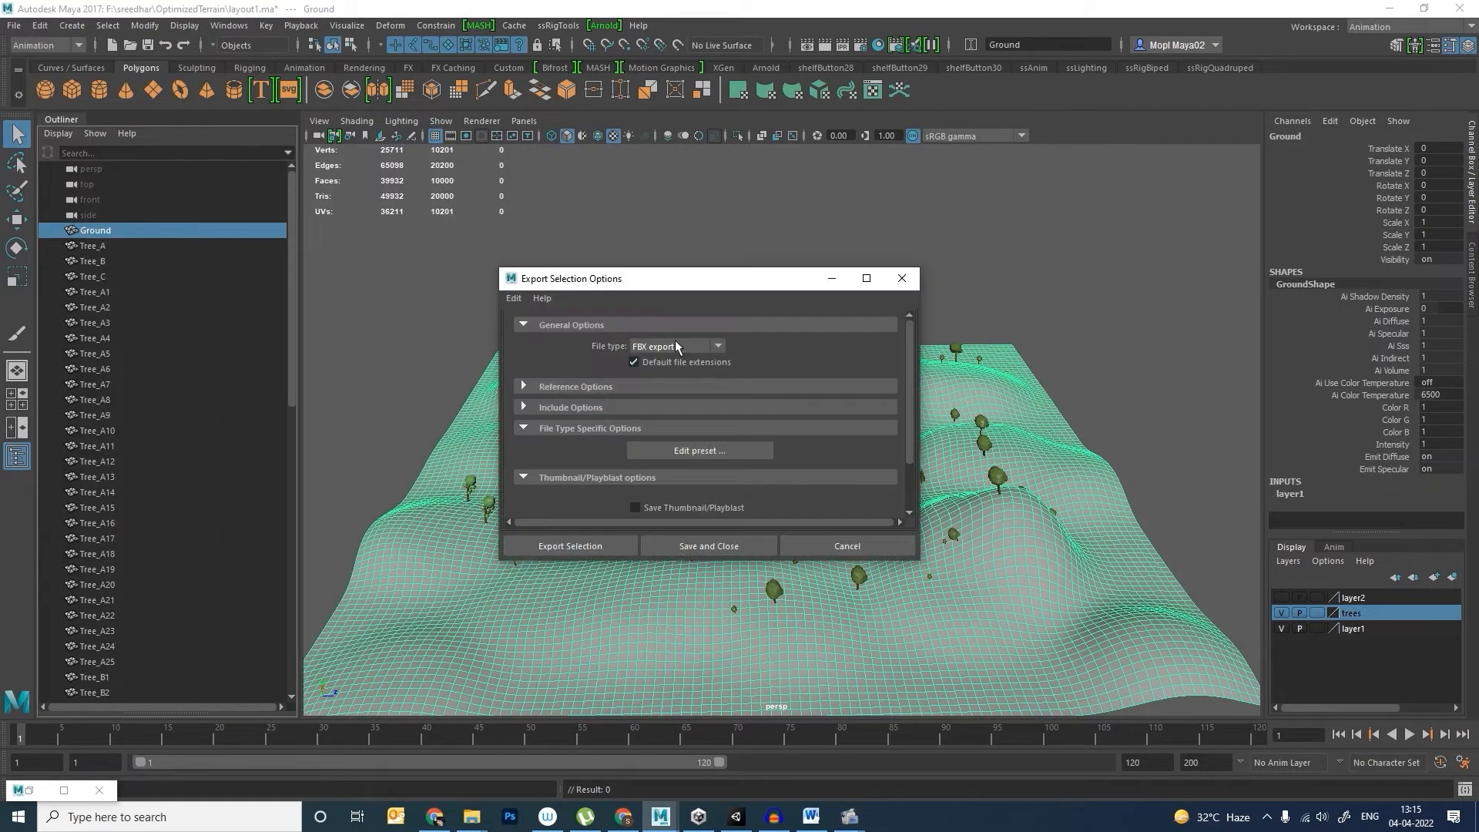
pyautogui.click(534, 545)
pyautogui.click(1246, 244)
pyautogui.click(1266, 245)
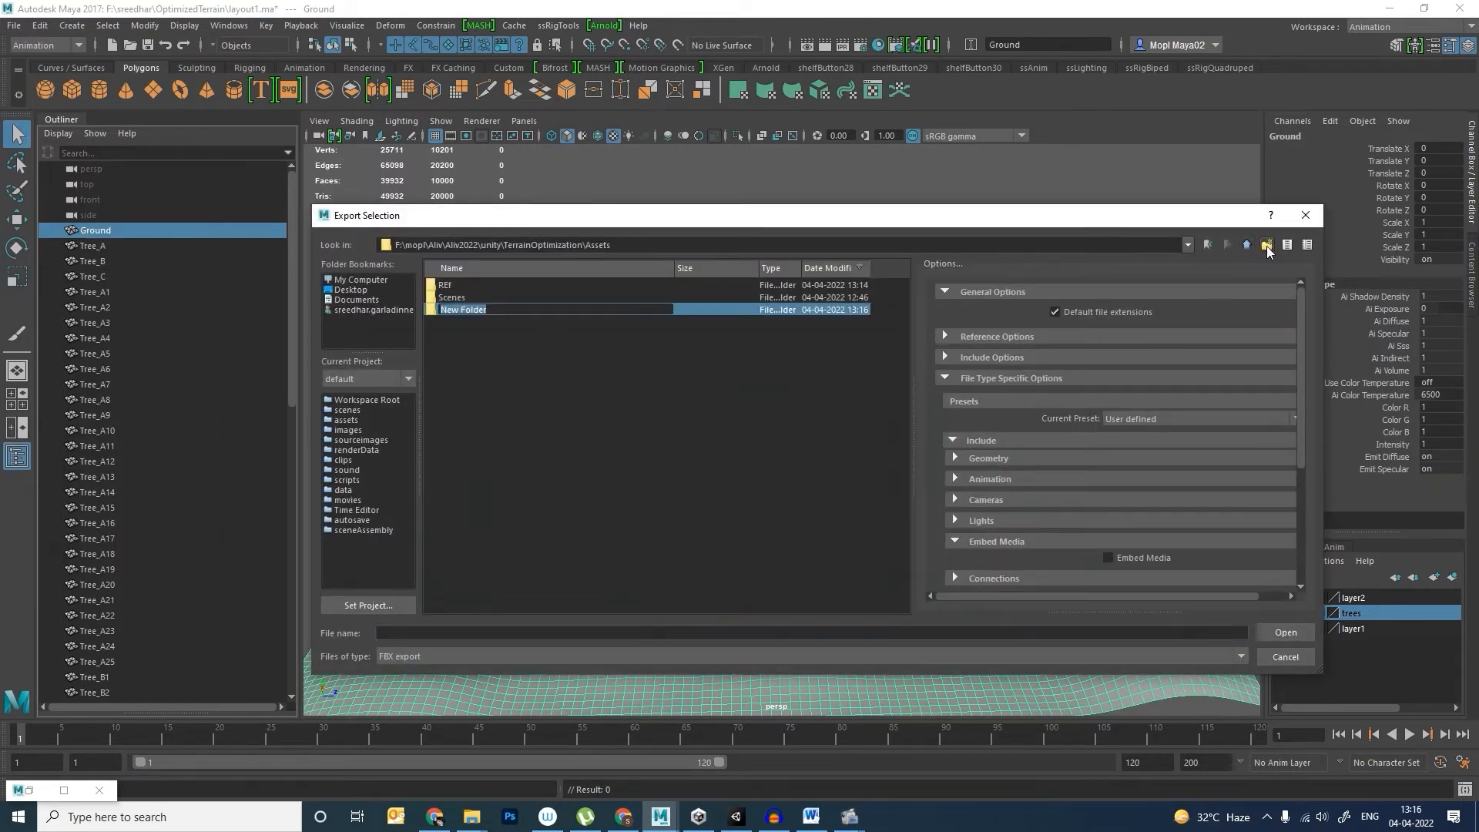
pyautogui.write('Models')
pyautogui.press('Return')
pyautogui.press('Return')
# Step: Export the Ground object into the Models folder under the file name Ground
pyautogui.click(686, 634)
pyautogui.write('Ground')
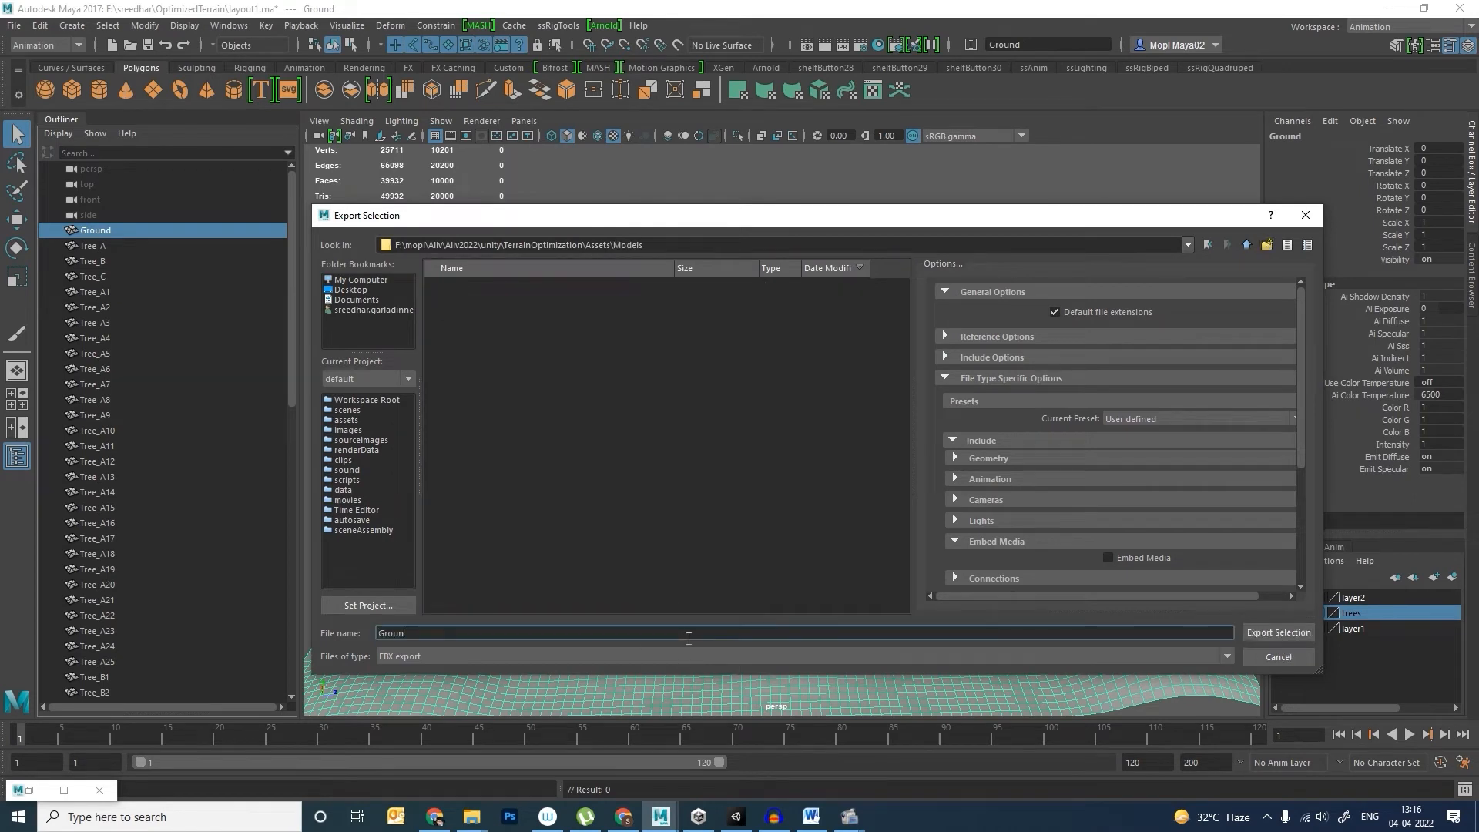
pyautogui.press('Return')
# Step: Export the original Tree_A object into the Models folder as an FBX named Tree_A
pyautogui.click(103, 246)
pyautogui.click(11, 27)
pyautogui.click(65, 226)
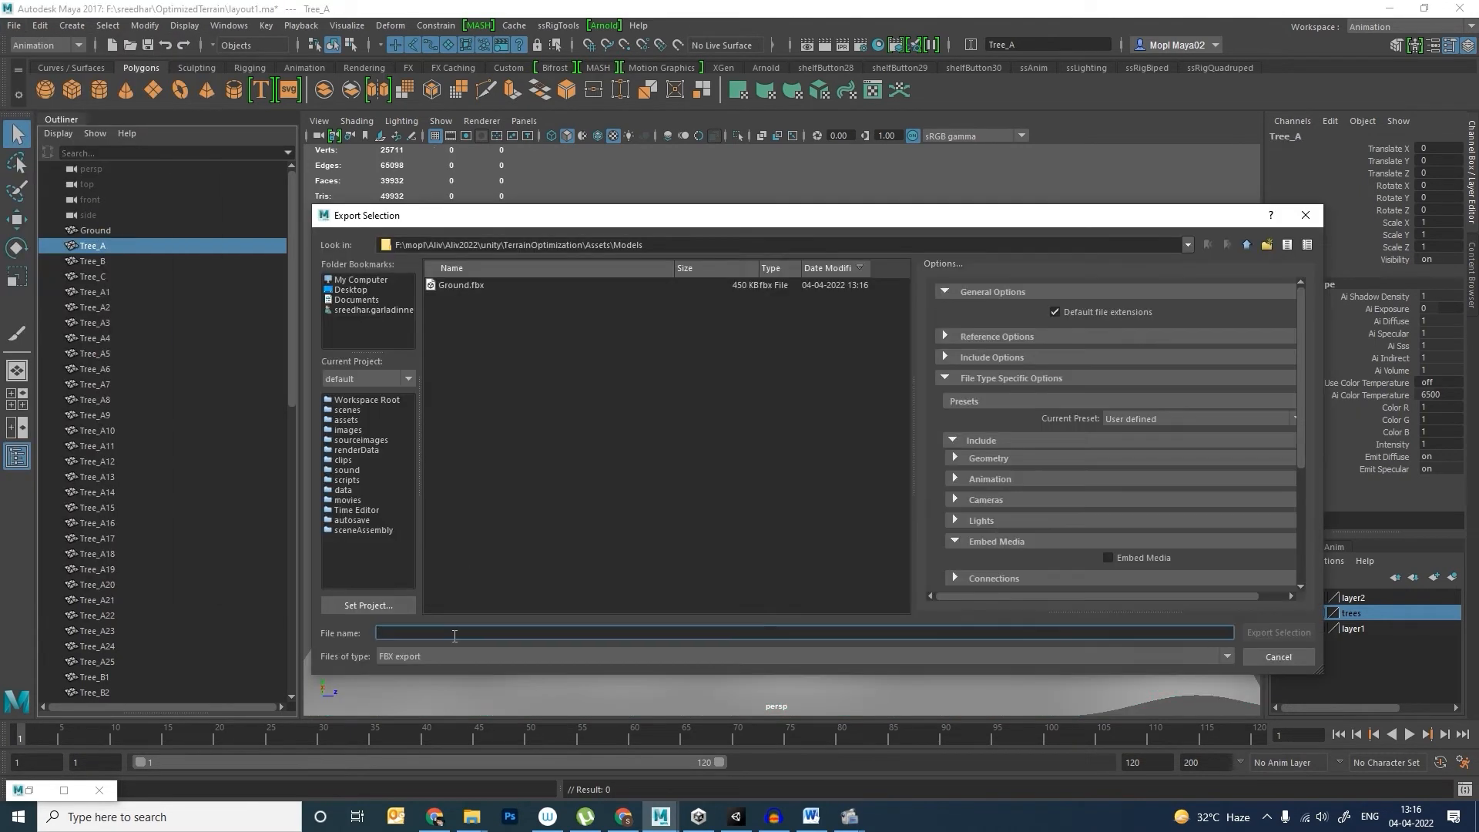
pyautogui.write('Tree_A')
pyautogui.press('Return')
# Step: Export the original Tree_B object into the Models folder as an FBX named Tree_B
pyautogui.click(93, 261)
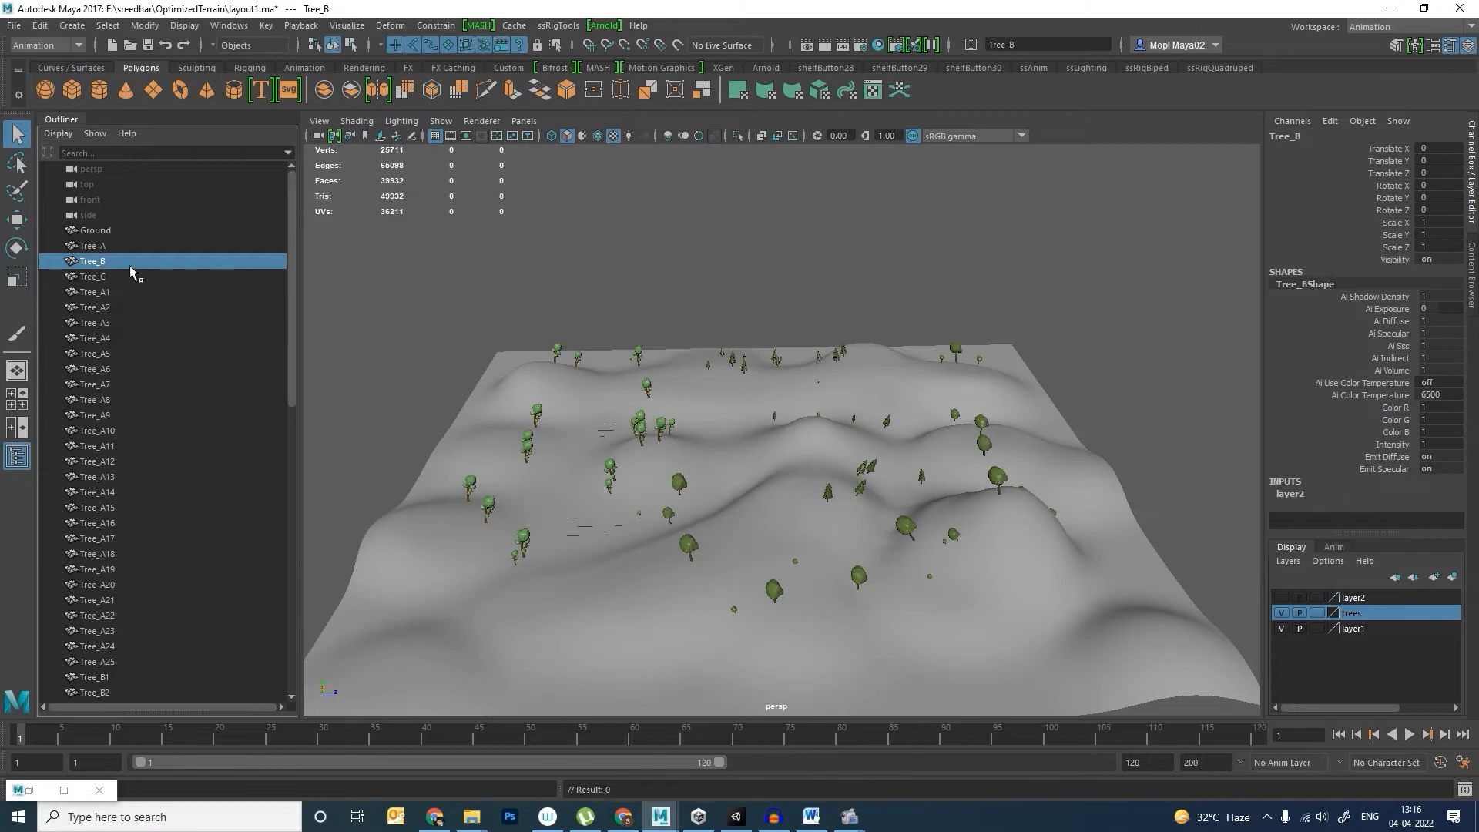
pyautogui.click(14, 25)
pyautogui.click(105, 231)
pyautogui.write('Tree_B')
pyautogui.press('Return')
# Step: Make layer2 visible and export the original Tree_C object into the Models folder as an FBX named Tree_C
pyautogui.click(94, 276)
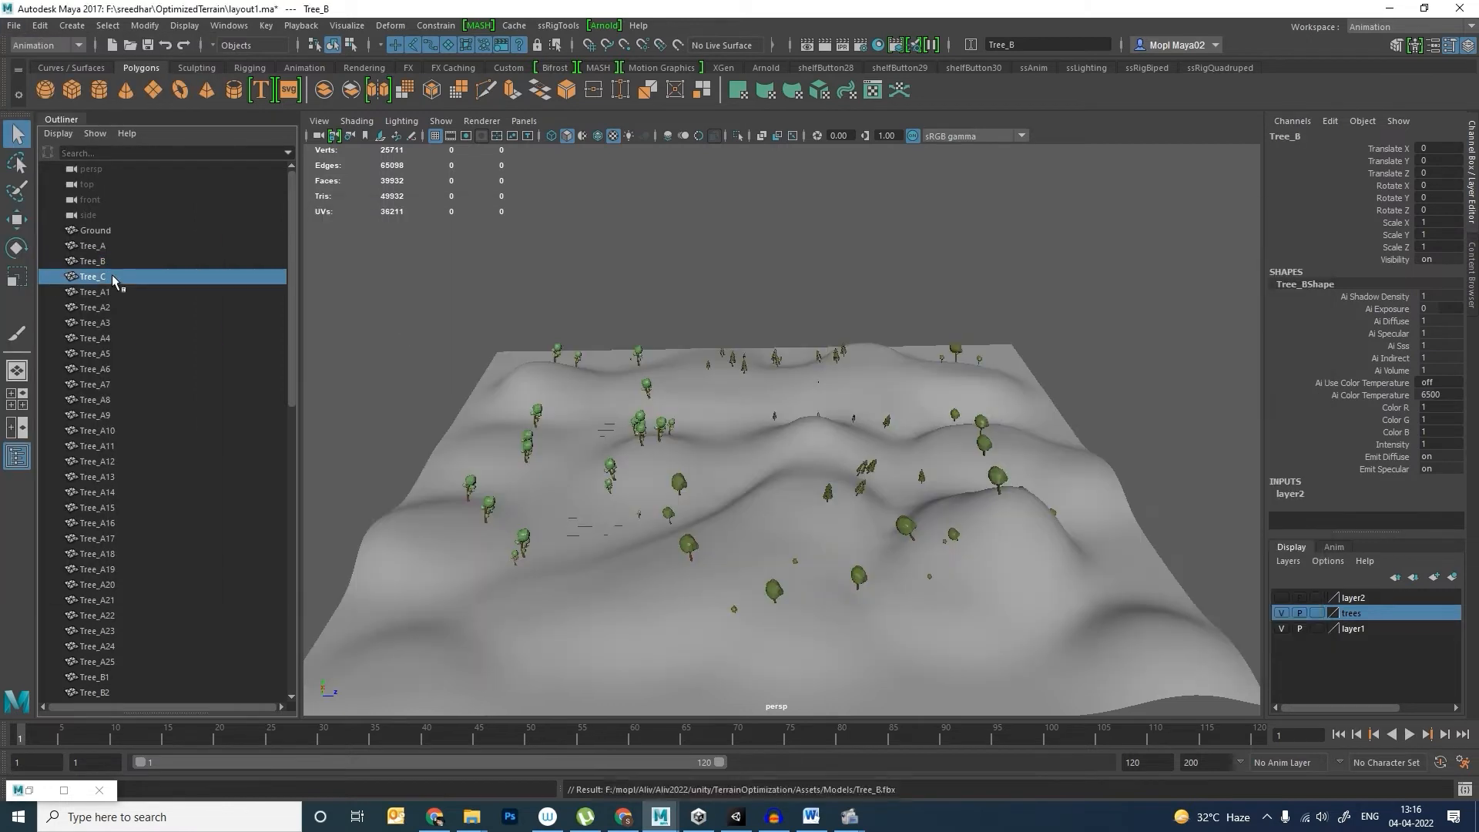
pyautogui.click(1280, 598)
pyautogui.click(14, 26)
pyautogui.click(93, 228)
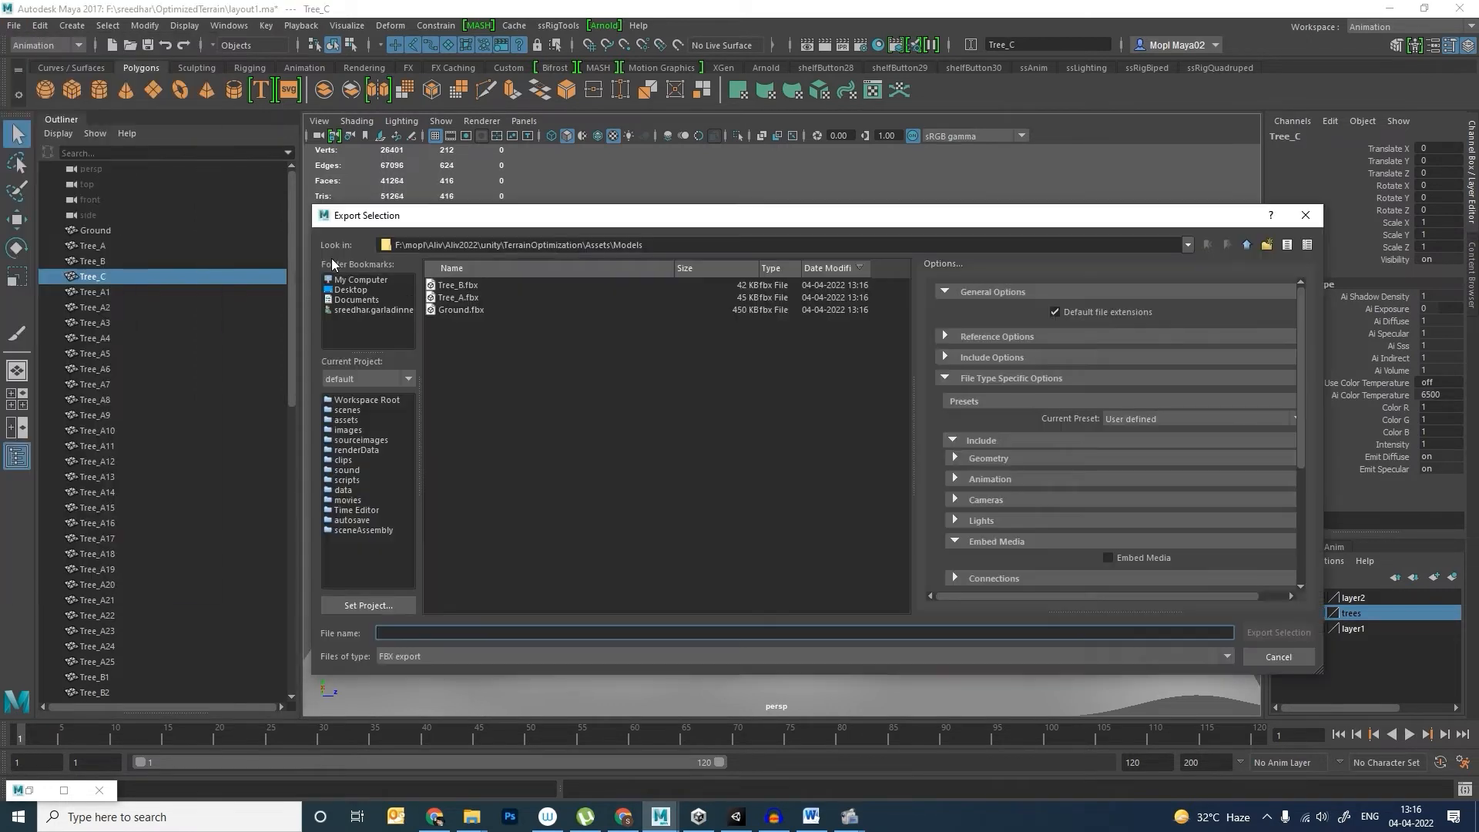
pyautogui.write('Tree')
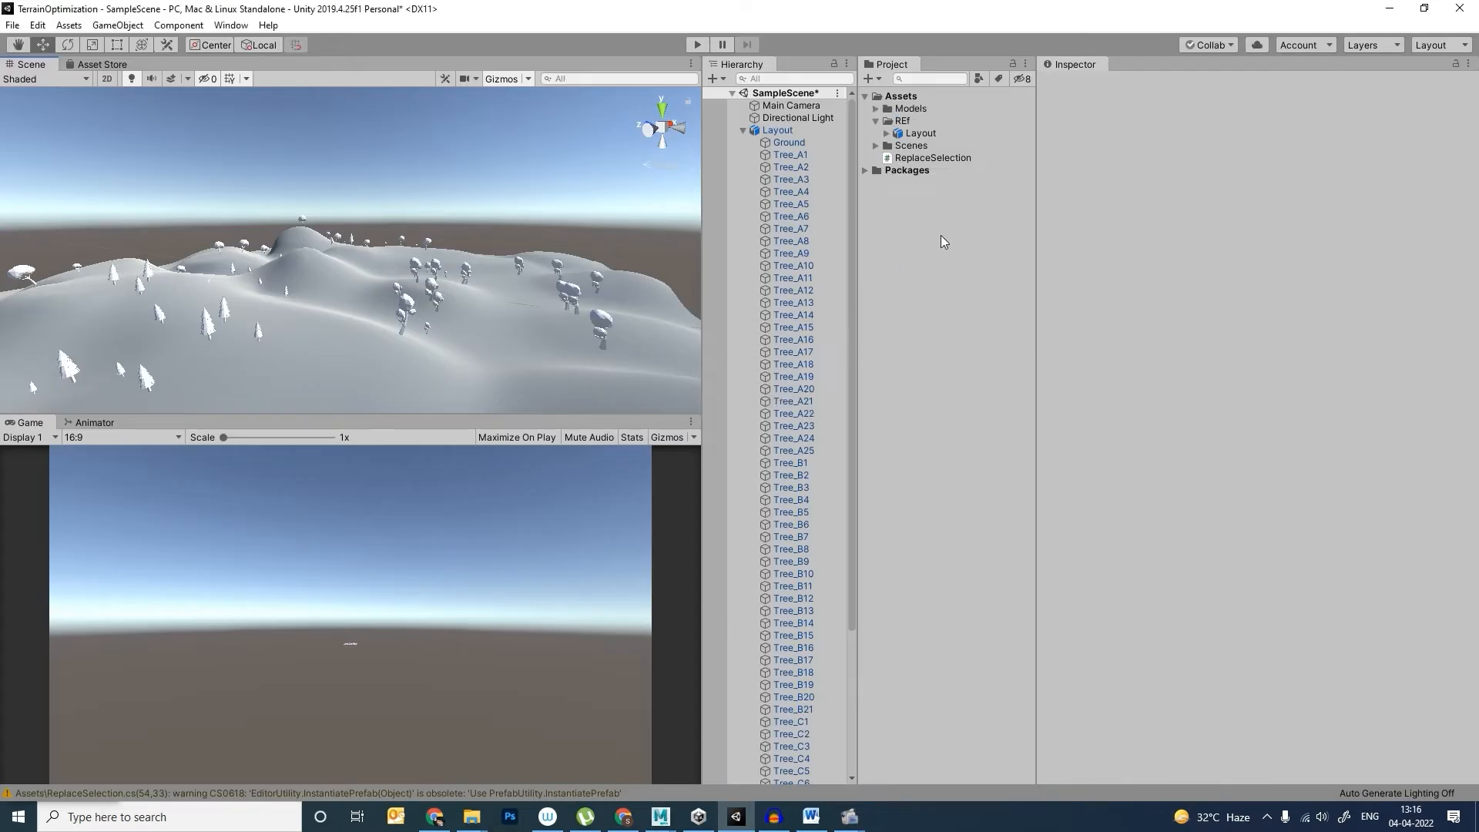
# Step: In Unity, expand the Models folder and check the previews of the imported Ground, Tree_A, Tree_B and Tree_C models
pyautogui.click(876, 108)
pyautogui.click(923, 121)
pyautogui.press('Down')
pyautogui.press('Down')
pyautogui.press('Down')
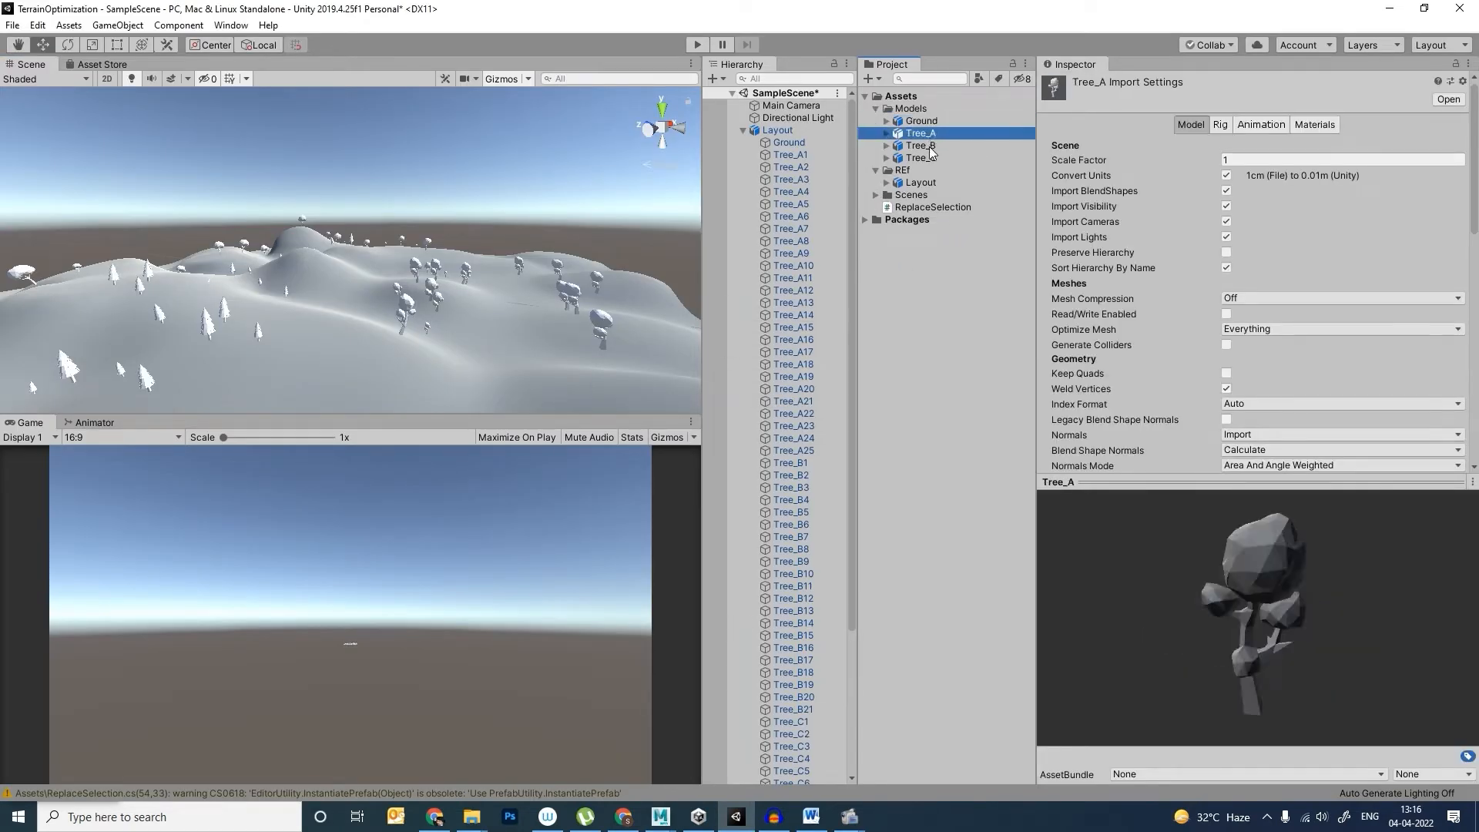
pyautogui.press('Up')
pyautogui.press('Up')
pyautogui.press('Up')
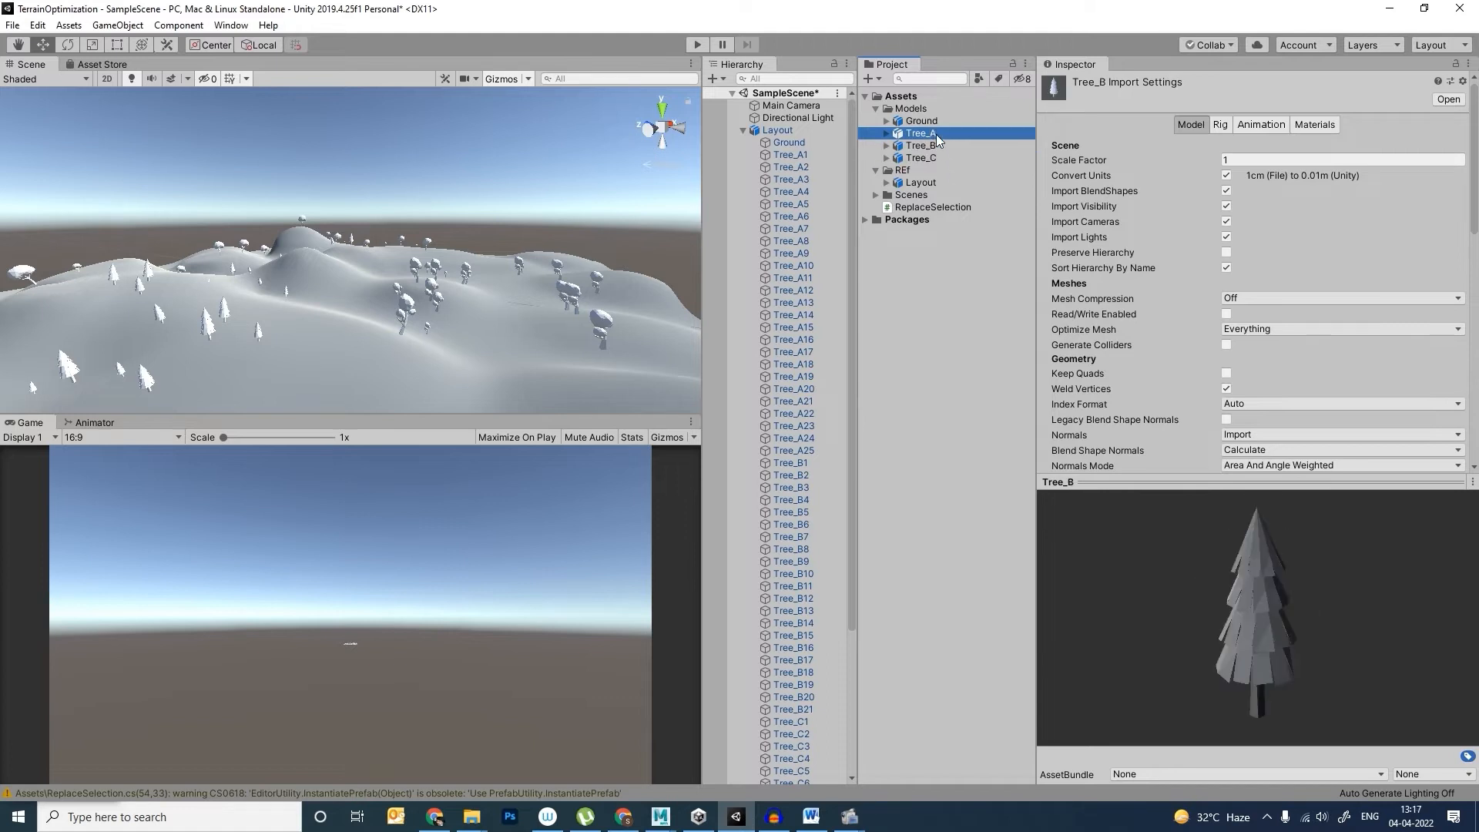
pyautogui.press('Down')
pyautogui.press('Down')
pyautogui.press('Down')
# Step: Collapse the Layout object in the hierarchy and examine the terrain and its trees from several angles
pyautogui.keyDown('alt'); pyautogui.moveTo(608, 303); pyautogui.dragTo(462, 262, button='right'); pyautogui.keyUp('alt')
pyautogui.keyDown('alt'); pyautogui.moveTo(462, 262); pyautogui.dragTo(470, 288); pyautogui.keyUp('alt')
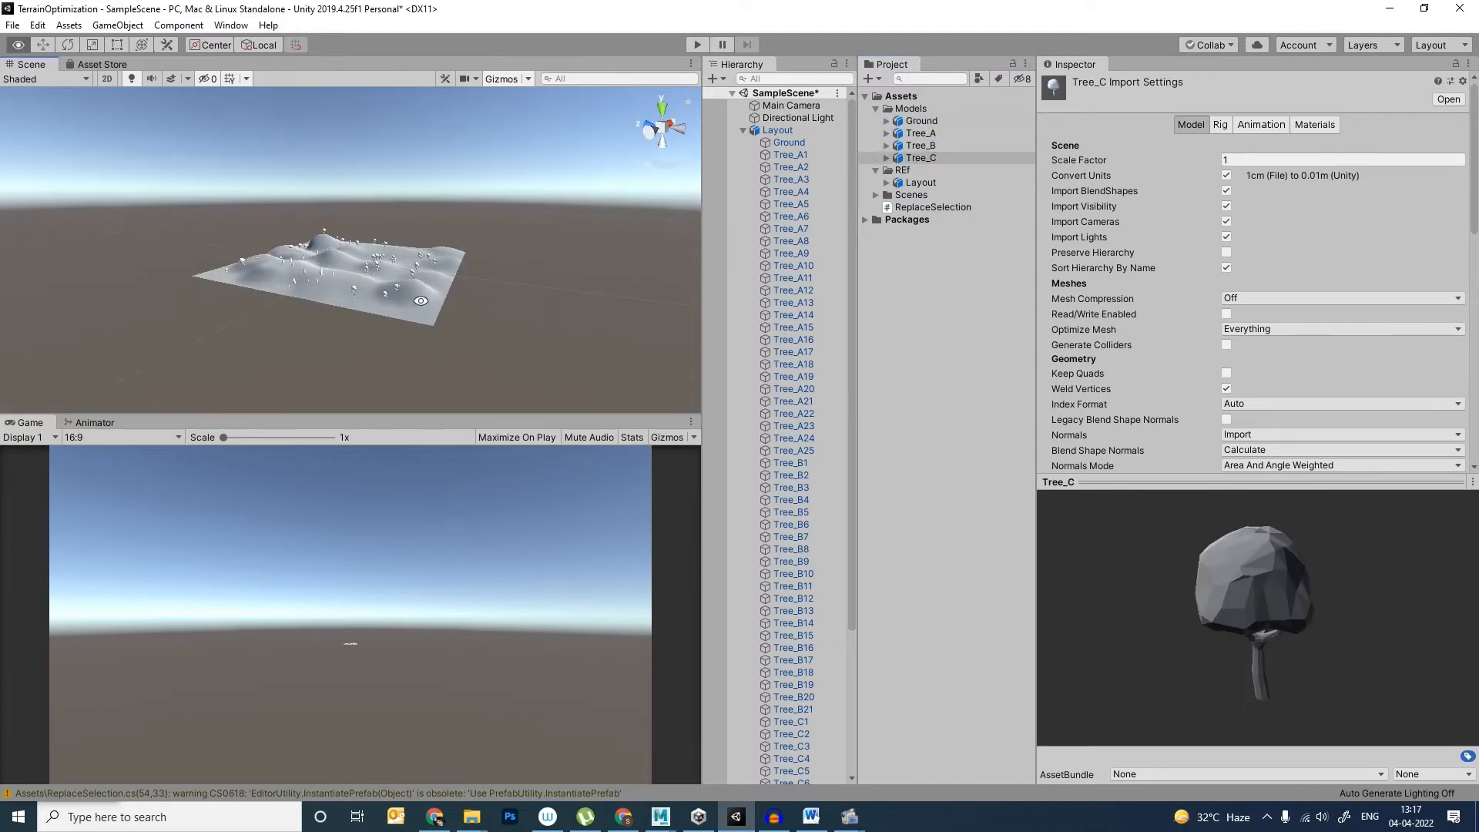
pyautogui.click(742, 131)
pyautogui.keyDown('alt'); pyautogui.moveTo(379, 297); pyautogui.dragTo(531, 334); pyautogui.keyUp('alt')
pyautogui.keyDown('alt'); pyautogui.moveTo(416, 299); pyautogui.dragTo(583, 333, button='right'); pyautogui.keyUp('alt')
pyautogui.moveTo(508, 295); pyautogui.dragTo(503, 218, button='middle')
pyautogui.scroll(5, 571, 253)
pyautogui.click(328, 228)
pyautogui.click(594, 201)
pyautogui.keyDown('alt'); pyautogui.moveTo(590, 199); pyautogui.dragTo(621, 232); pyautogui.keyUp('alt')
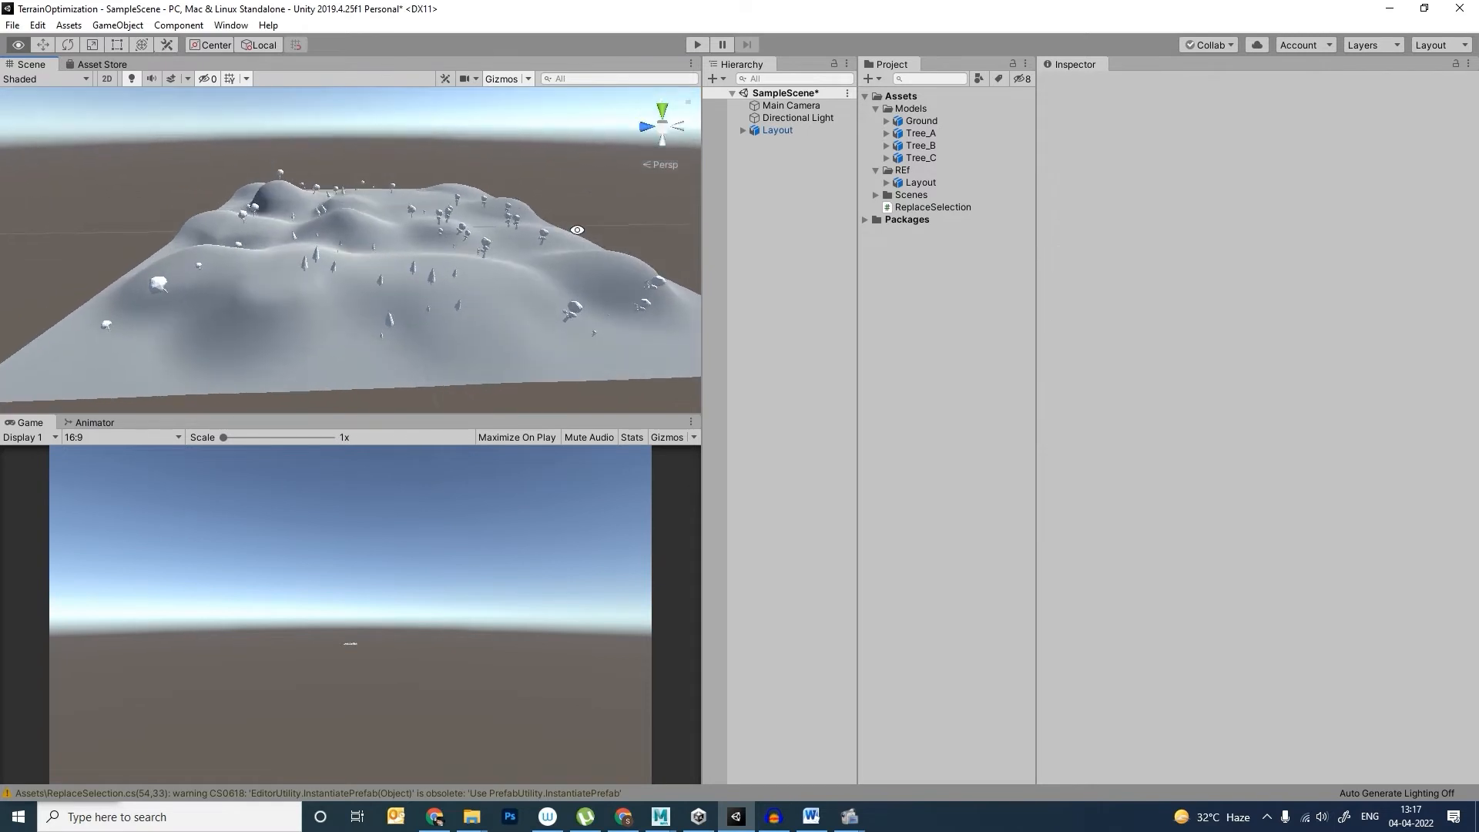
pyautogui.scroll(-5, 621, 232)
# Step: Add the Ground model to the scene and try shifting it along Z beside the layout terrain
pyautogui.moveTo(916, 122); pyautogui.dragTo(770, 231)
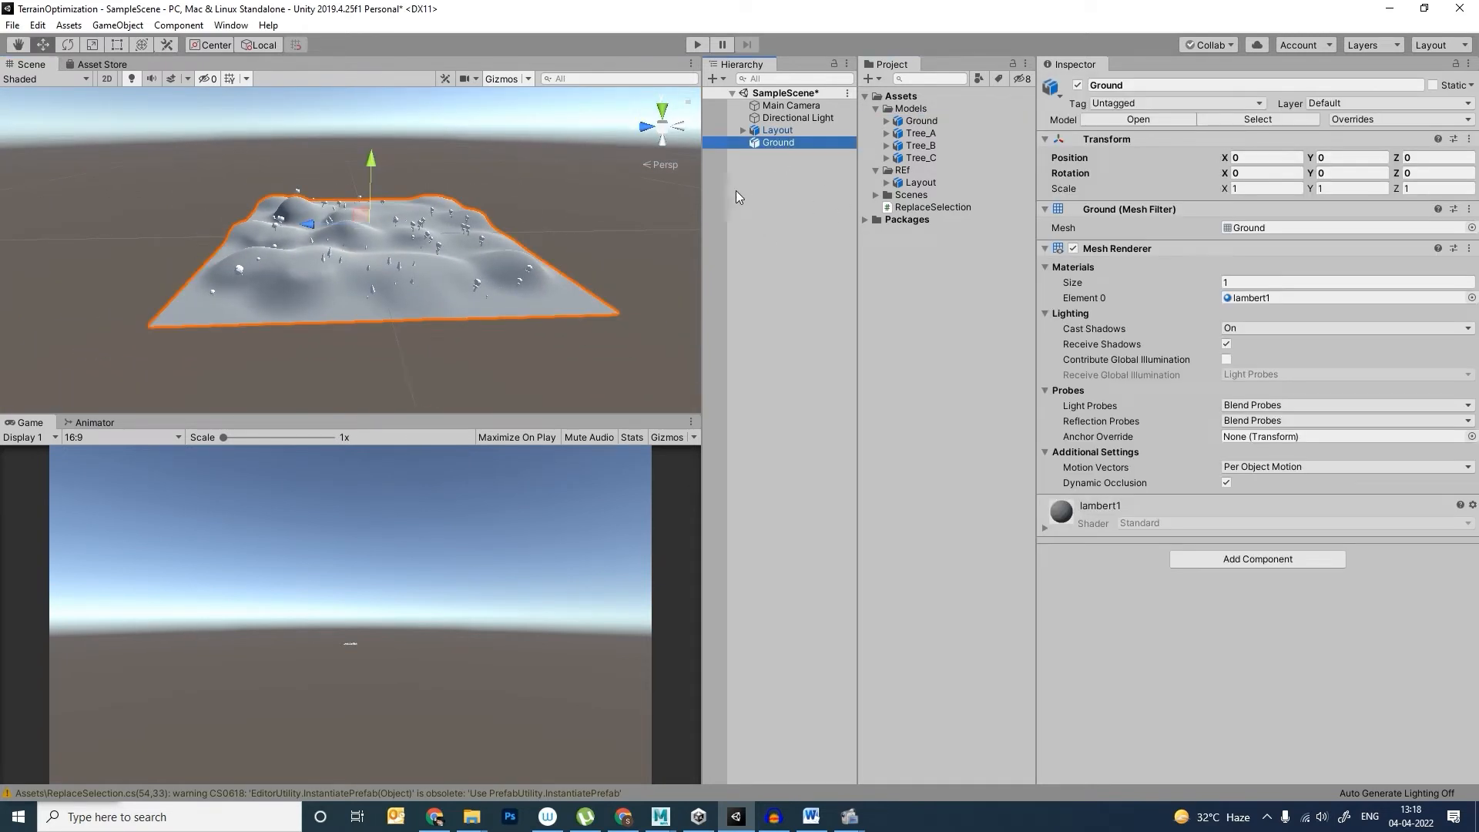
pyautogui.moveTo(311, 226); pyautogui.dragTo(70, 244)
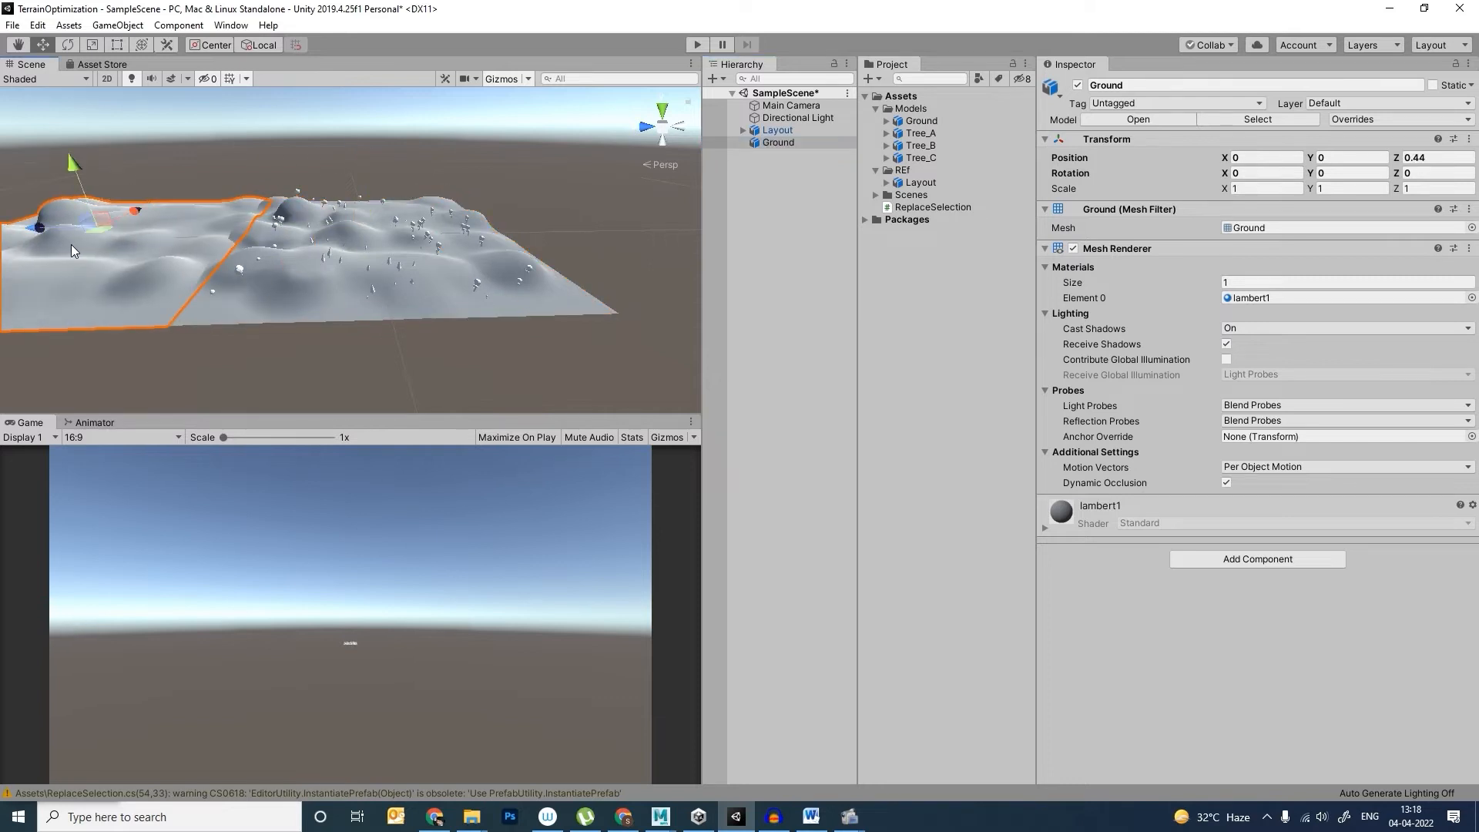
pyautogui.moveTo(476, 223); pyautogui.dragTo(367, 241)
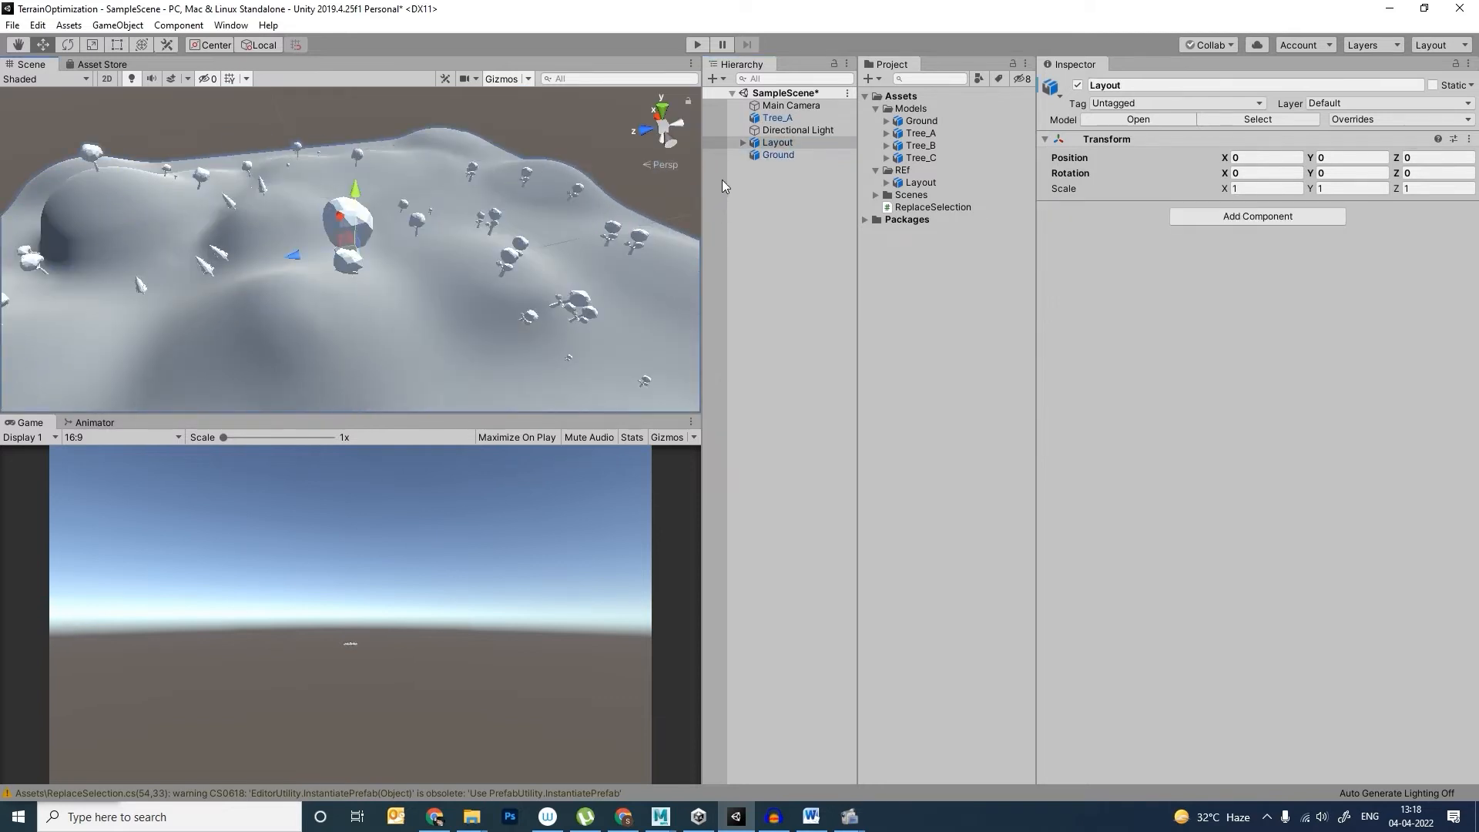
# Step: Try moving the Tree_A model along Z to about -0.07, toward the scattered layout trees
pyautogui.click(777, 118)
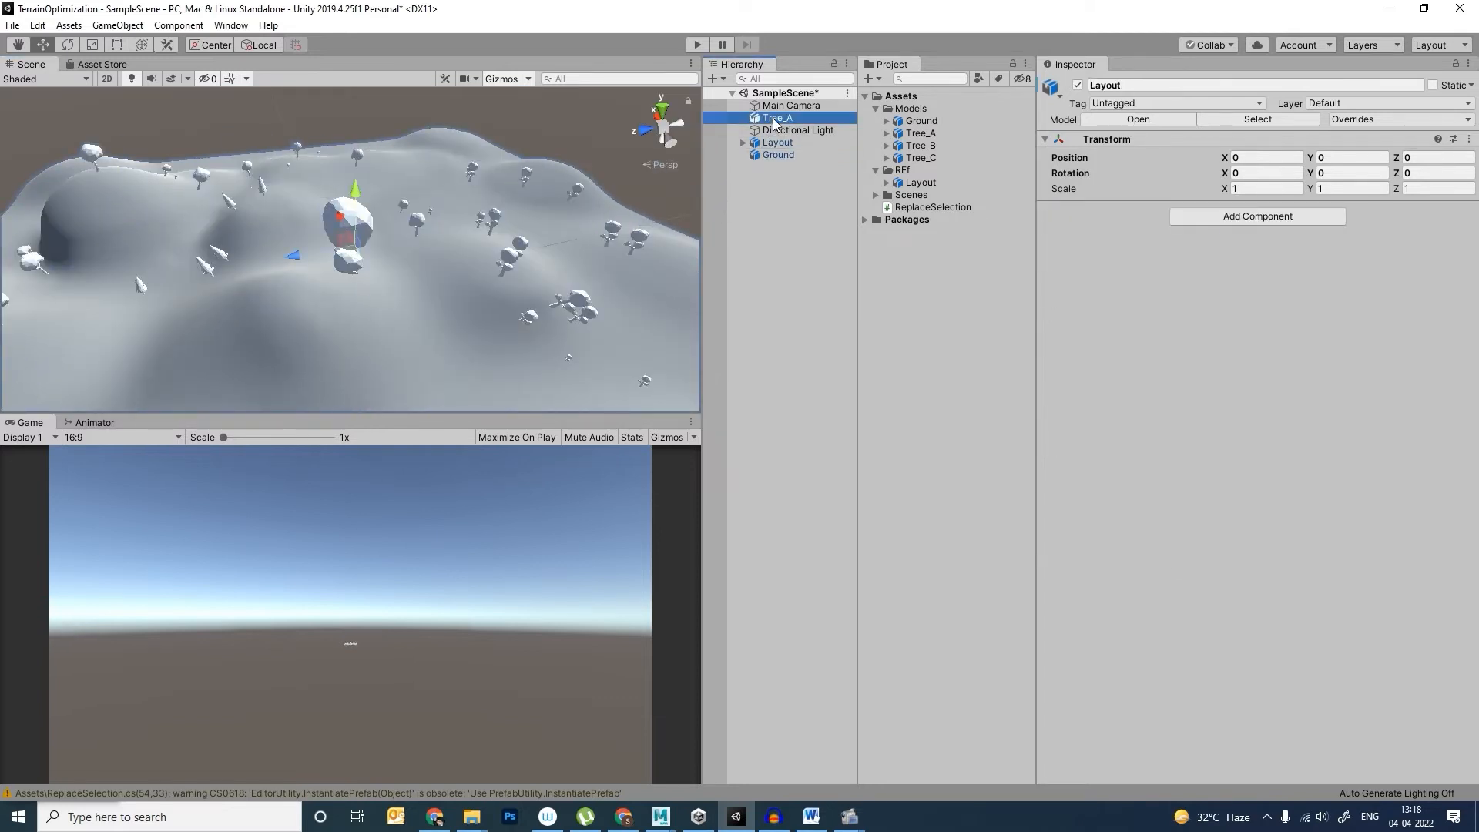
pyautogui.moveTo(299, 279); pyautogui.dragTo(356, 251)
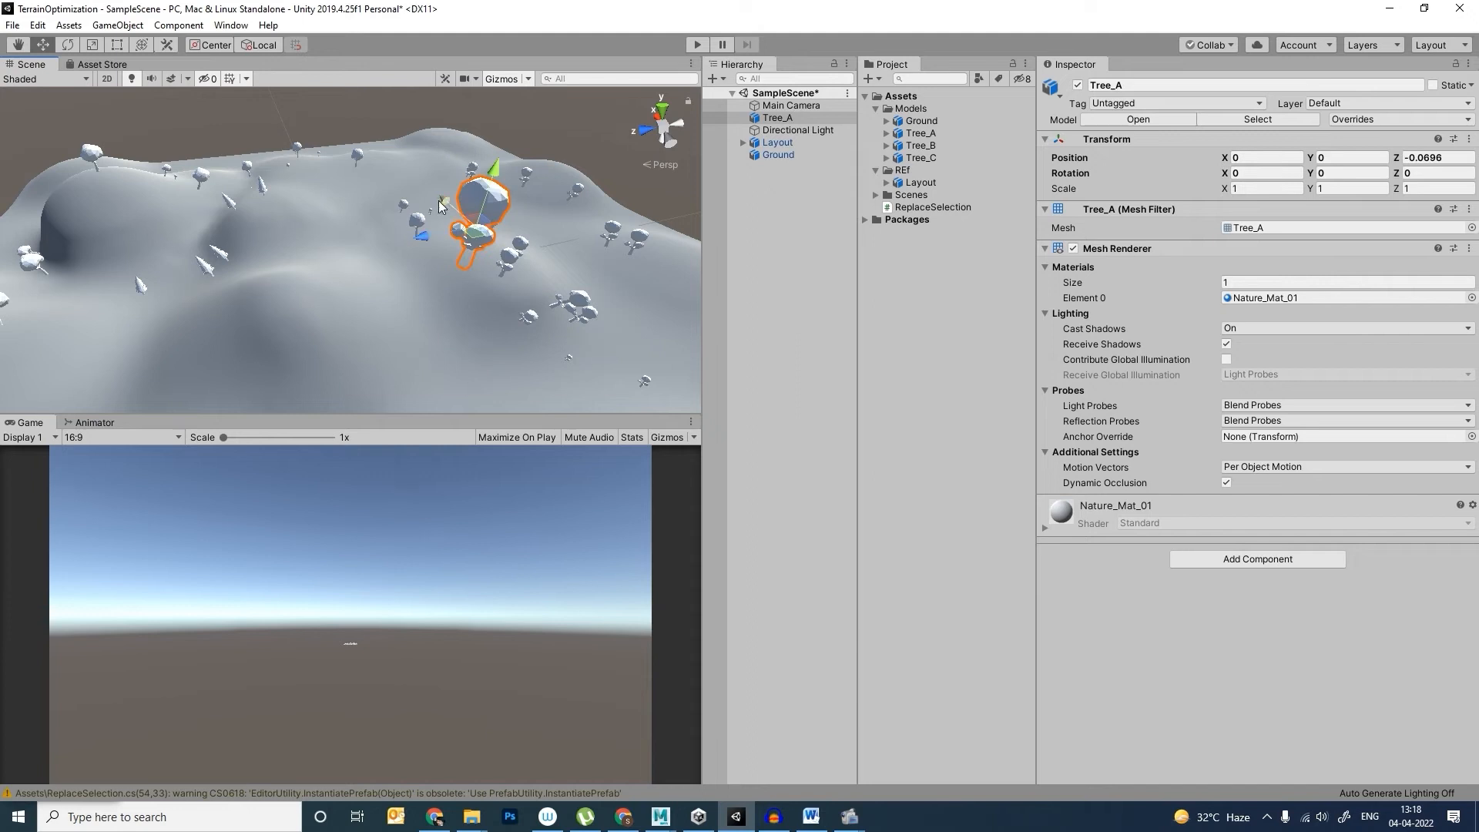
pyautogui.moveTo(439, 203)
pyautogui.mouseDown()
pyautogui.moveTo(405, 199)
pyautogui.moveTo(440, 136)
pyautogui.moveTo(427, 202)
pyautogui.moveTo(433, 175)
pyautogui.mouseUp()
pyautogui.press('f')
pyautogui.keyDown('alt'); pyautogui.moveTo(441, 246); pyautogui.dragTo(224, 291); pyautogui.keyUp('alt')
pyautogui.moveTo(322, 241); pyautogui.dragTo(449, 249)
pyautogui.hotkey('ctrl', 'z')
pyautogui.hotkey('ctrl', 'z')
pyautogui.hotkey('ctrl', 'z')
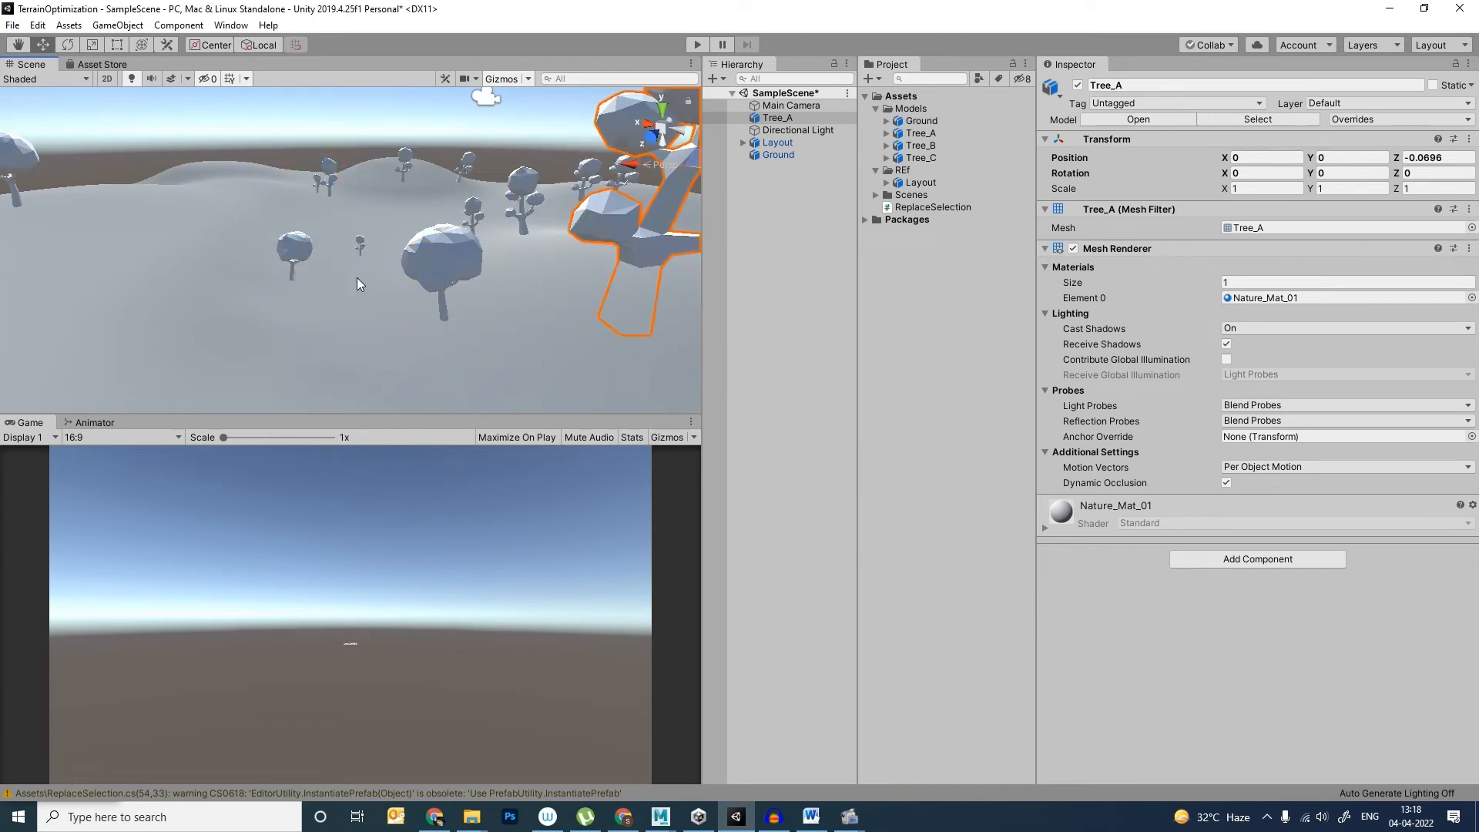
# Step: Undo the move of Tree_A and its placement in the scene
pyautogui.keyDown('alt'); pyautogui.scroll(-10, 357, 285); pyautogui.keyUp('alt')
pyautogui.keyDown('alt'); pyautogui.moveTo(357, 285); pyautogui.dragTo(539, 331); pyautogui.keyUp('alt')
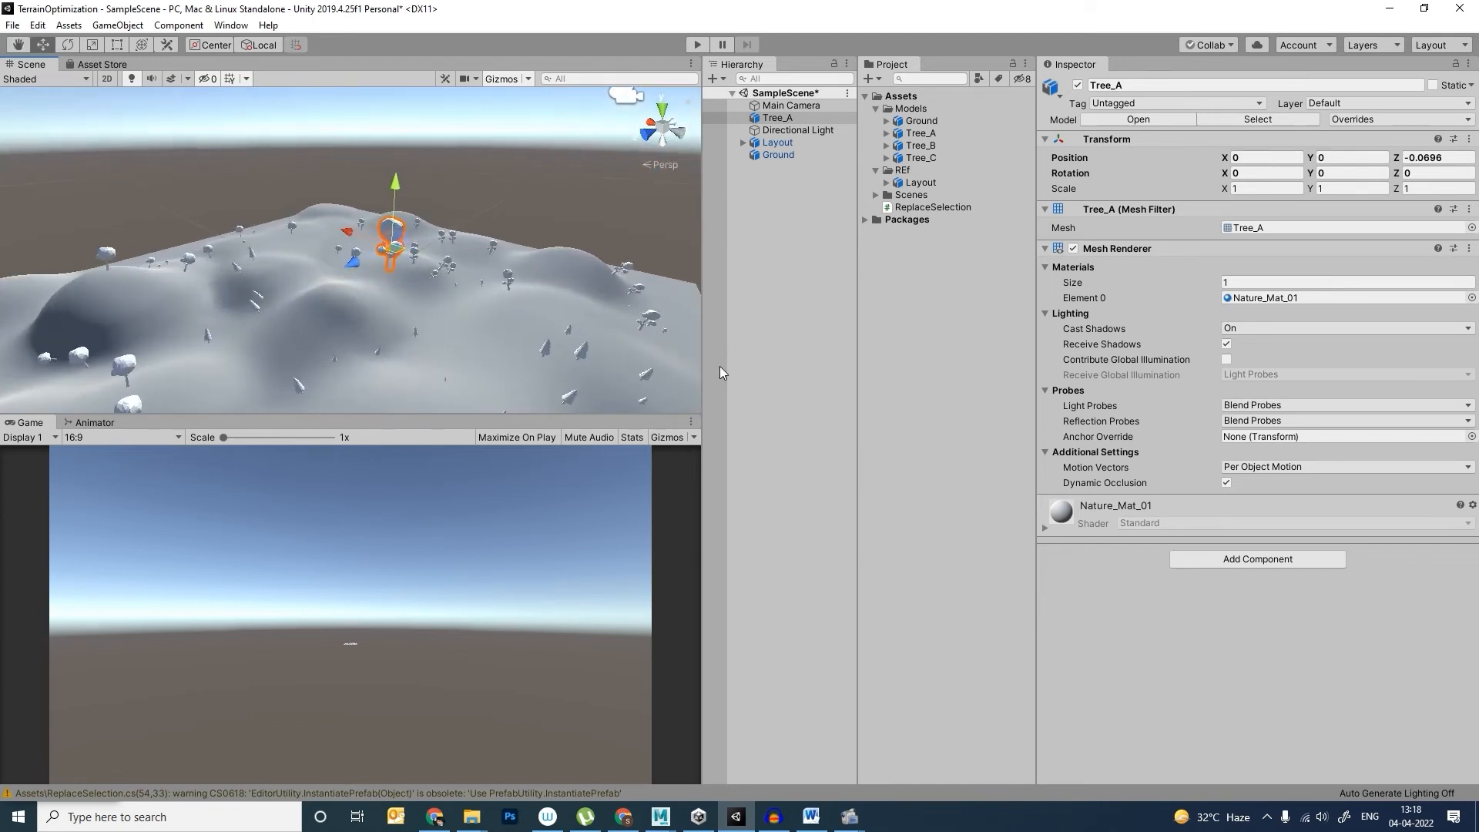
pyautogui.hotkey('ctrl', 'z')
pyautogui.hotkey('ctrl', 'z')
pyautogui.hotkey('ctrl', 'y')
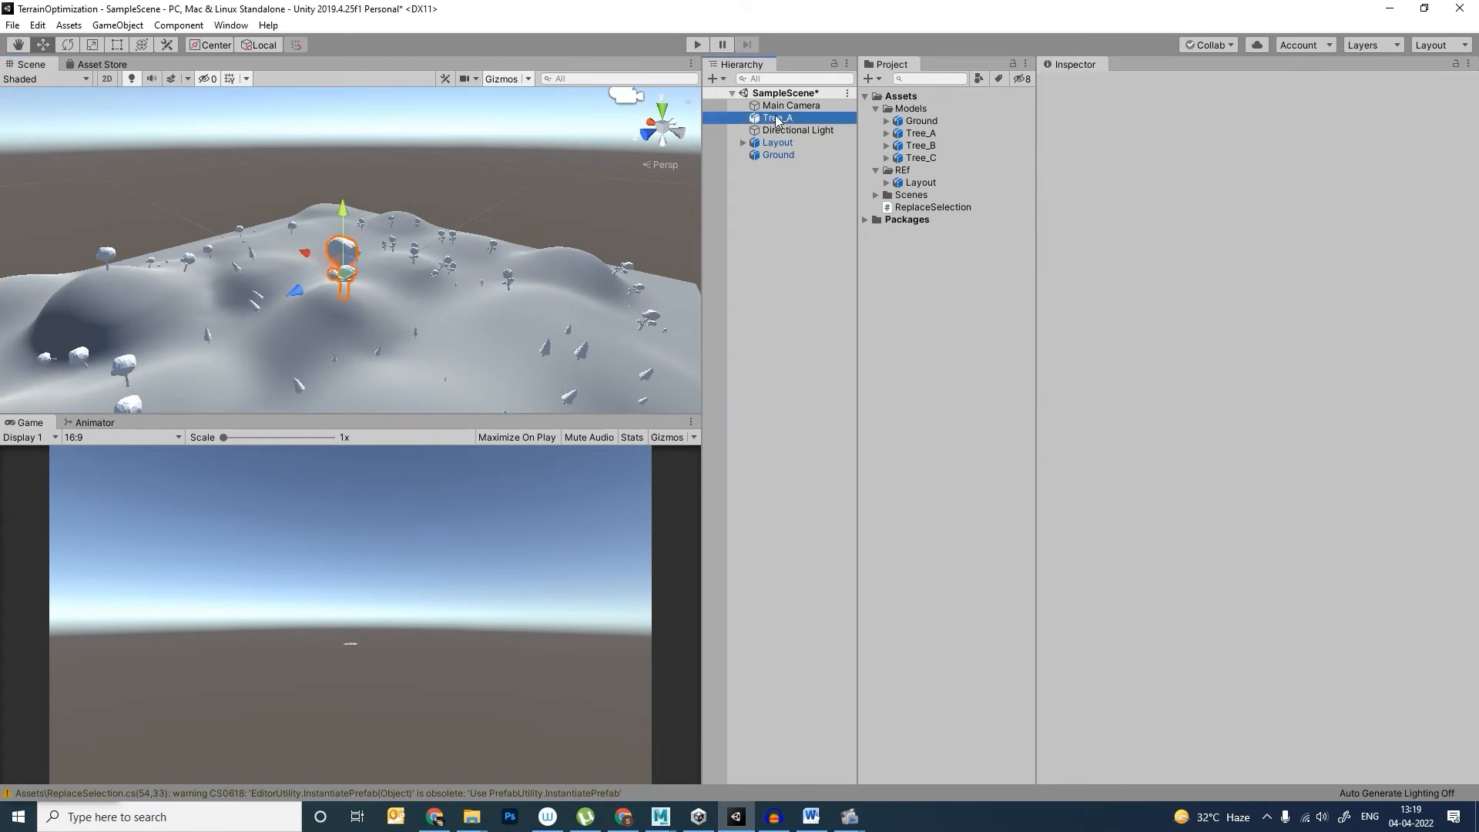
pyautogui.hotkey('ctrl', 'z')
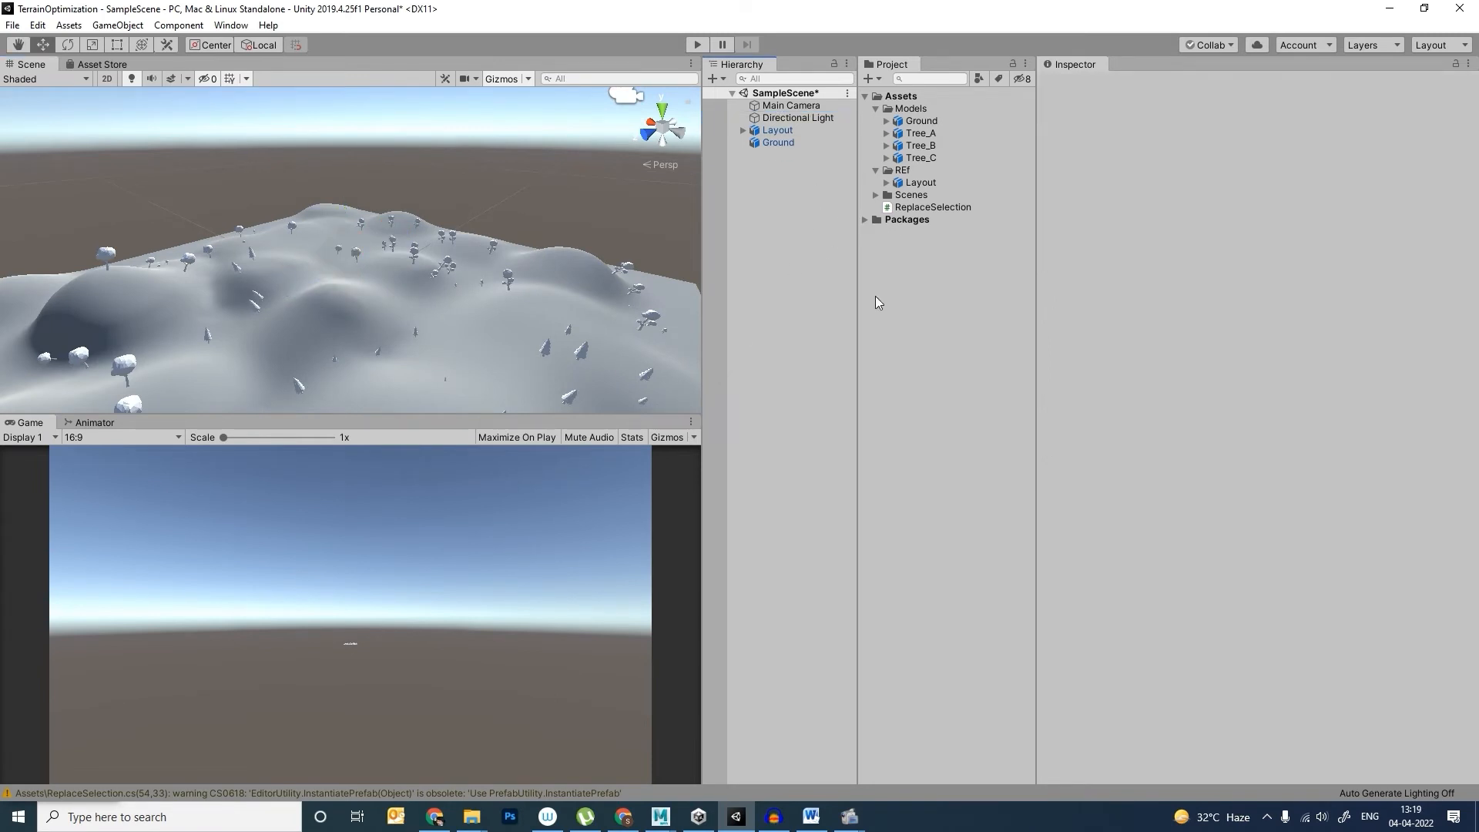
# Step: Review the individual models and add Tree_A from the Models folder to the scene, framing it in the view
pyautogui.click(911, 122)
pyautogui.click(917, 133)
pyautogui.click(918, 145)
pyautogui.click(920, 157)
pyautogui.click(924, 134)
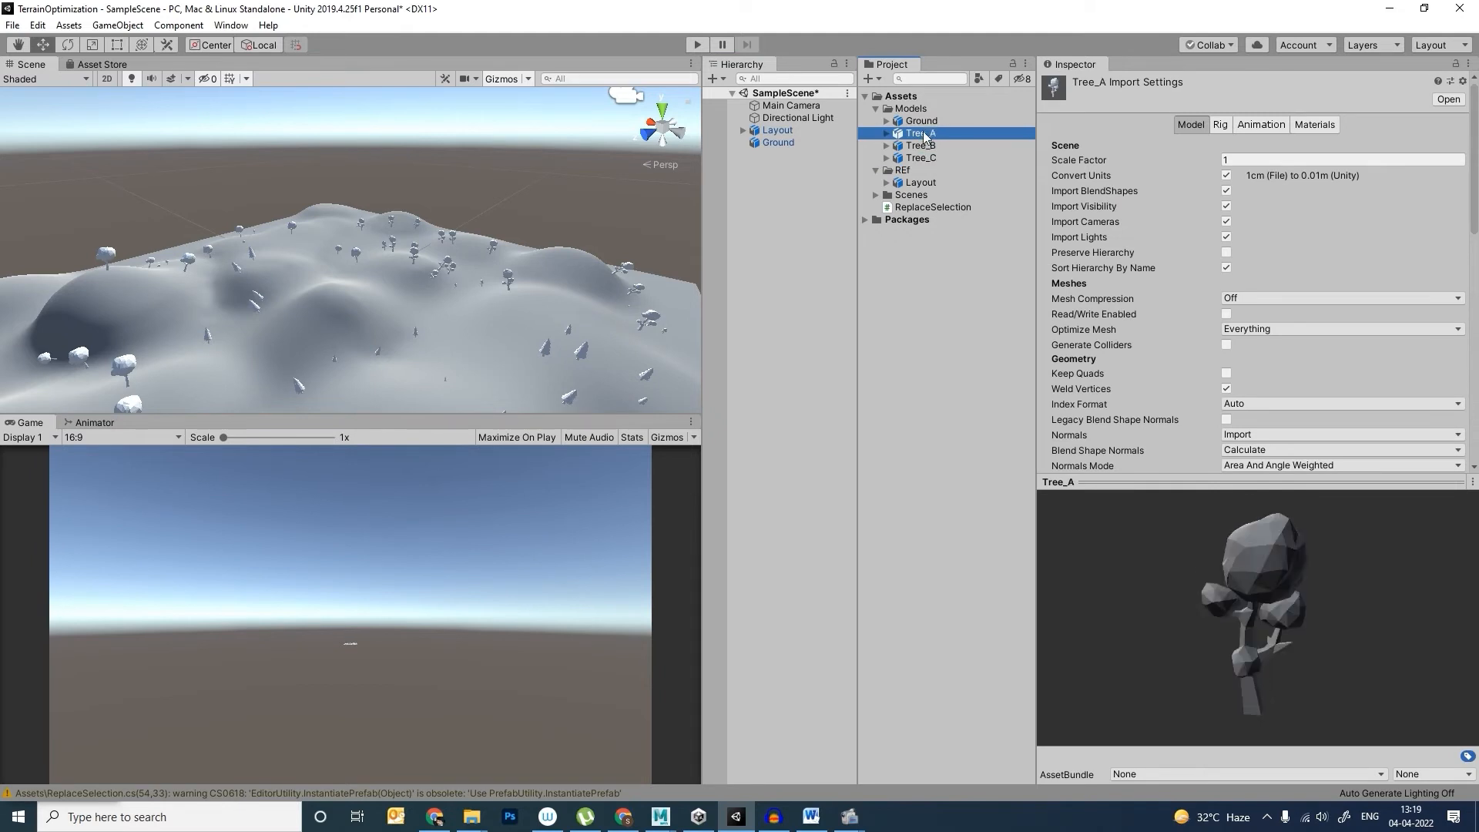
pyautogui.moveTo(923, 135); pyautogui.dragTo(774, 208)
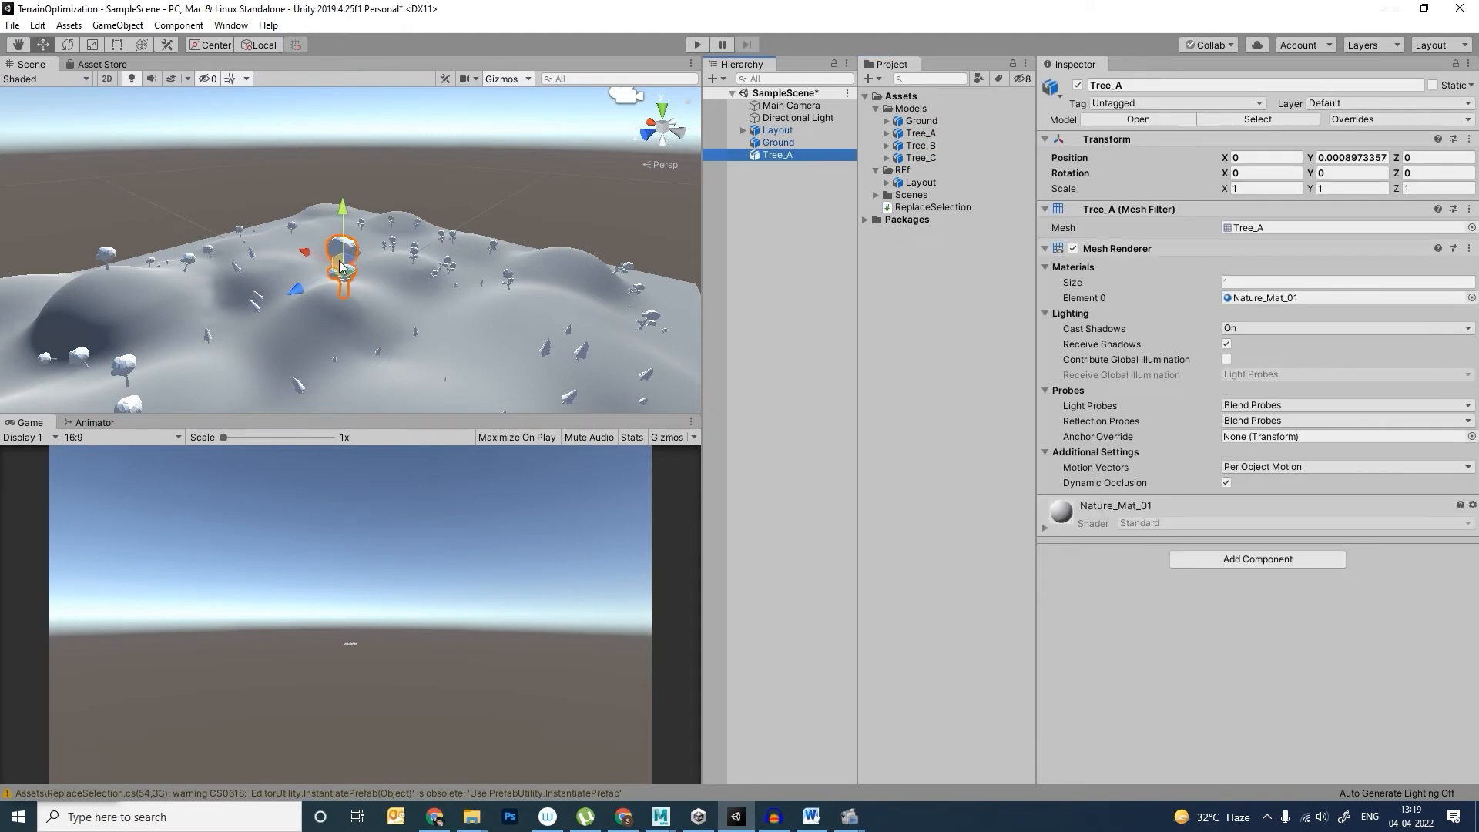
pyautogui.press('f')
# Step: Create a folder named Prefab in the project's Assets
pyautogui.click(876, 80)
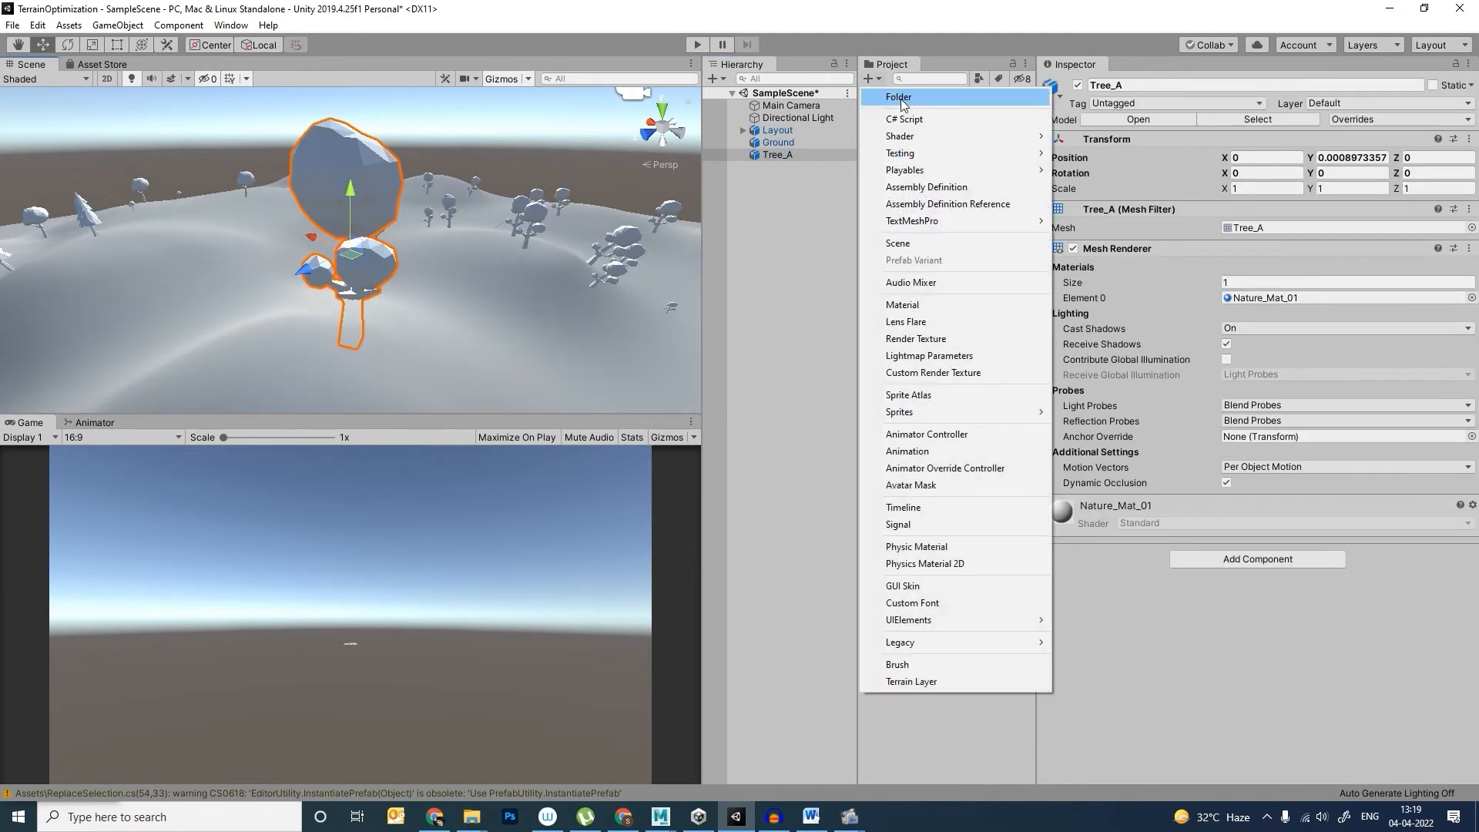
pyautogui.click(916, 98)
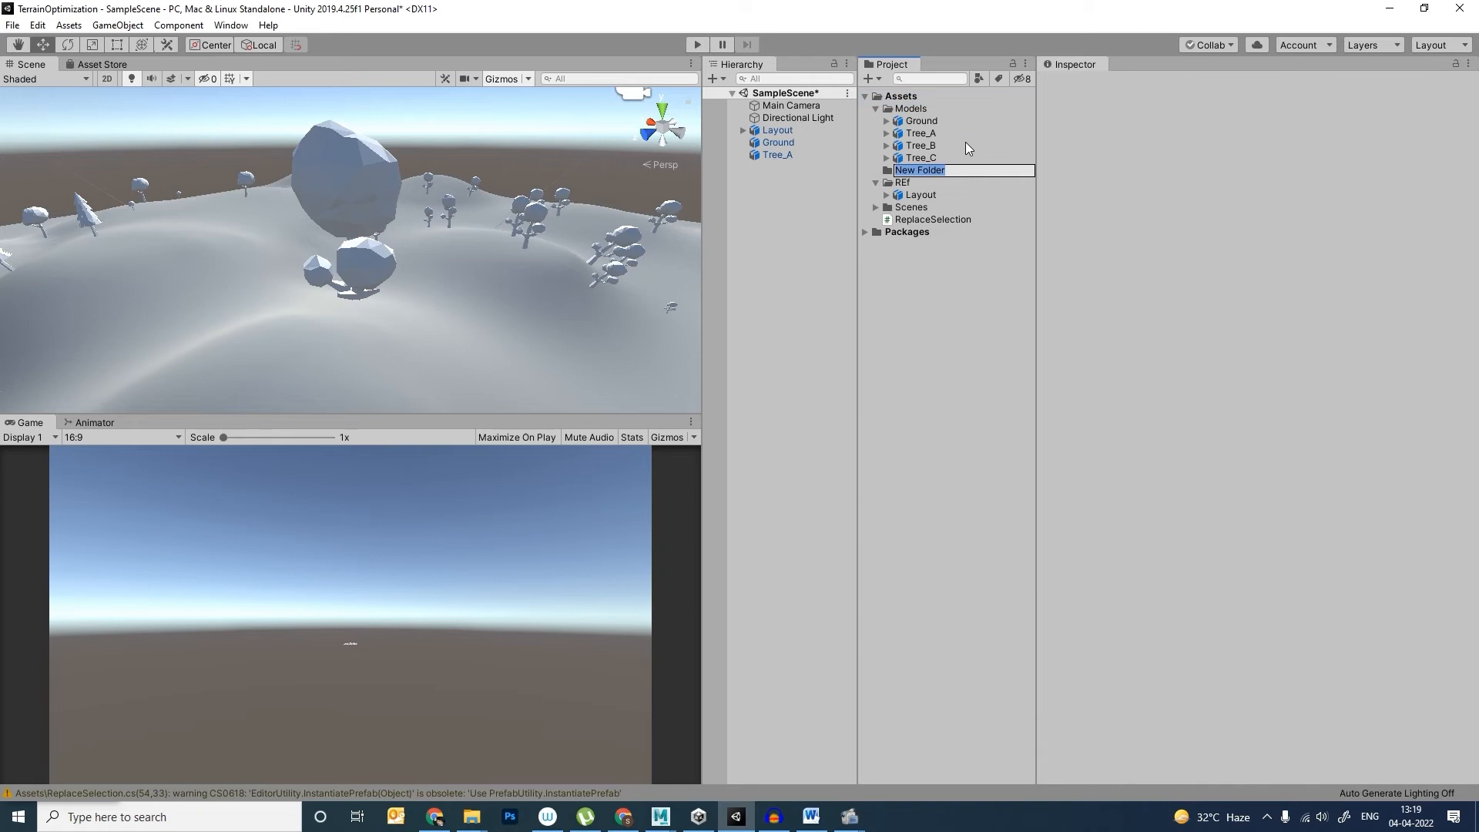
pyautogui.write('Prefab')
pyautogui.press('Return')
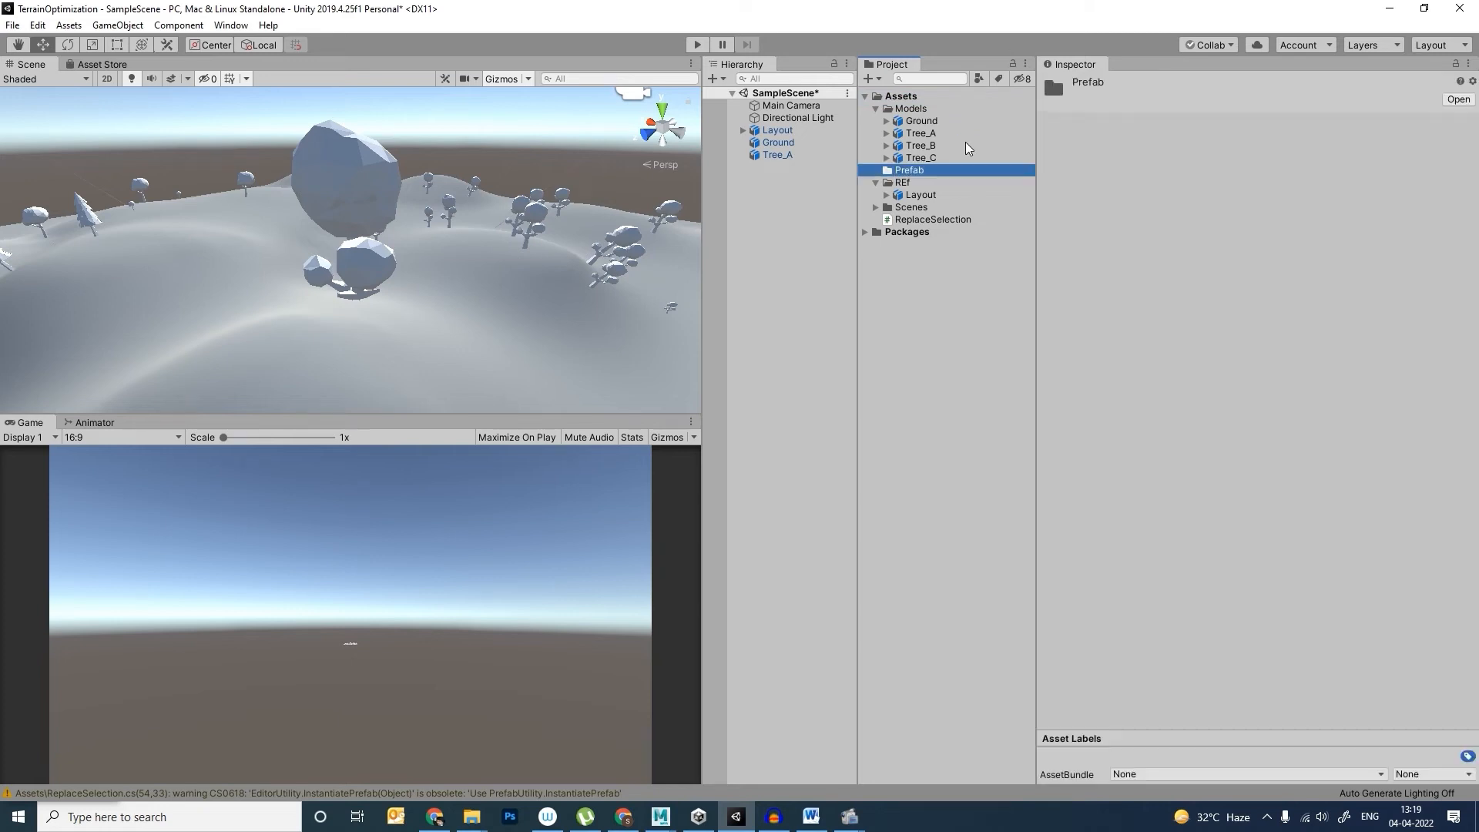
# Step: Set the Y position of Tree_A in the scene to 0
pyautogui.click(778, 155)
pyautogui.click(1345, 158)
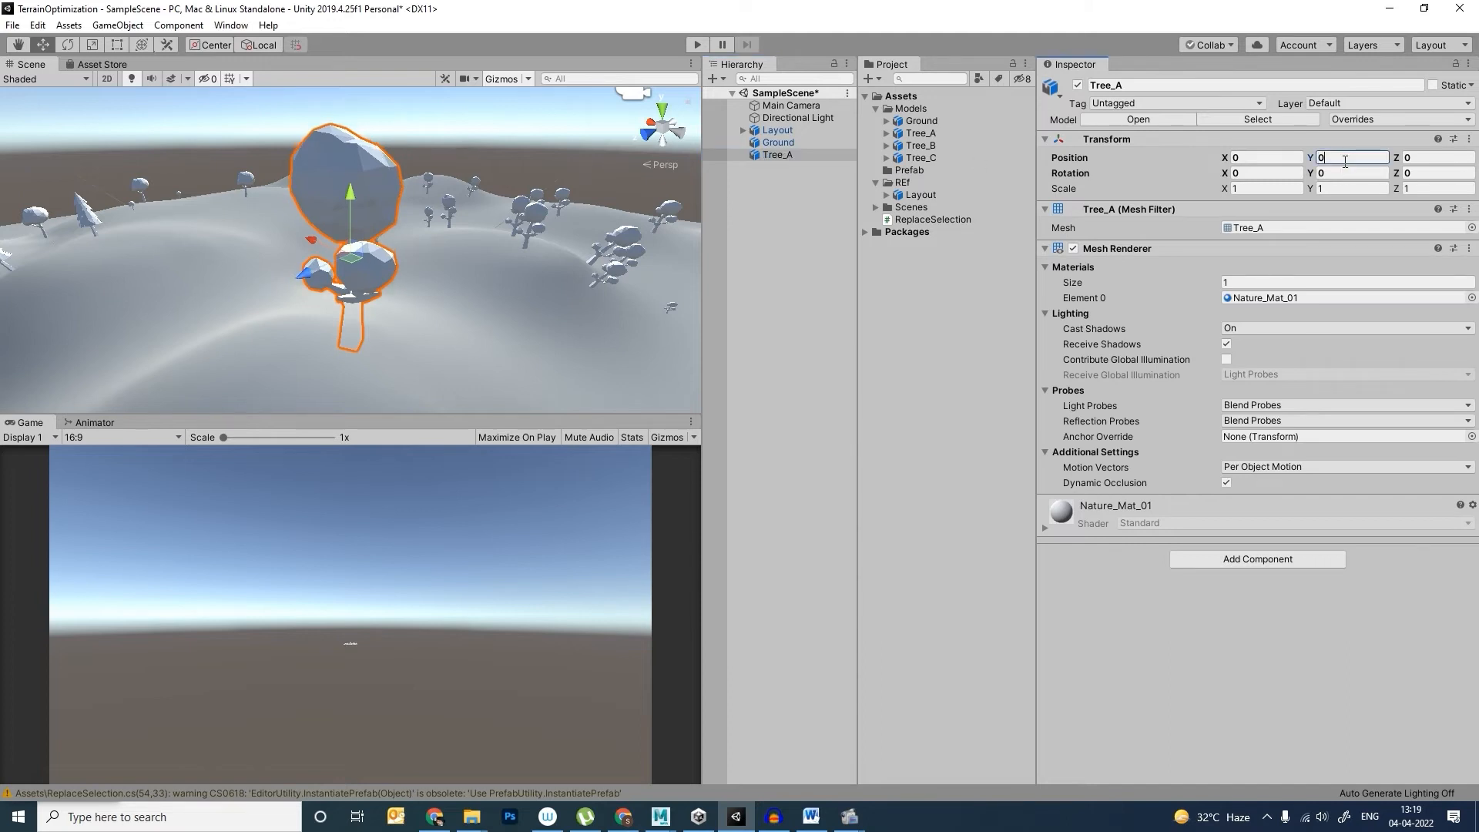
# Step: Create prefabs of Tree_A, Tree_B and Tree_C from the scene objects in the Prefab folder
pyautogui.click(780, 168)
pyautogui.moveTo(774, 156)
pyautogui.mouseDown()
pyautogui.moveTo(913, 176)
pyautogui.moveTo(780, 165)
pyautogui.moveTo(910, 176)
pyautogui.moveTo(778, 179)
pyautogui.mouseUp()
pyautogui.press('Return')
pyautogui.press('Return')
pyautogui.moveTo(778, 178); pyautogui.dragTo(911, 176)
pyautogui.press('Return')
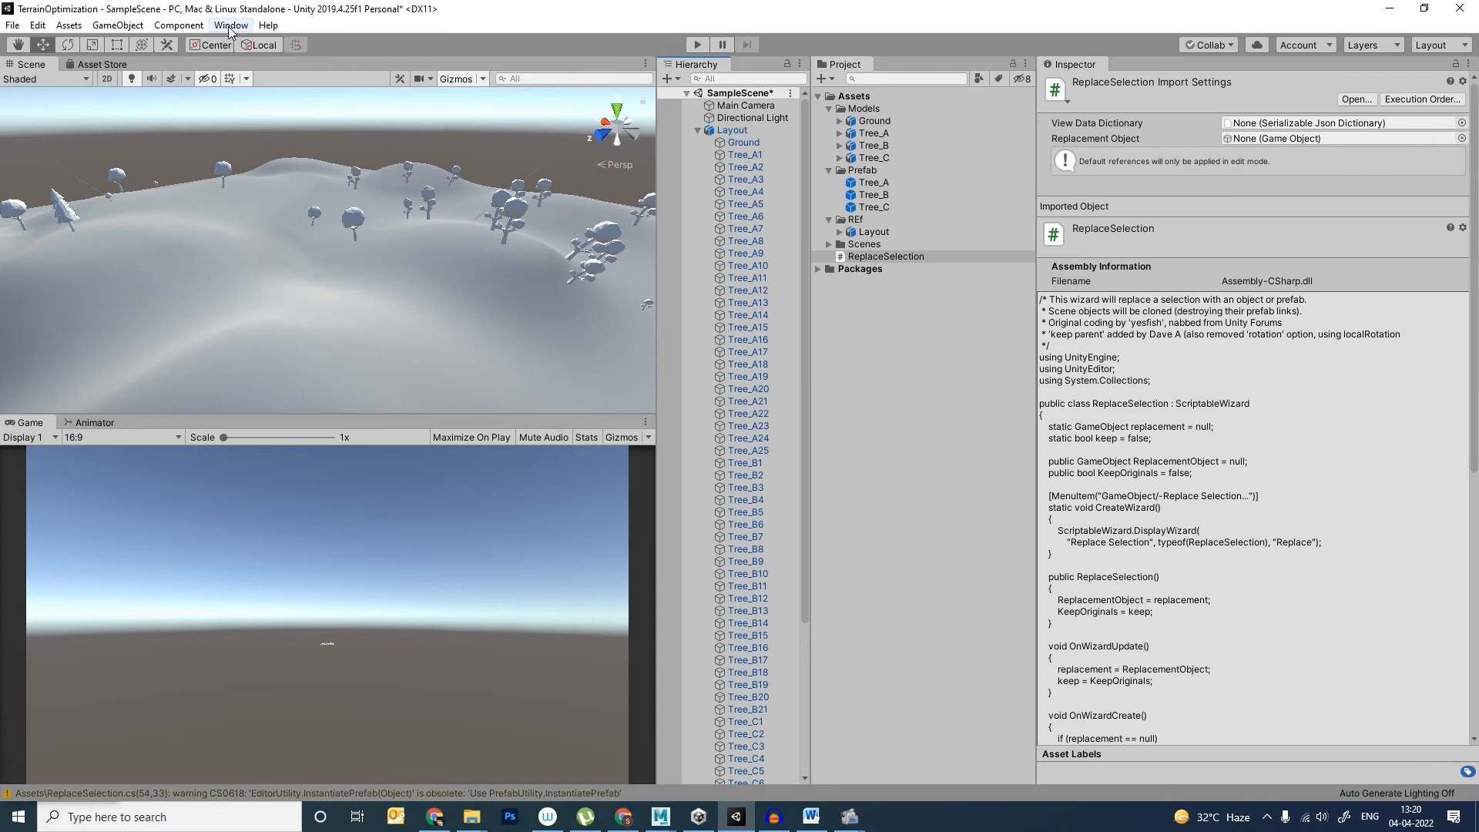
# Step: Create a folder named Editor in Assets and move the ReplaceSelection script into it
pyautogui.click(231, 25)
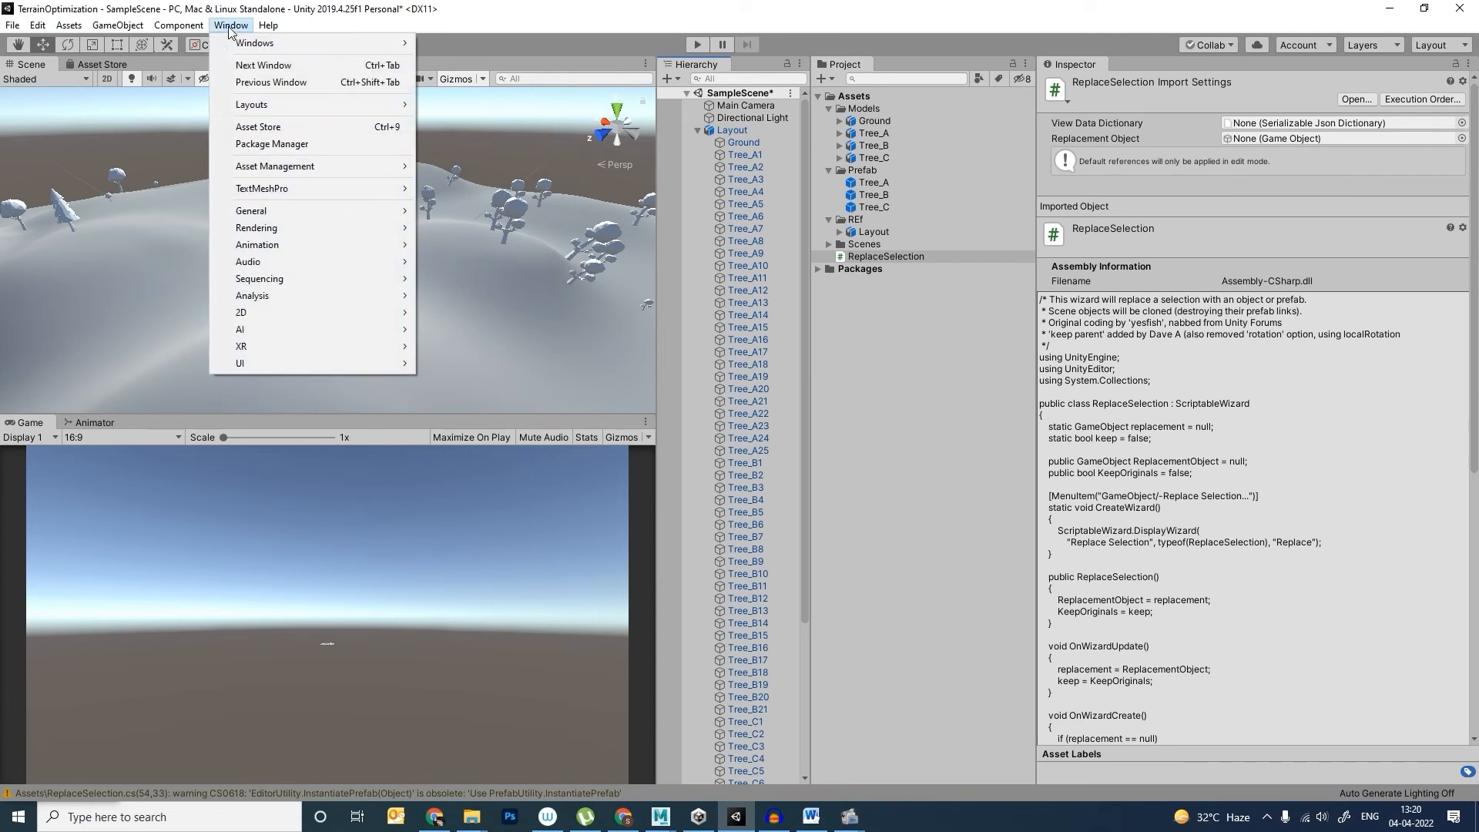
pyautogui.click(889, 344)
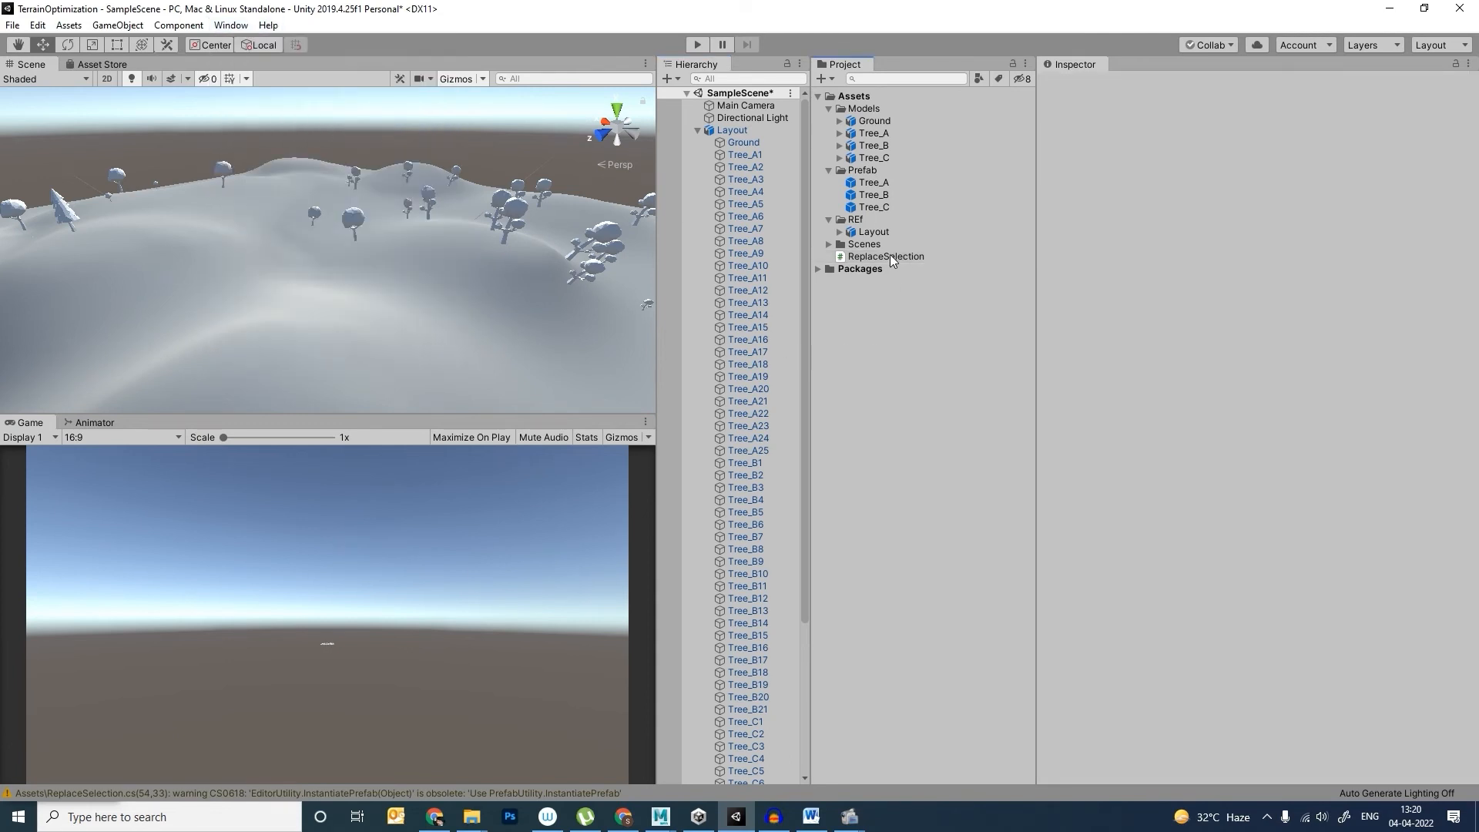
pyautogui.click(887, 255)
pyautogui.rightClick(886, 334)
pyautogui.moveTo(962, 343)
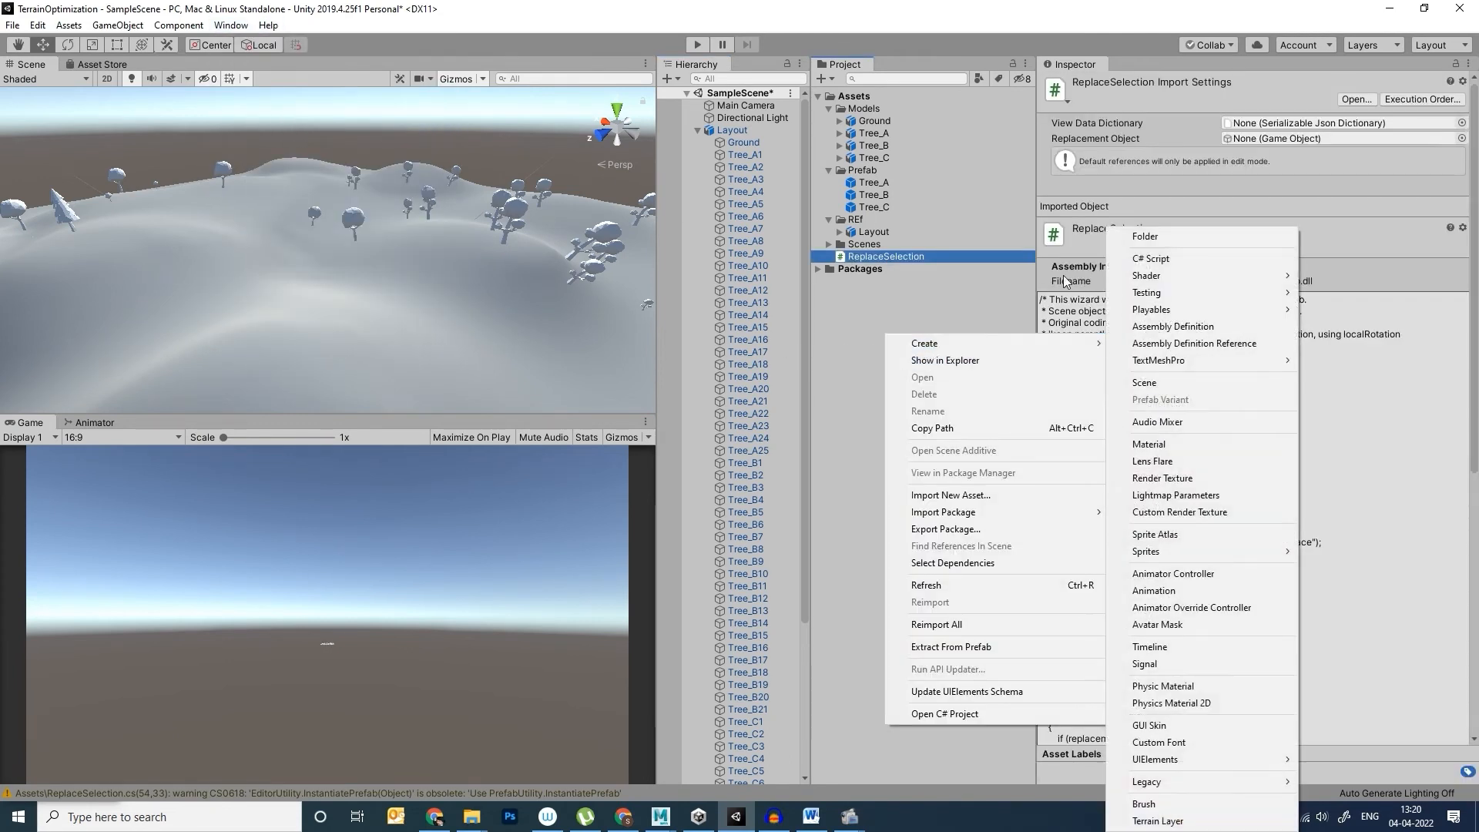
pyautogui.click(1149, 238)
pyautogui.write('E')
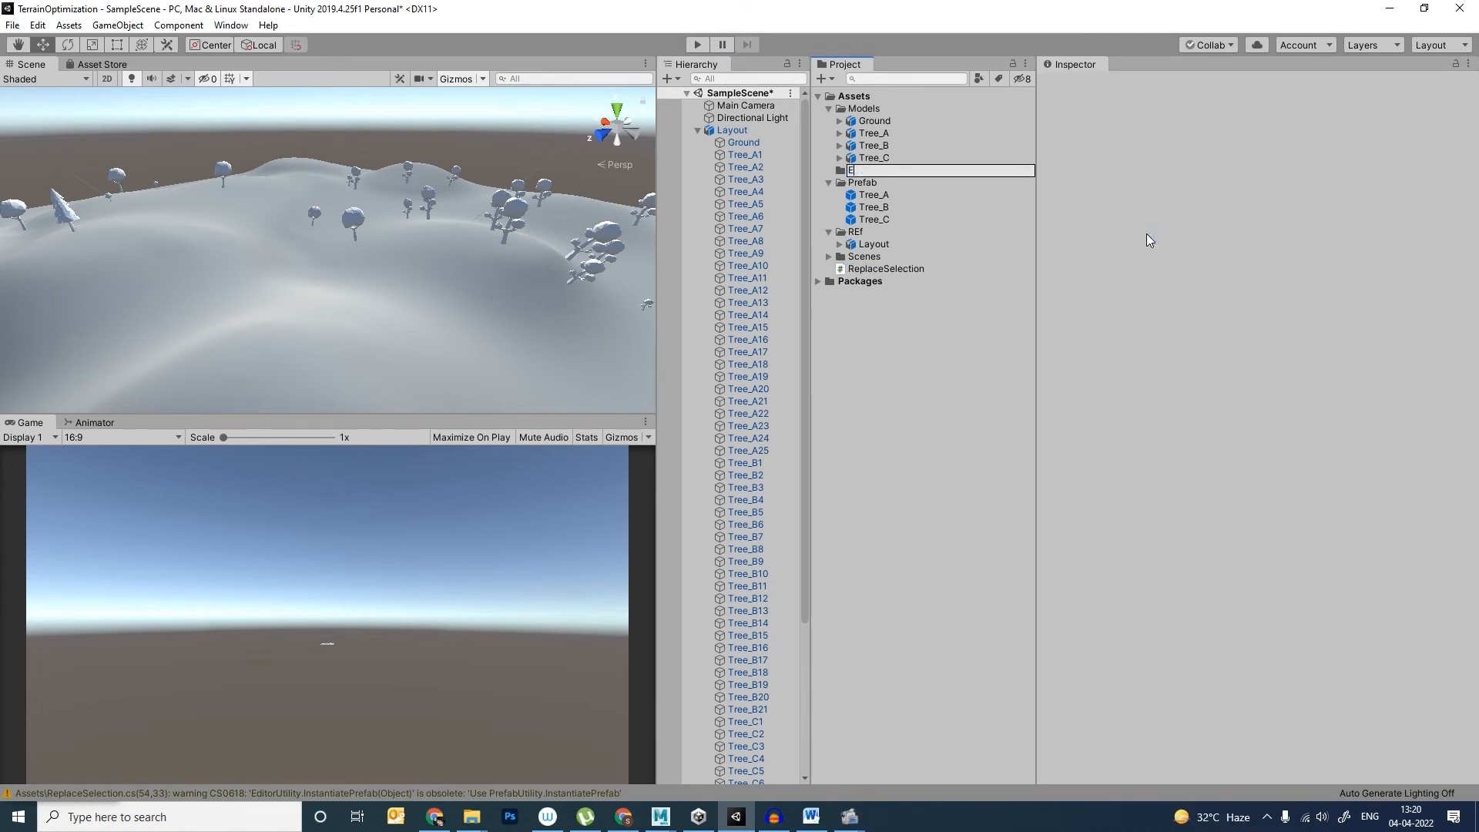
pyautogui.write('ditor')
pyautogui.press('Return')
pyautogui.click(901, 271)
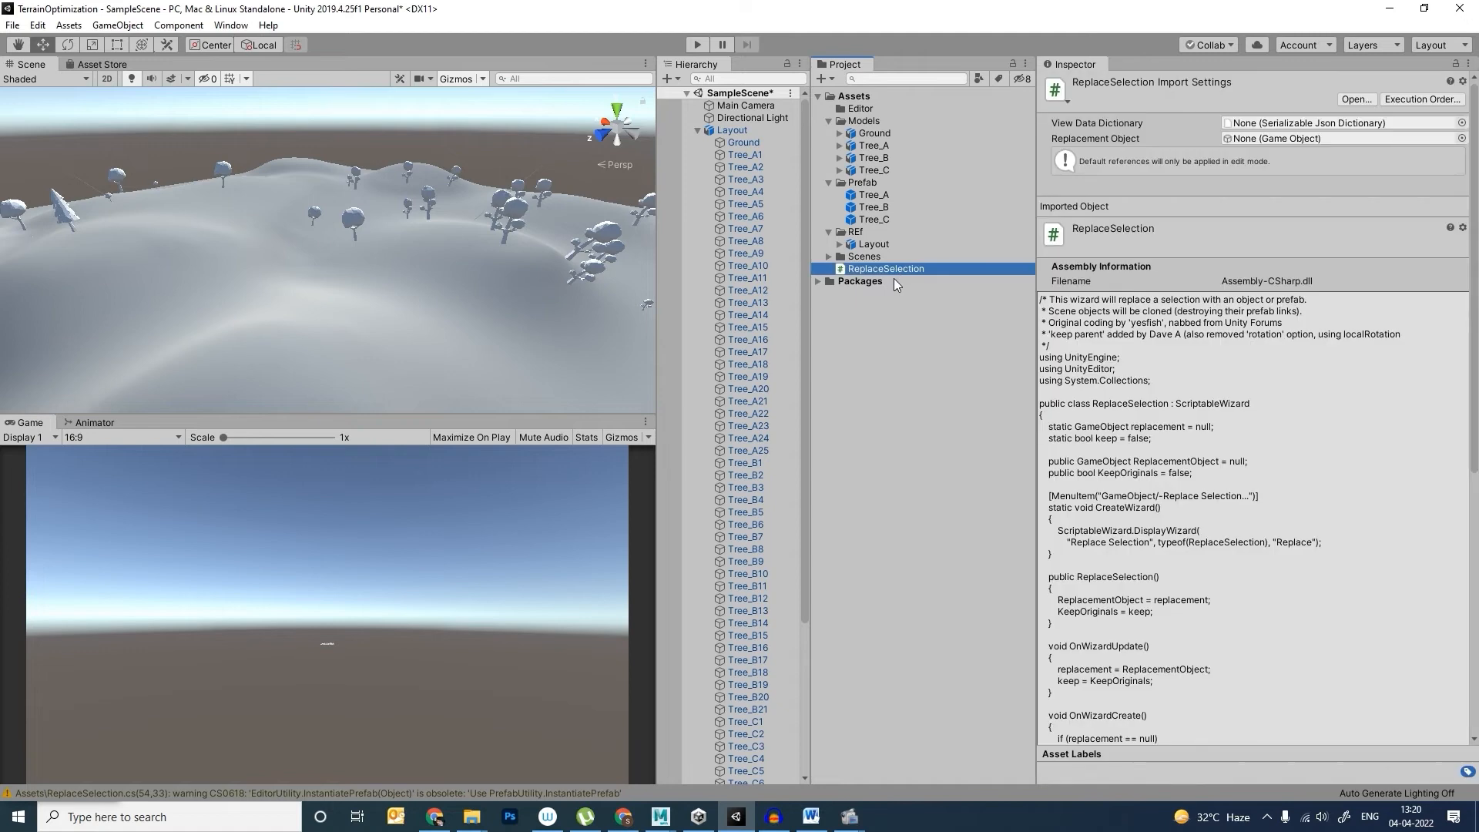
pyautogui.moveTo(884, 113); pyautogui.dragTo(878, 109)
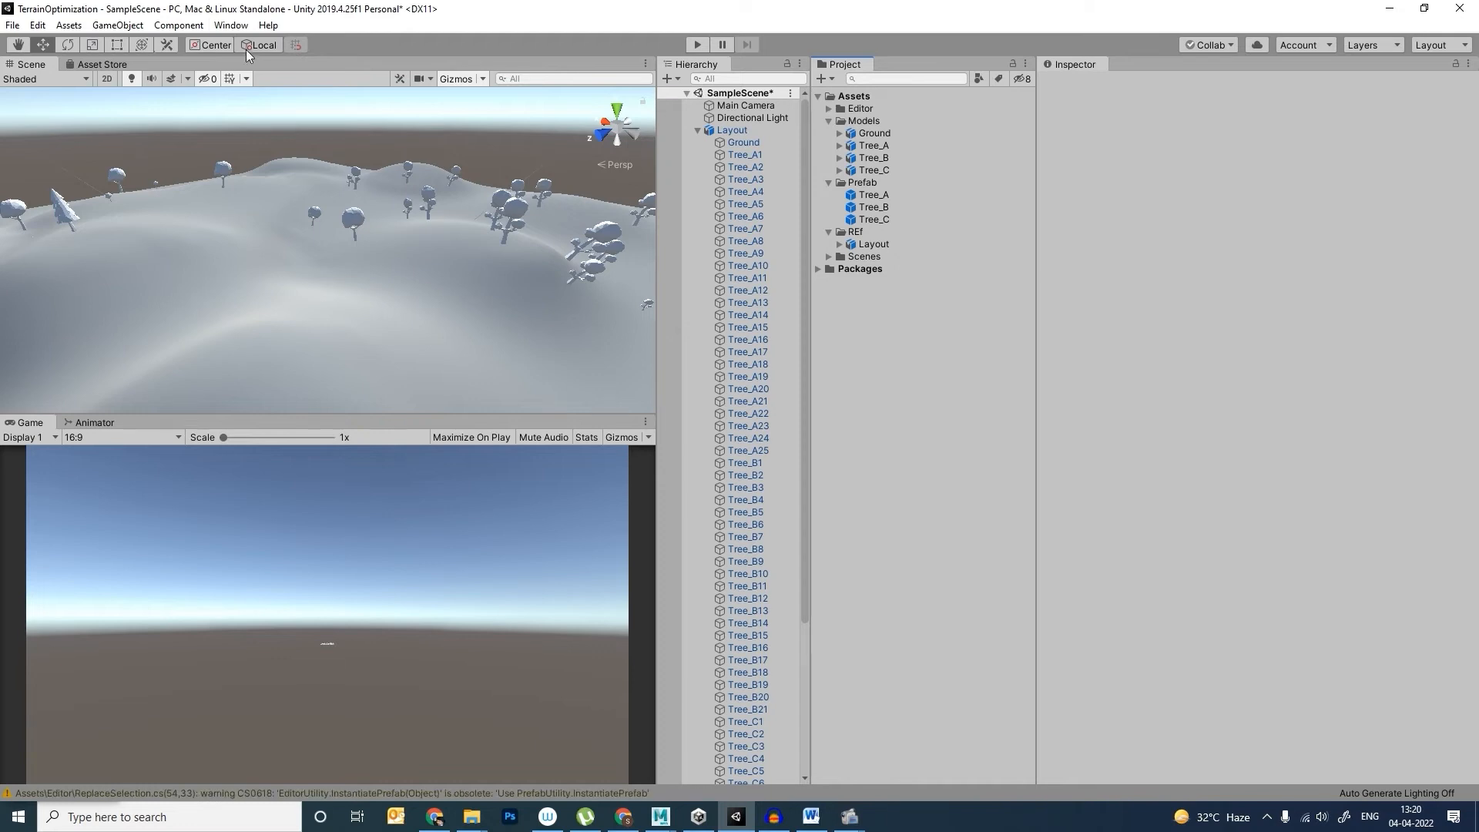
# Step: Open the Replace Selection wizard
pyautogui.click(235, 26)
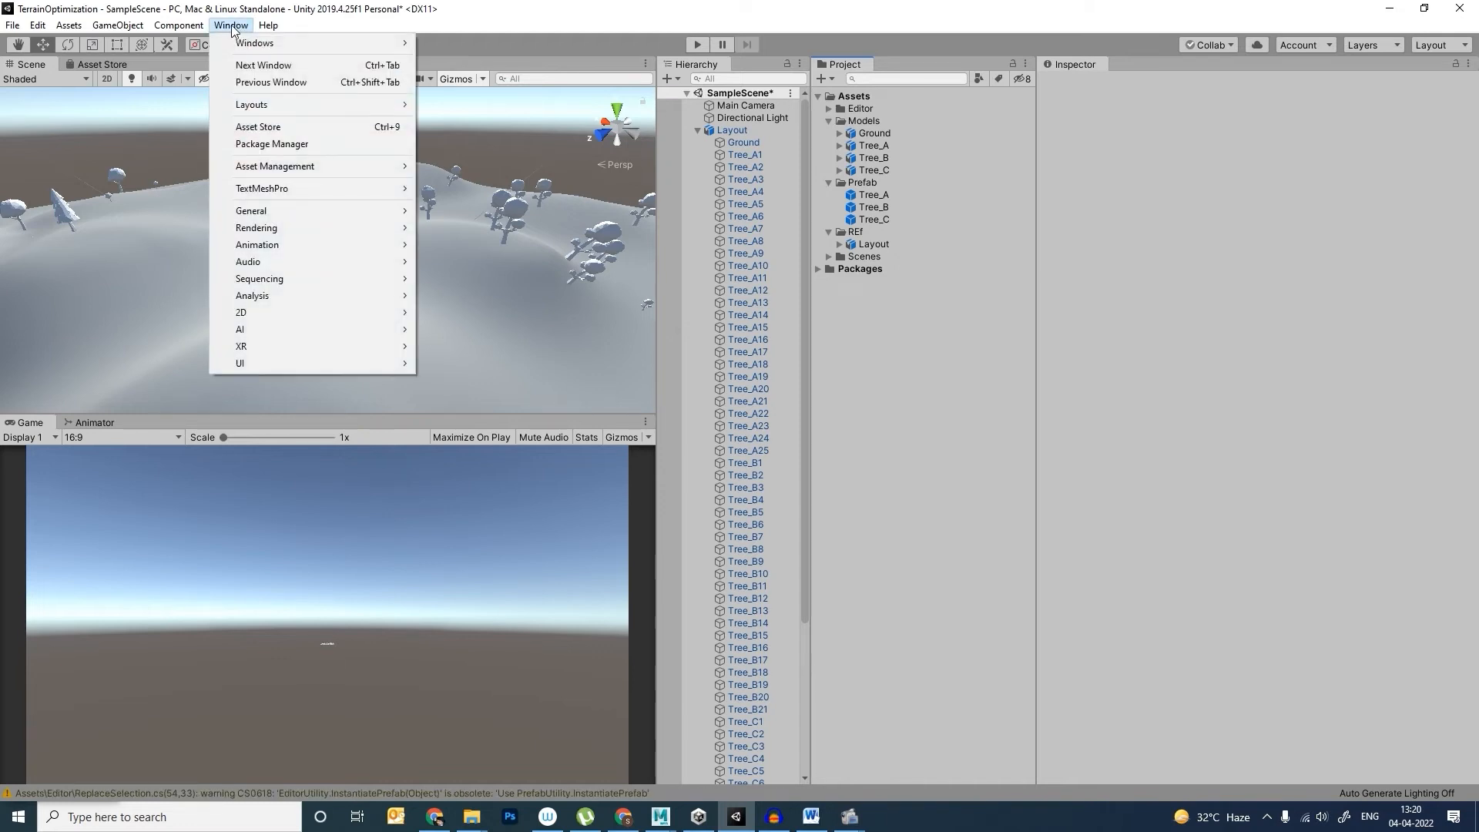
pyautogui.moveTo(141, 29)
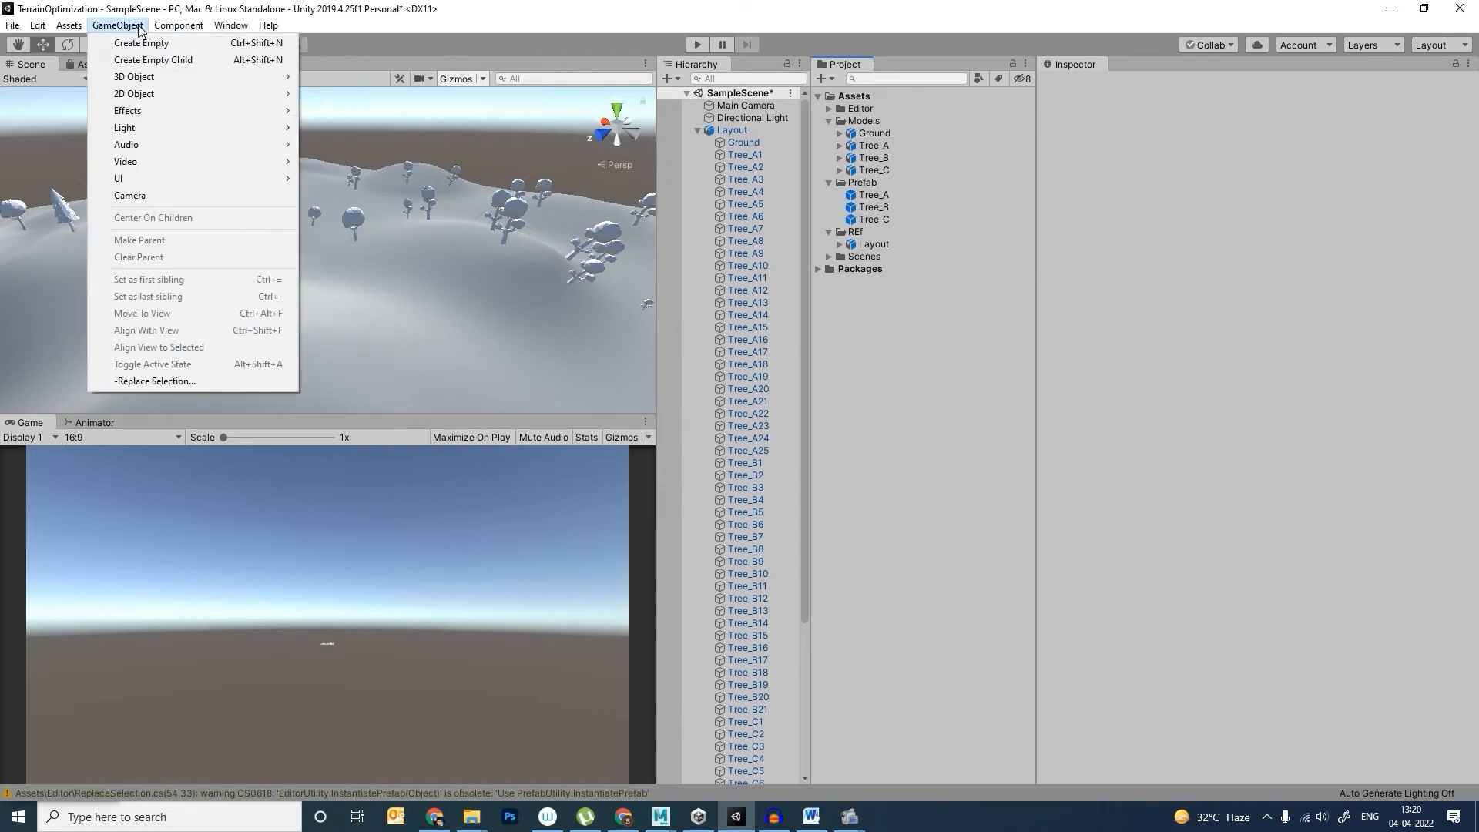
pyautogui.click(151, 381)
pyautogui.moveTo(245, 186); pyautogui.dragTo(264, 182)
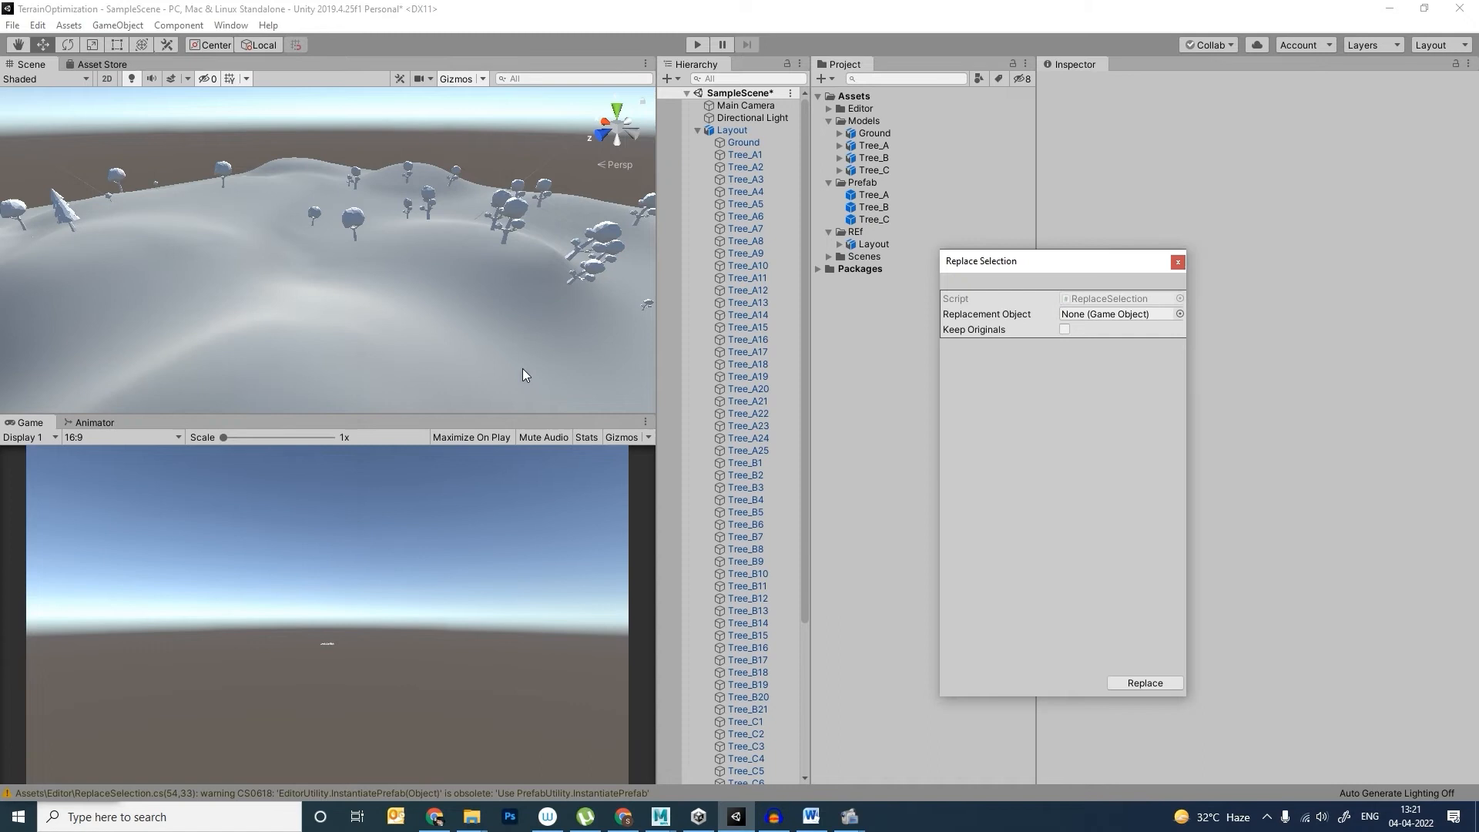
# Step: Run Replace Selection on Tree_A1 through Tree_A25 in Layout, using the Tree_A prefab as the replacement object
pyautogui.press('s')
pyautogui.moveTo(522, 368); pyautogui.dragTo(485, 308, button='right')
pyautogui.click(744, 156)
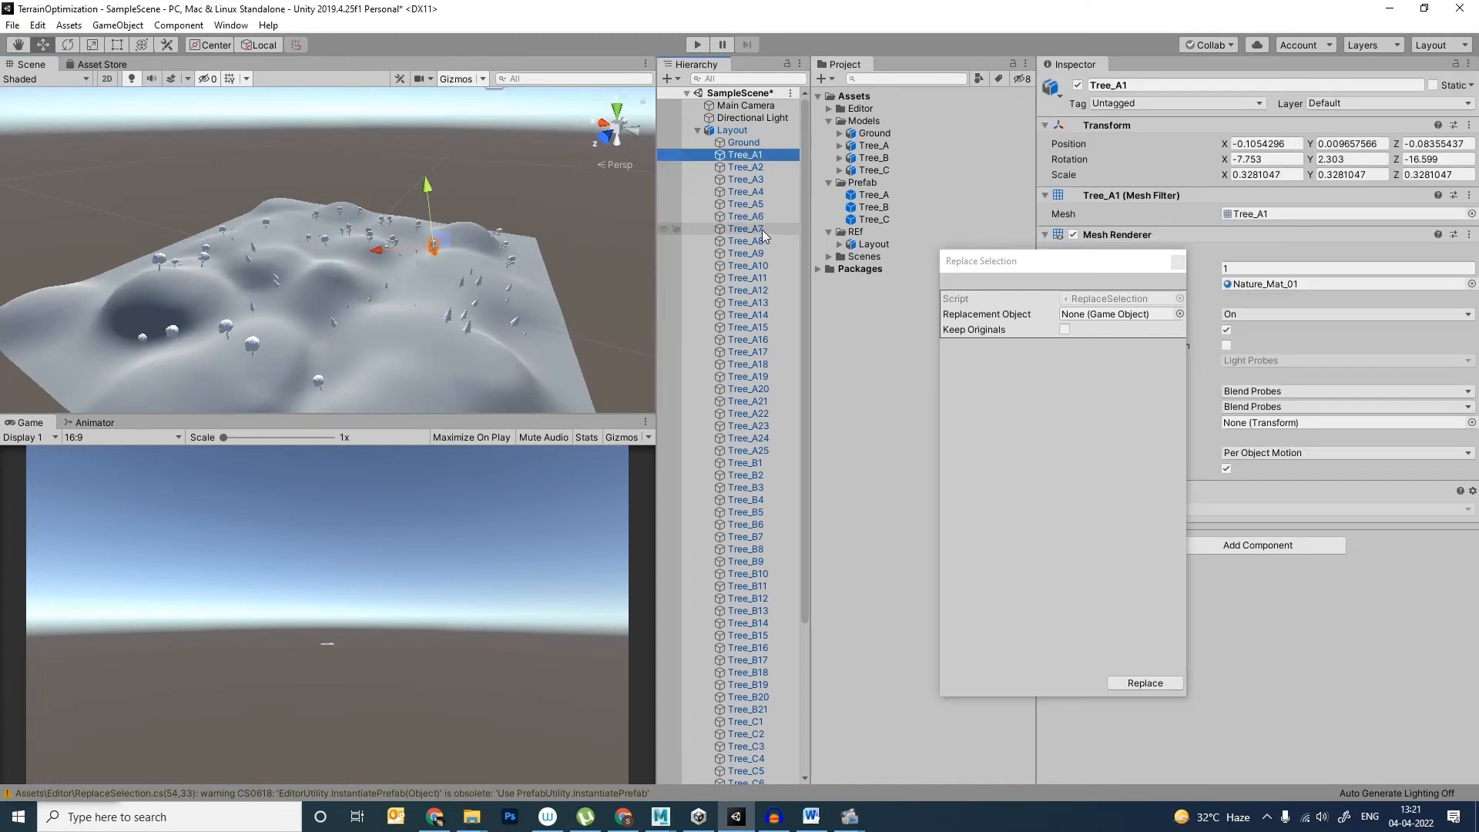
pyautogui.keyDown('shift'); pyautogui.click(763, 442); pyautogui.keyUp('shift')
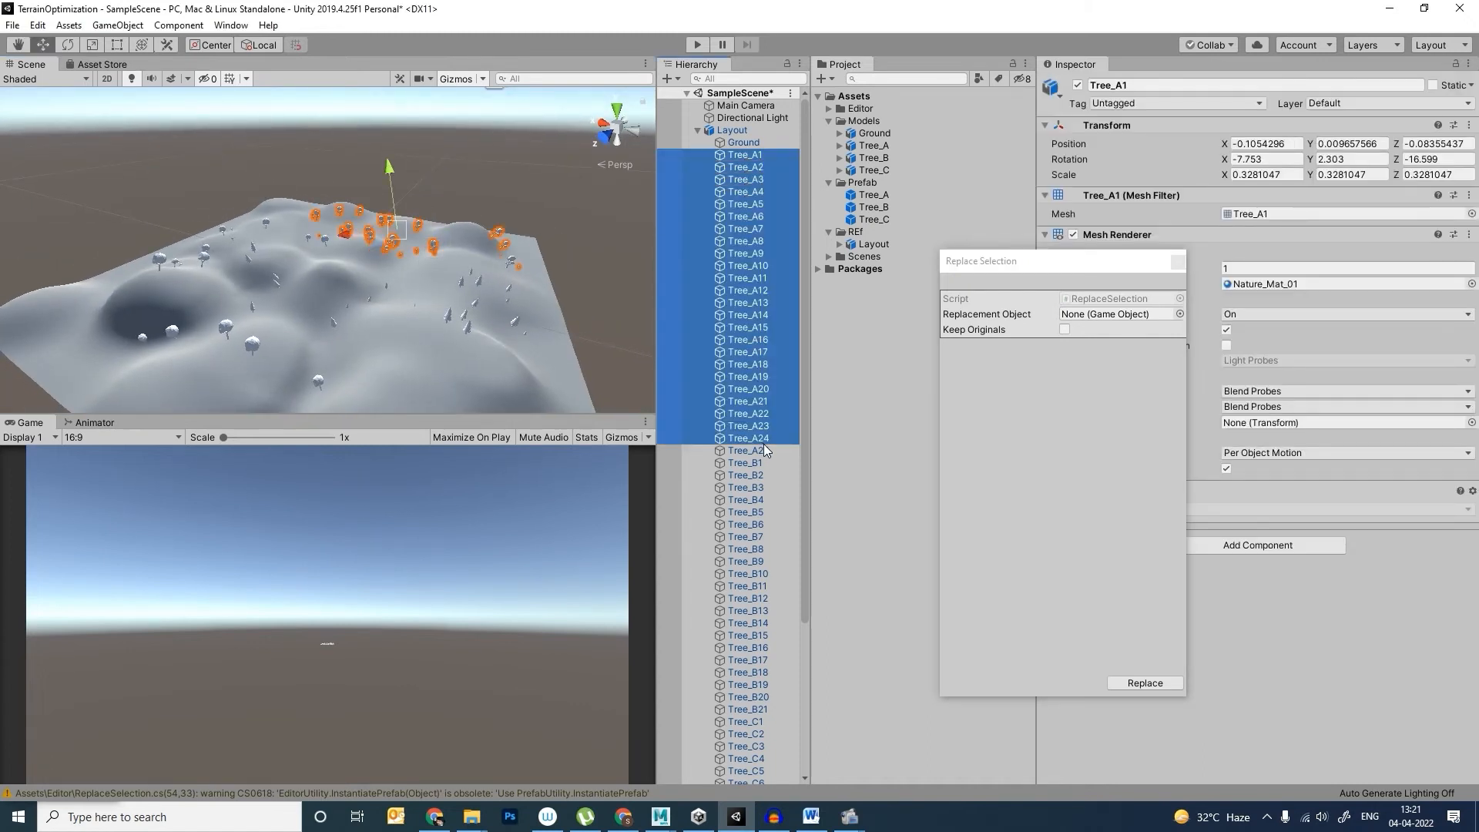
pyautogui.keyDown('shift'); pyautogui.click(764, 450); pyautogui.keyUp('shift')
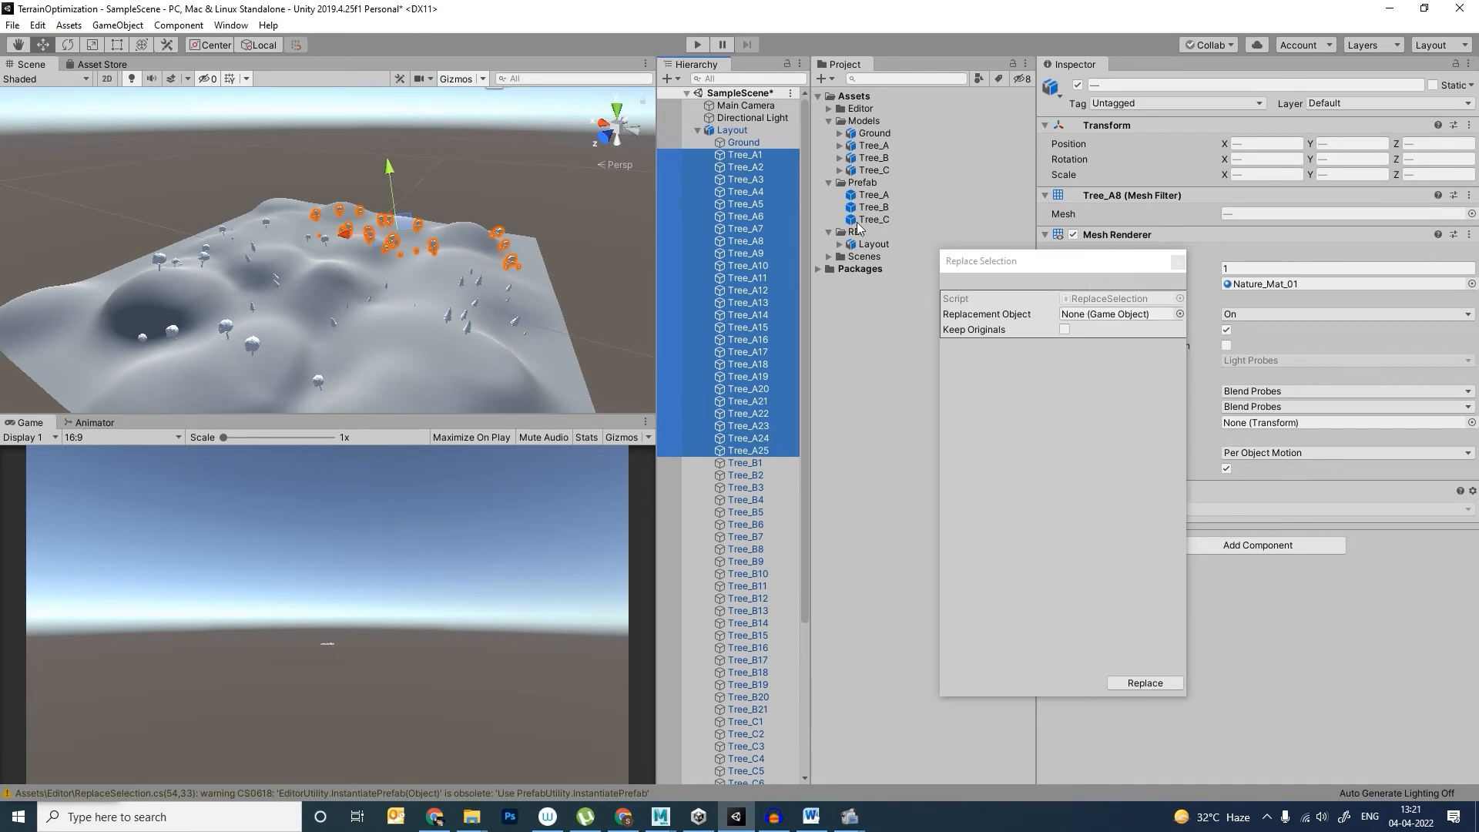
pyautogui.moveTo(875, 199); pyautogui.dragTo(1094, 320)
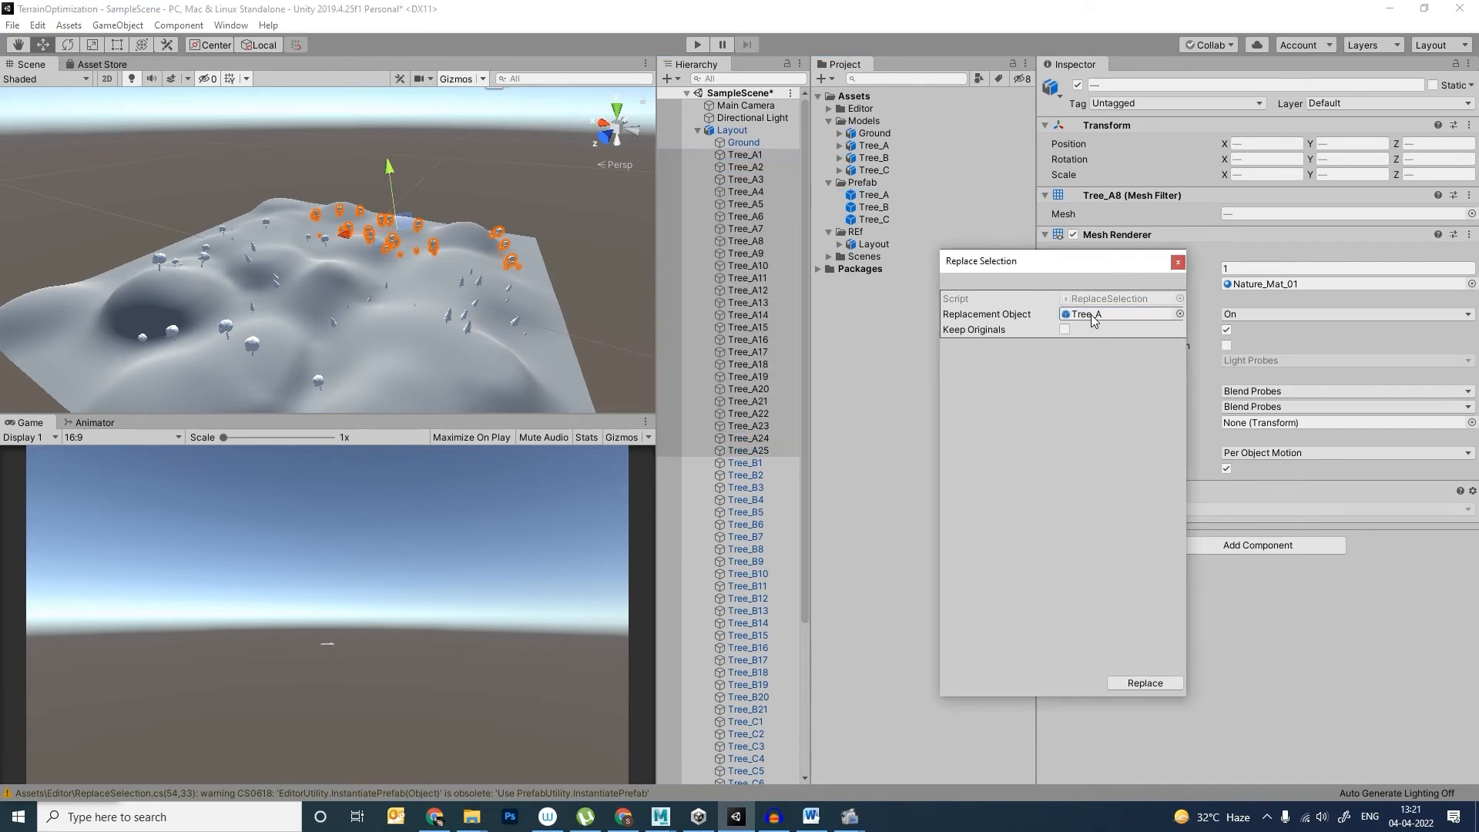
pyautogui.click(1160, 687)
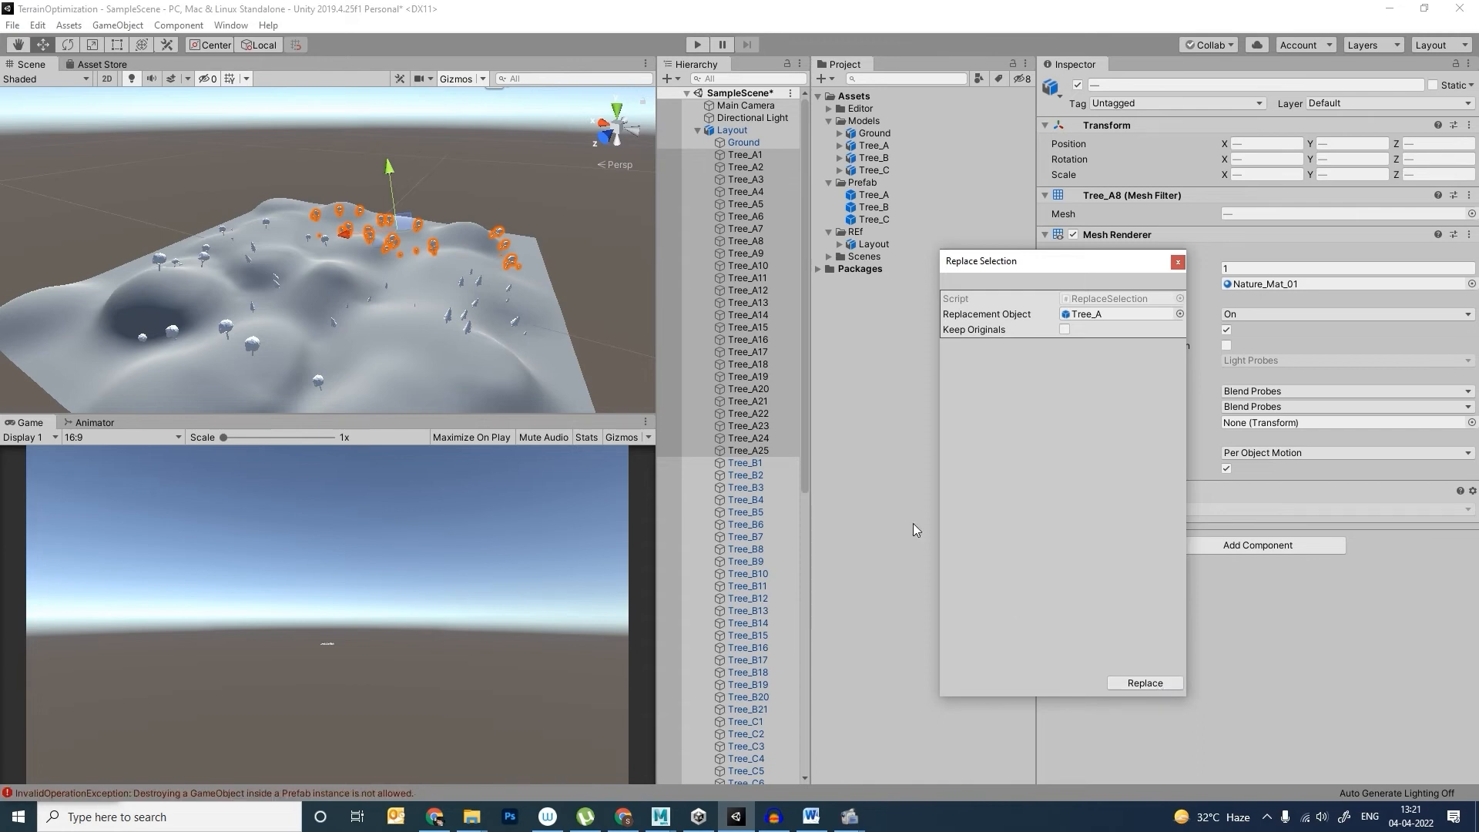
# Step: Examine the new Tree_A prefab instances under Layout, framing several of them in the scene to check their placement
pyautogui.click(832, 339)
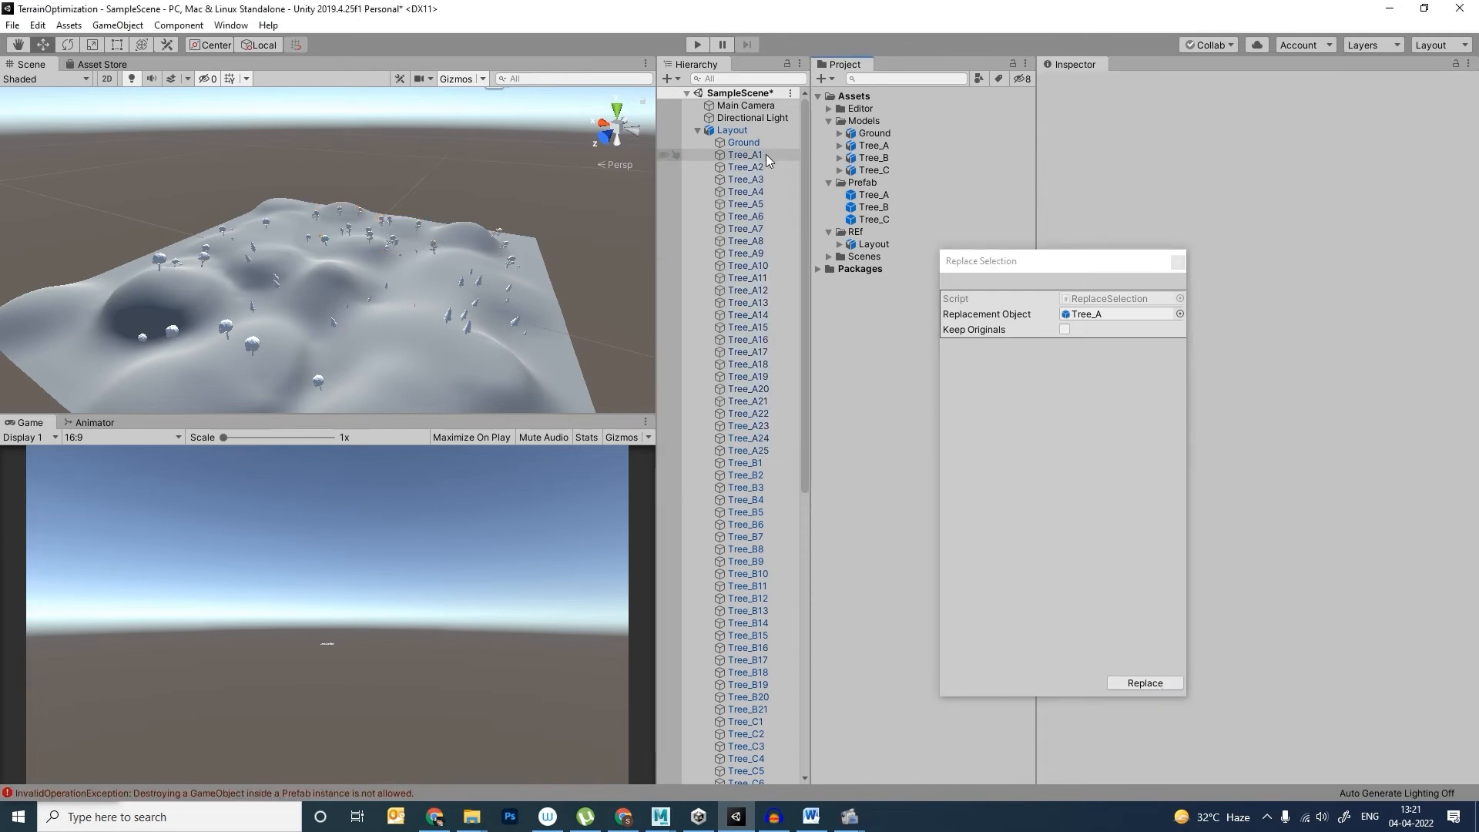
pyautogui.scroll(-10, 781, 539)
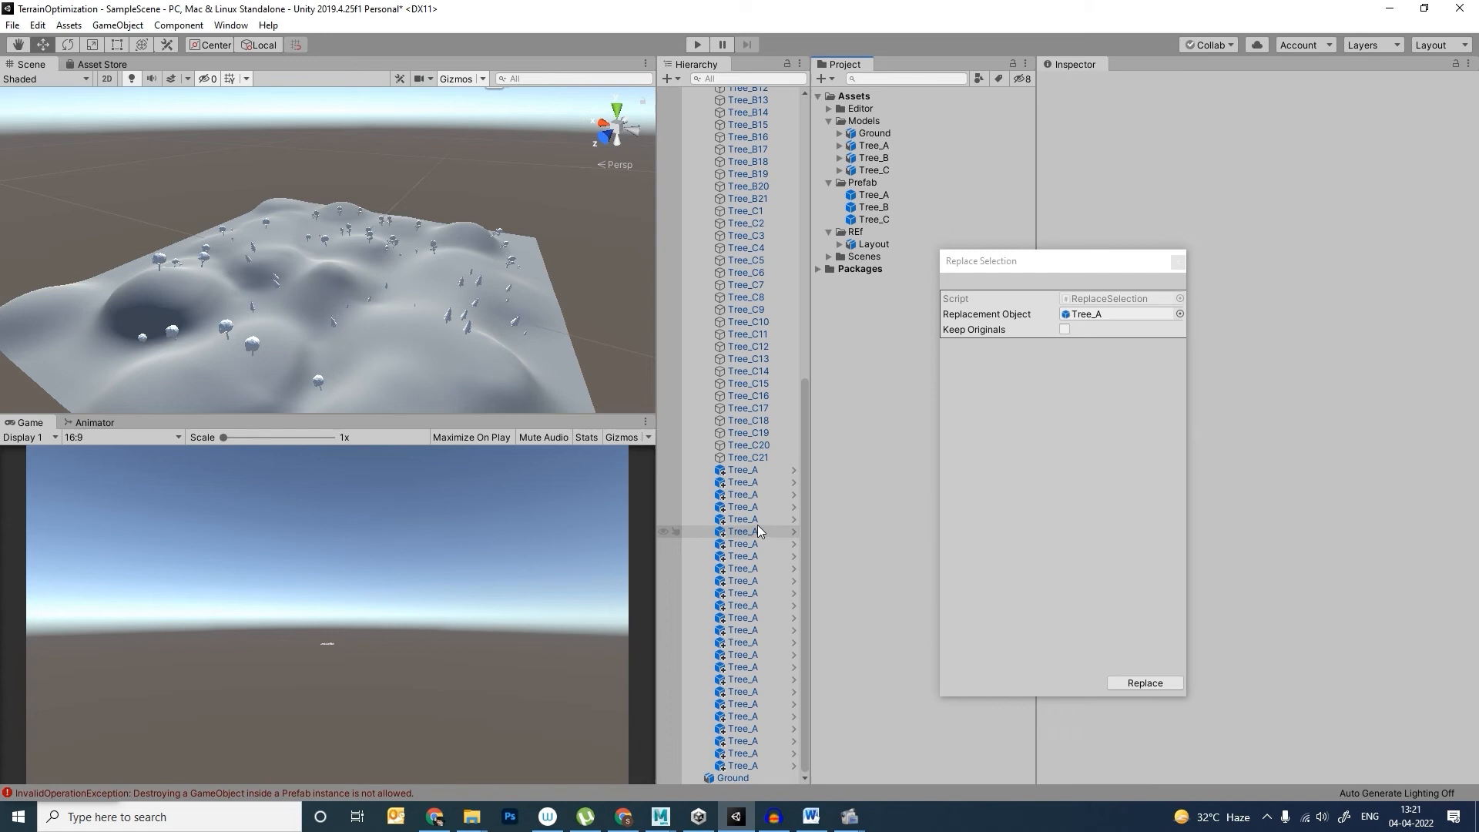
pyautogui.doubleClick(744, 482)
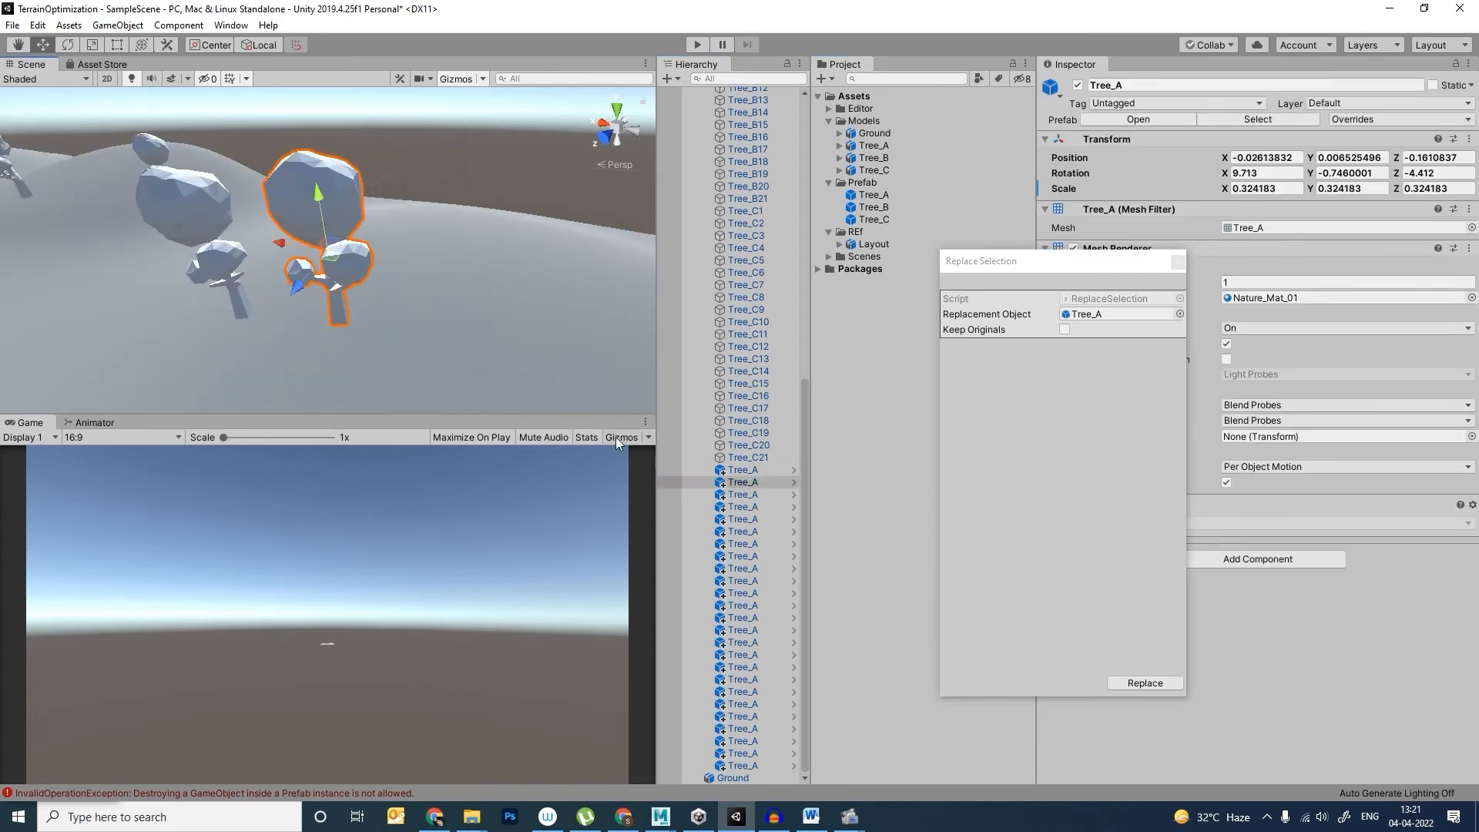
pyautogui.press('Down')
pyautogui.press('f')
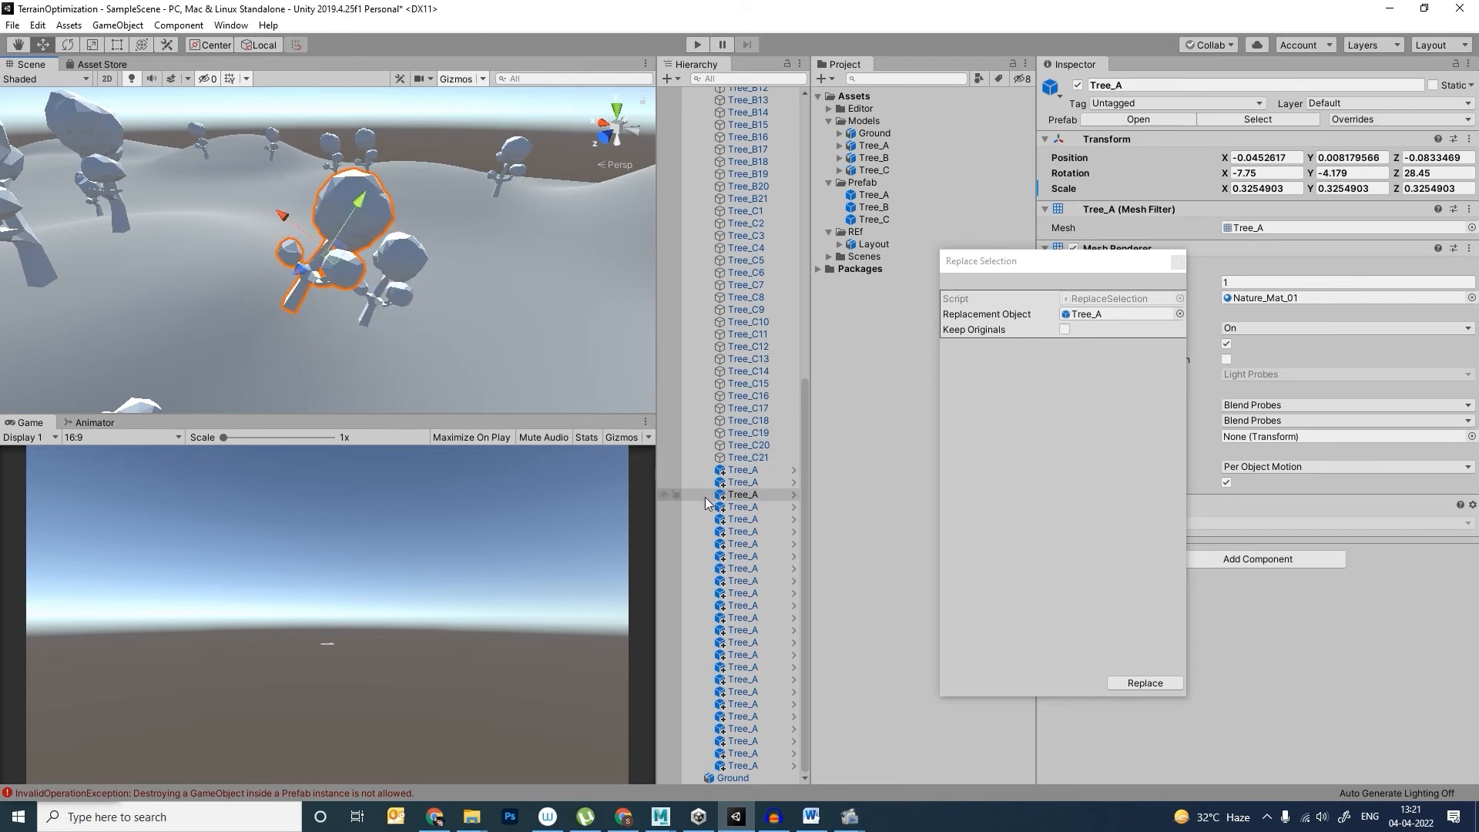
pyautogui.click(734, 507)
pyautogui.press('f')
pyautogui.moveTo(302, 247); pyautogui.dragTo(279, 244)
pyautogui.hotkey('ctrl', 'z')
pyautogui.scroll(10, 738, 467)
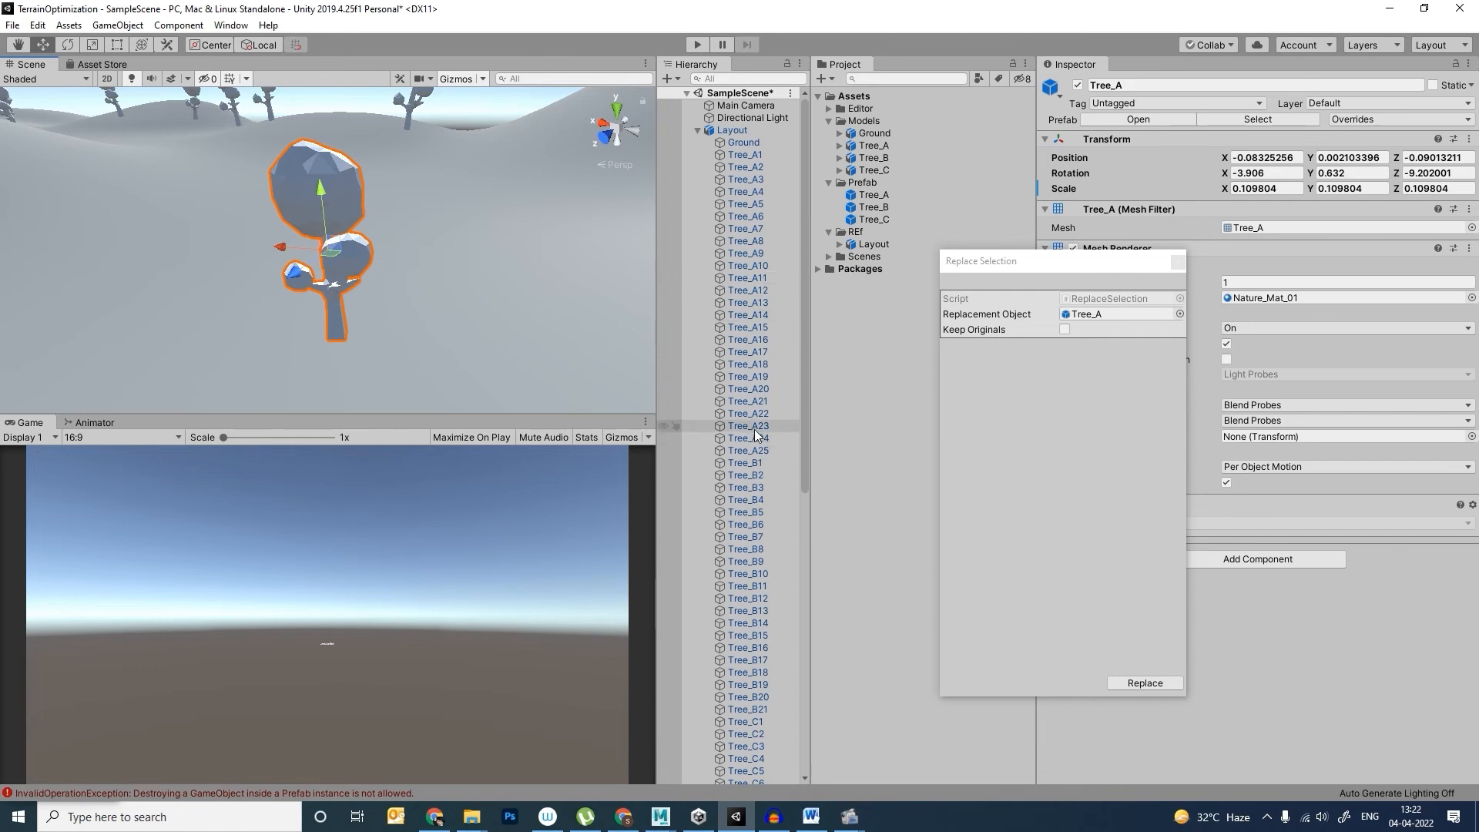
# Step: Run Replace Selection on Tree_B1 through Tree_B21 in Layout, using the Tree_B prefab as the replacement object
pyautogui.scroll(-1, 754, 433)
pyautogui.scroll(-1, 754, 428)
pyautogui.click(760, 367)
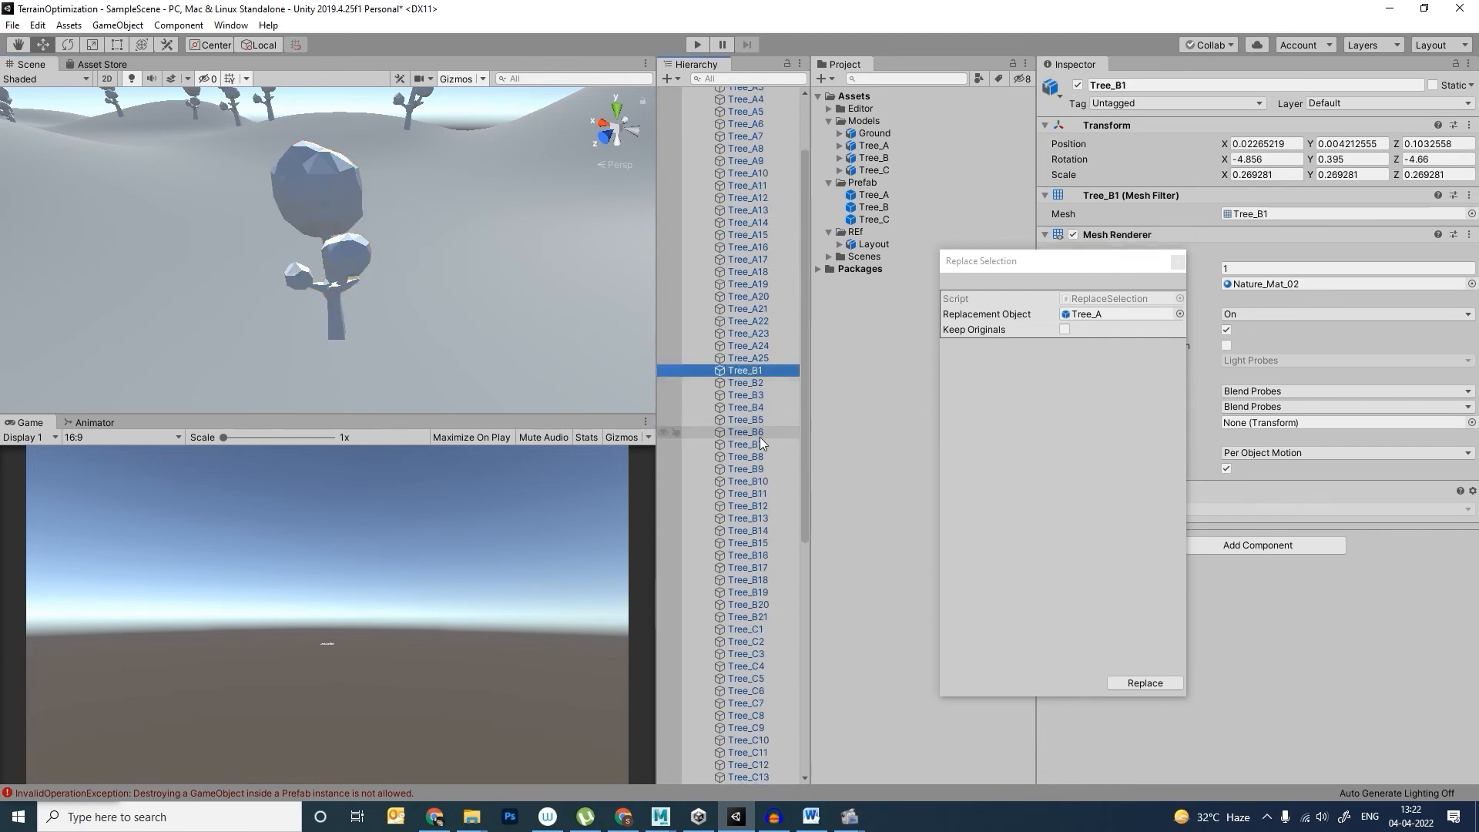
pyautogui.scroll(-4, 760, 436)
pyautogui.keyDown('shift'); pyautogui.click(765, 432); pyautogui.keyUp('shift')
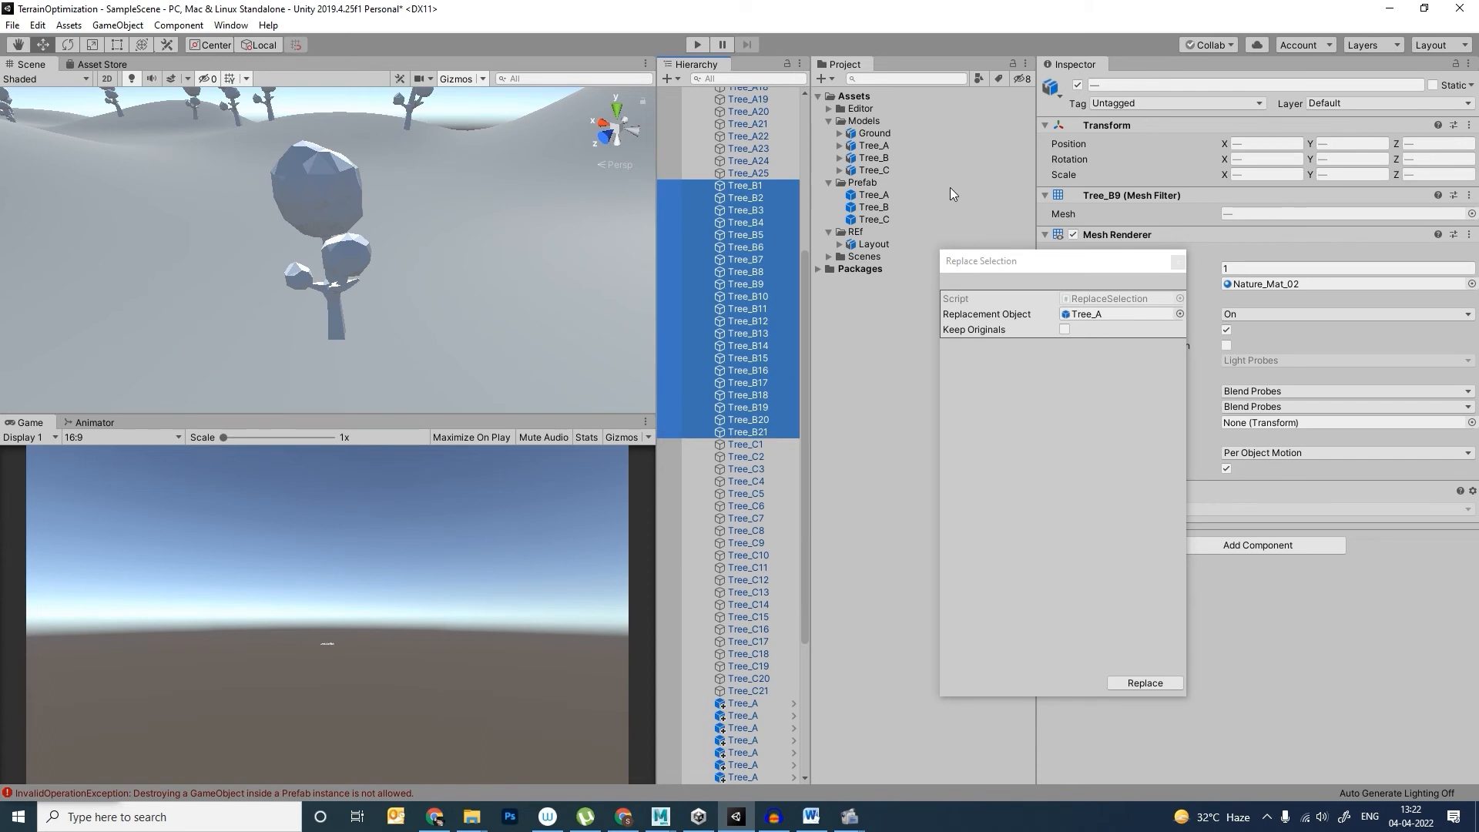
pyautogui.moveTo(880, 210); pyautogui.dragTo(1078, 313)
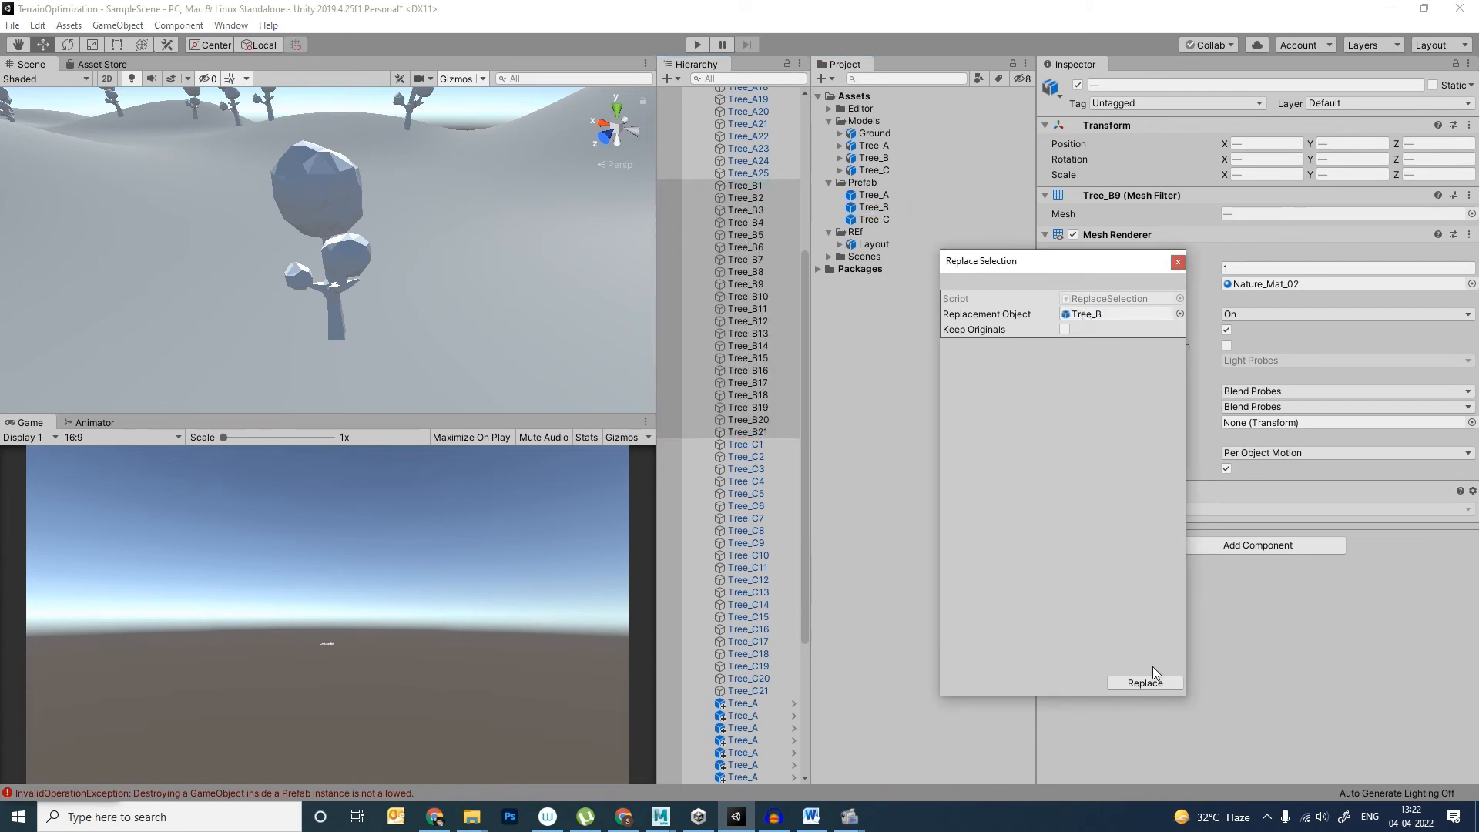
pyautogui.scroll(-10, 429, 284)
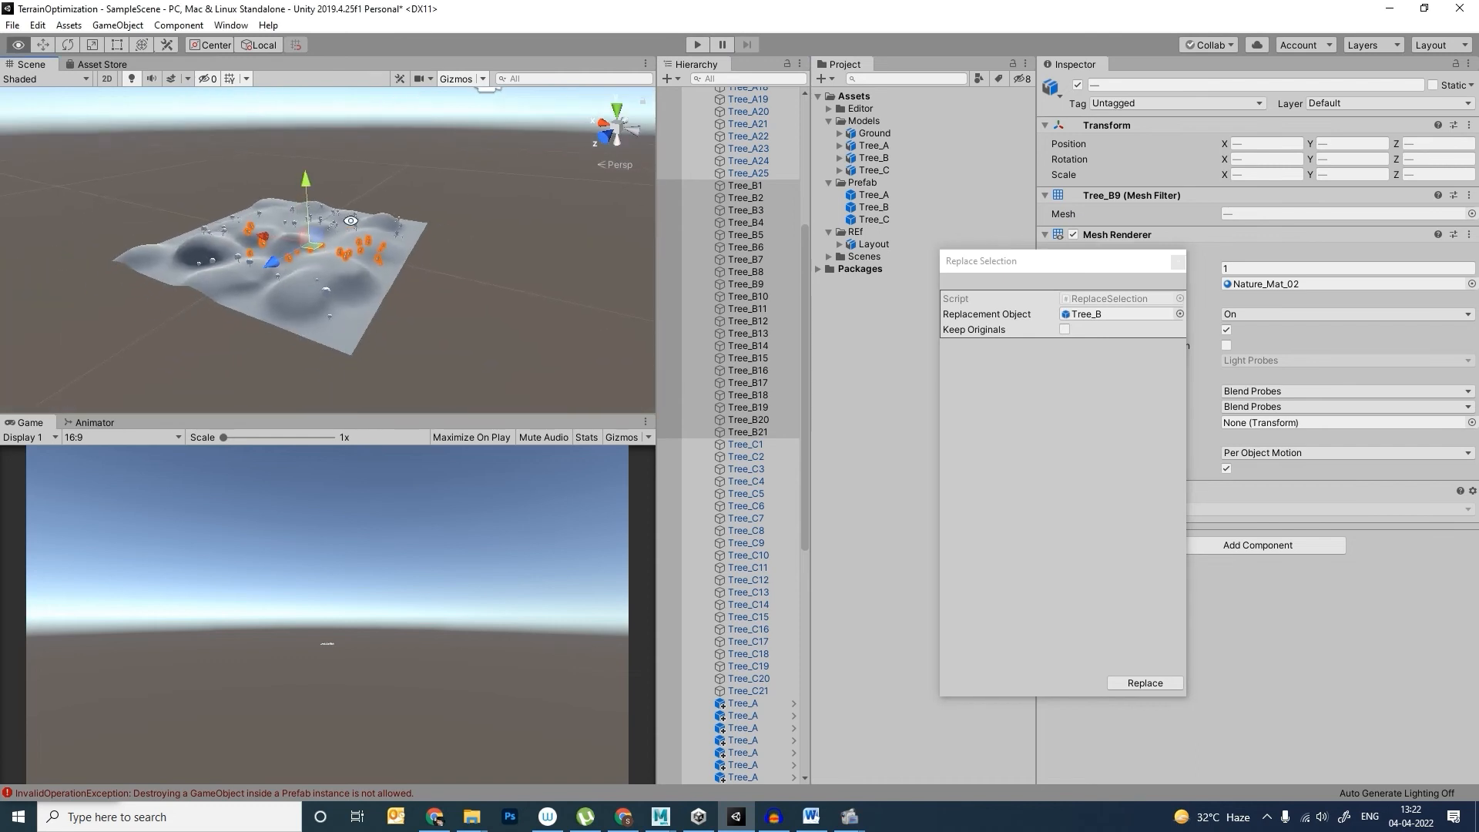
pyautogui.scroll(1, 359, 262)
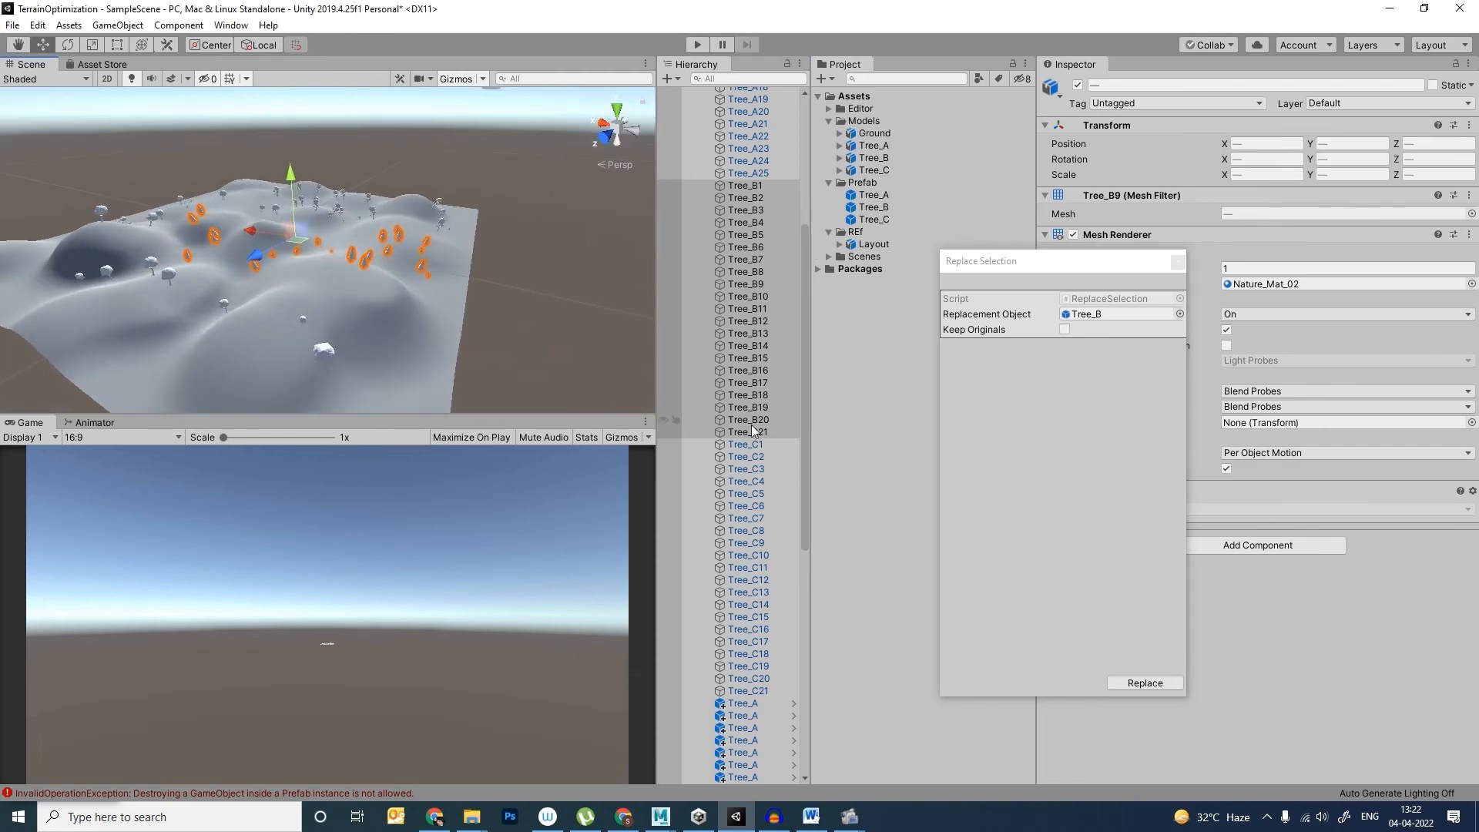
# Step: Run Replace Selection on Tree_C1 through Tree_C21 in Layout, using the Tree_C prefab as the replacement object
pyautogui.scroll(-3, 751, 423)
pyautogui.click(751, 352)
pyautogui.keyDown('shift'); pyautogui.click(761, 598); pyautogui.keyUp('shift')
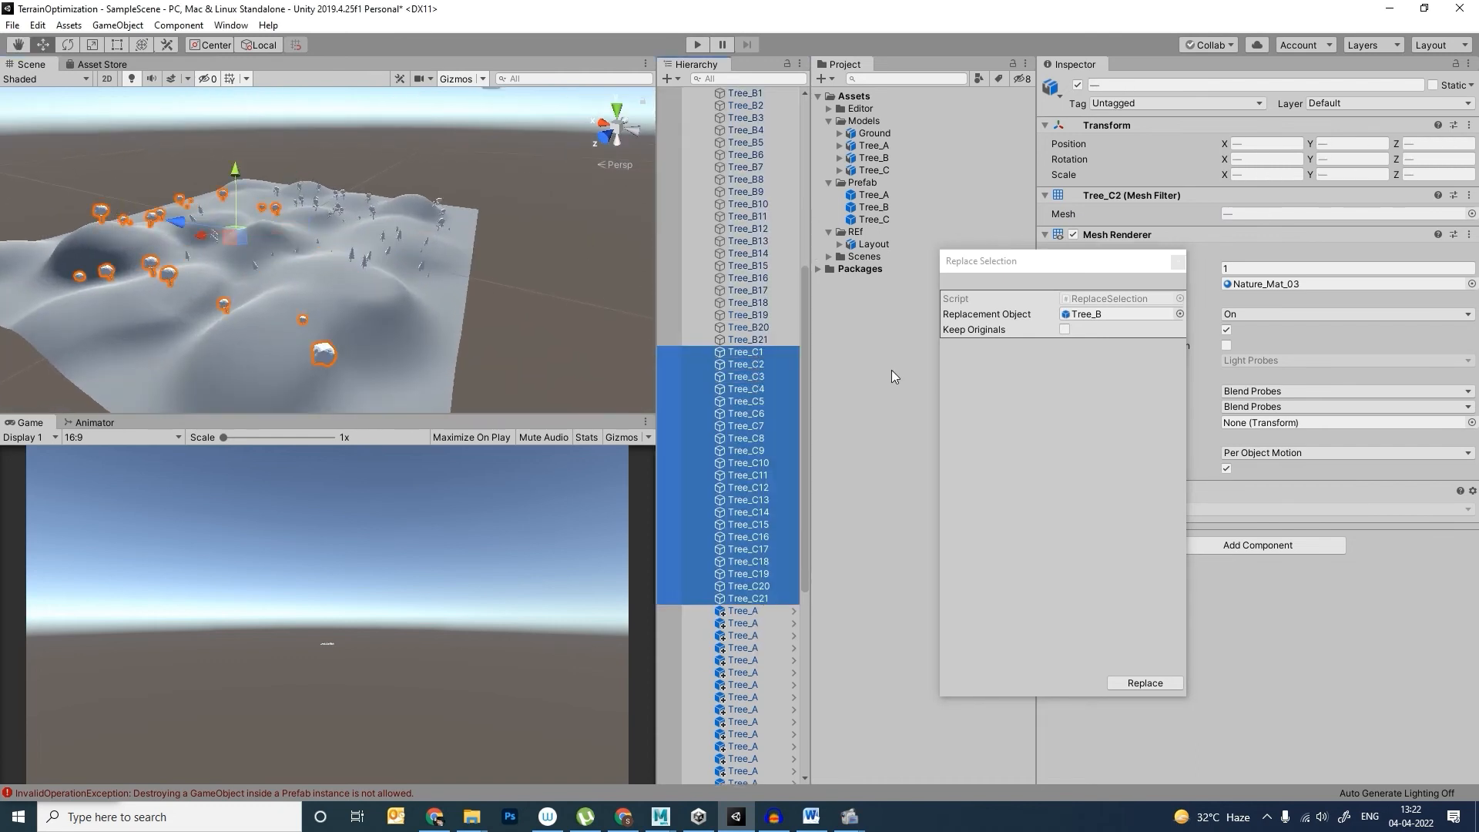
pyautogui.moveTo(875, 222); pyautogui.dragTo(1084, 314)
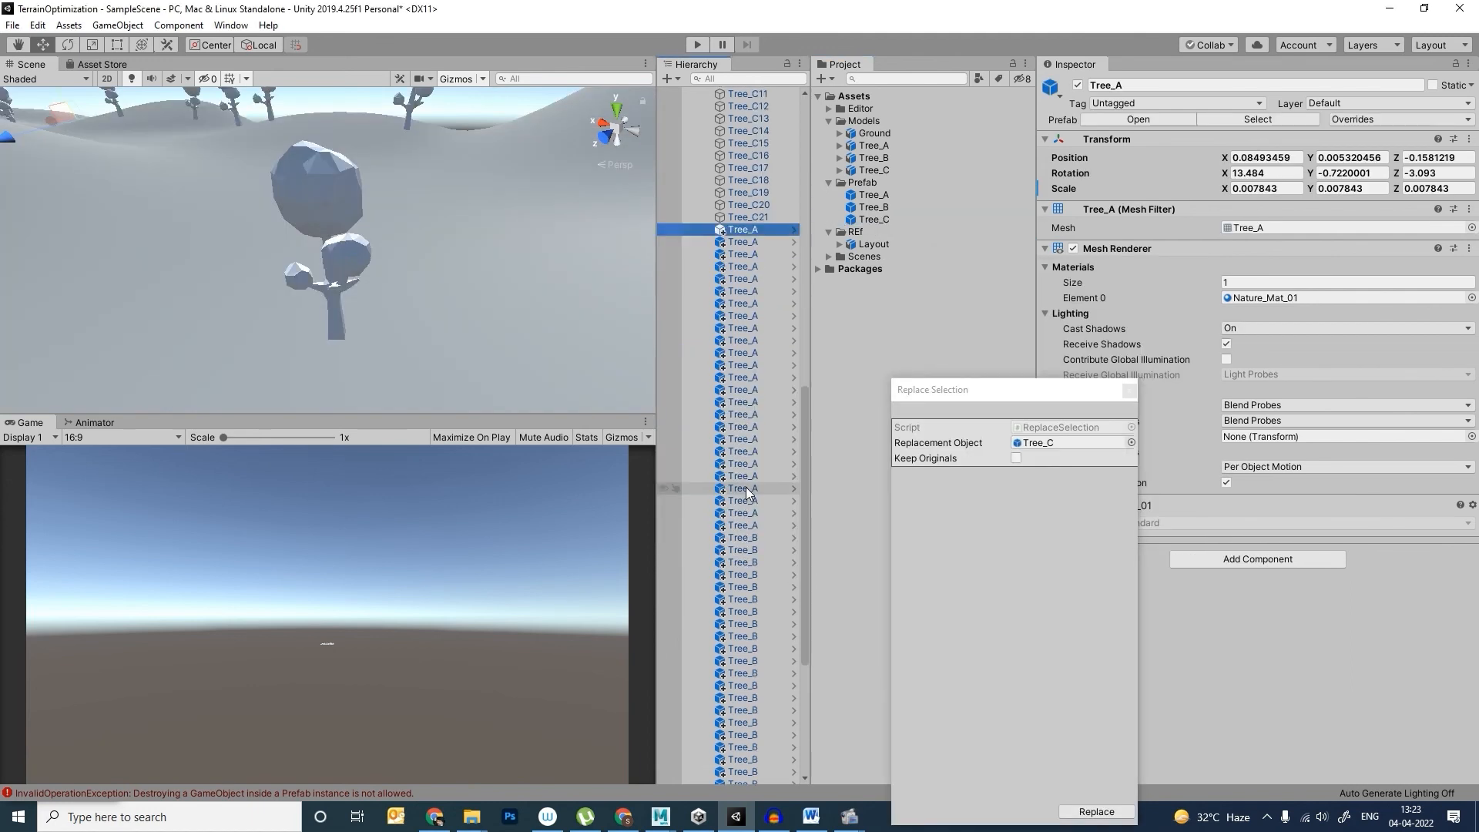
# Step: Move all the Tree_A, Tree_B and Tree_C prefab instances out of Layout and parent them to the separate Ground object
pyautogui.scroll(-6, 746, 487)
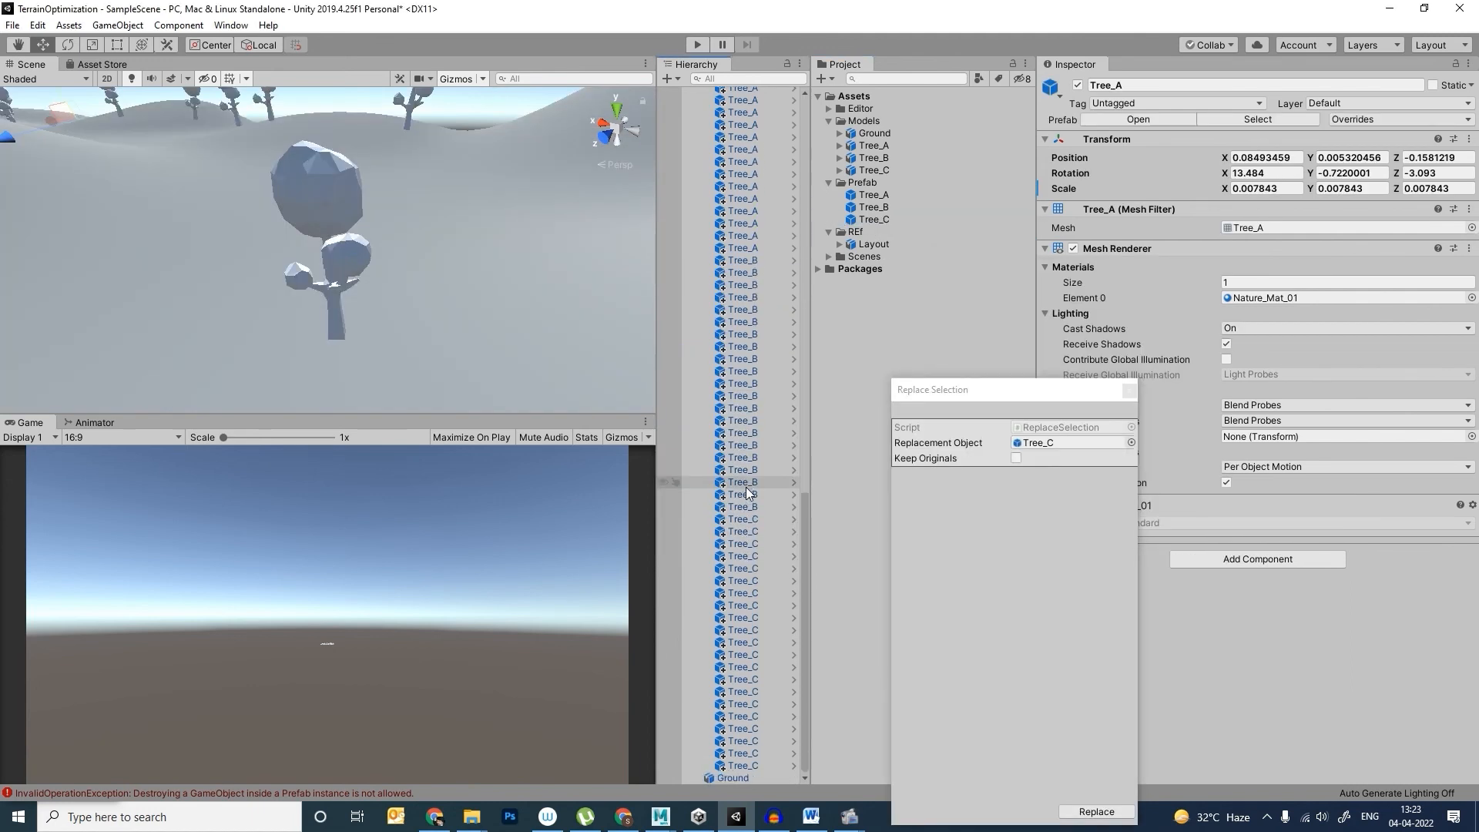
pyautogui.keyDown('shift'); pyautogui.click(753, 766); pyautogui.keyUp('shift')
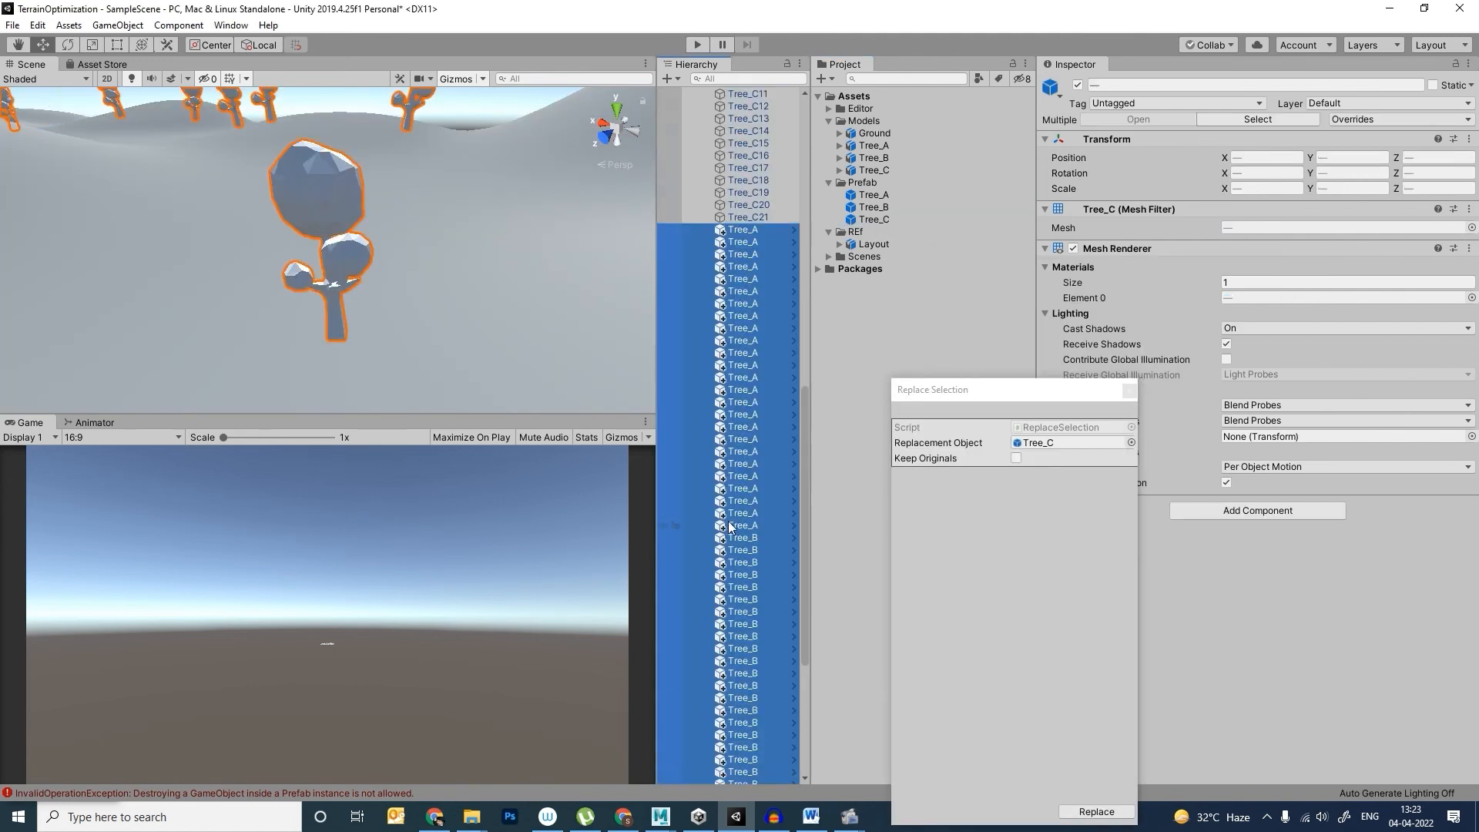
pyautogui.scroll(15, 728, 521)
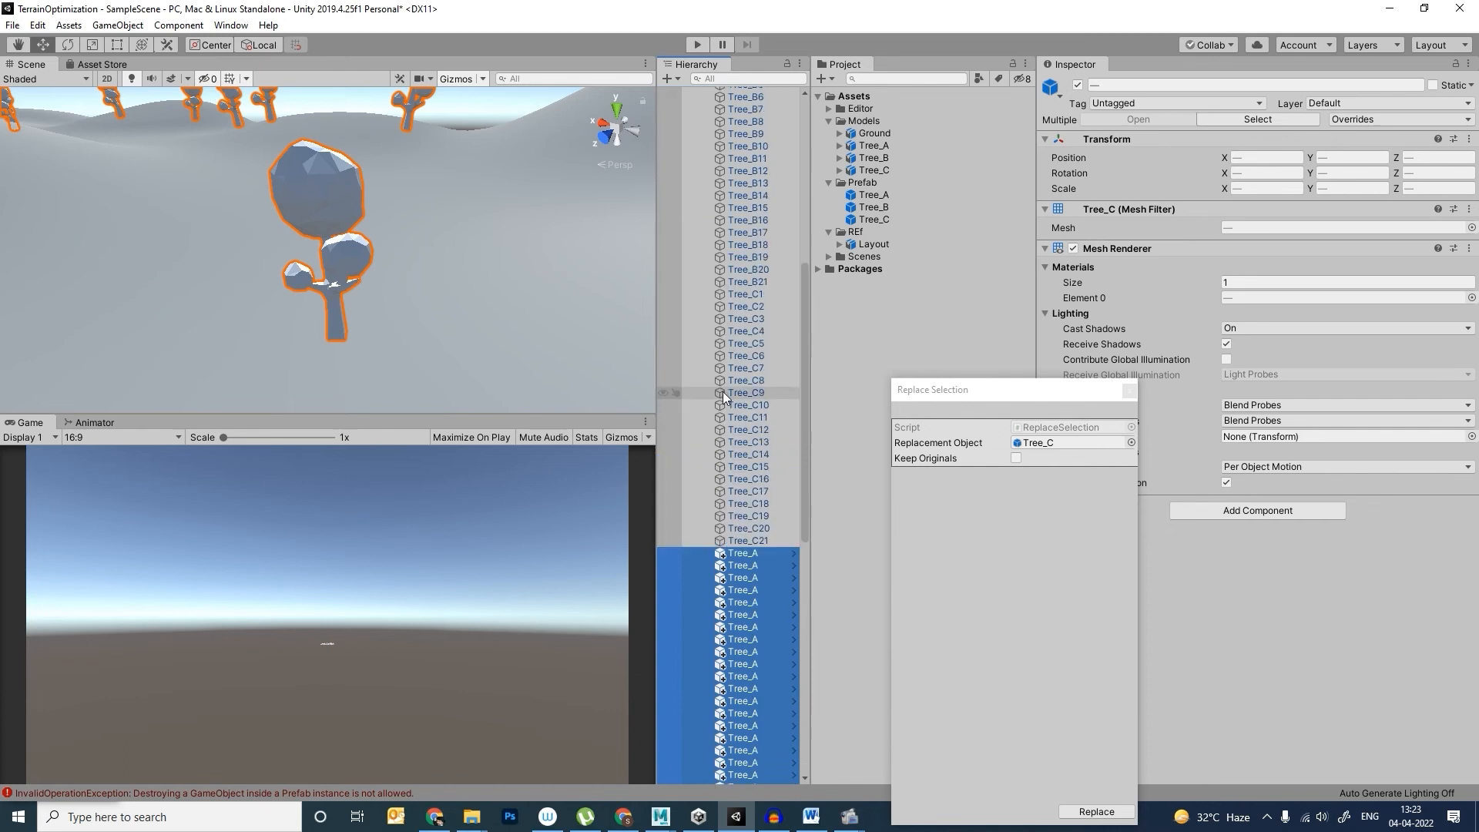
pyautogui.scroll(-15, 732, 220)
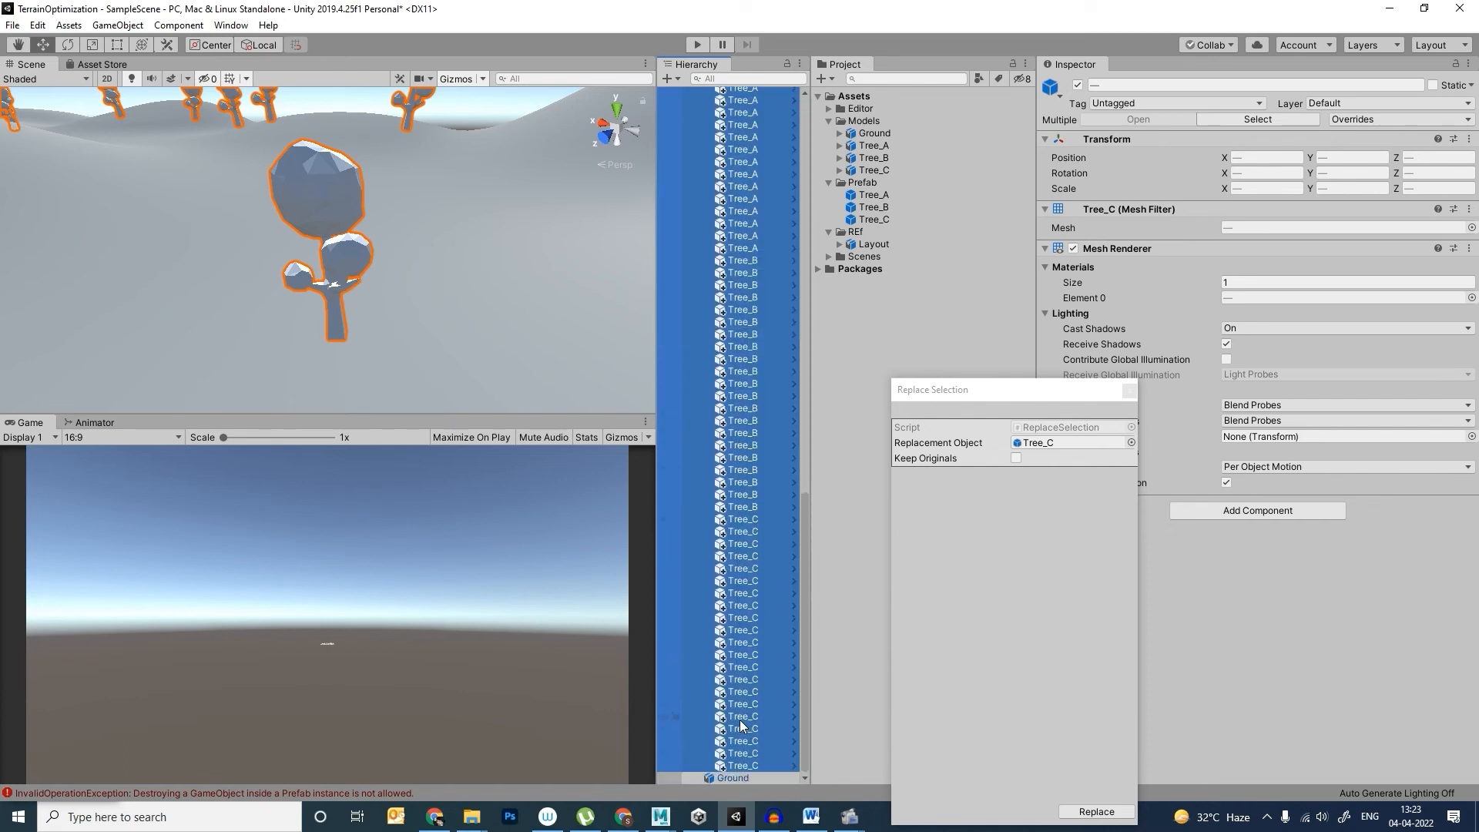
pyautogui.moveTo(736, 785); pyautogui.dragTo(733, 779)
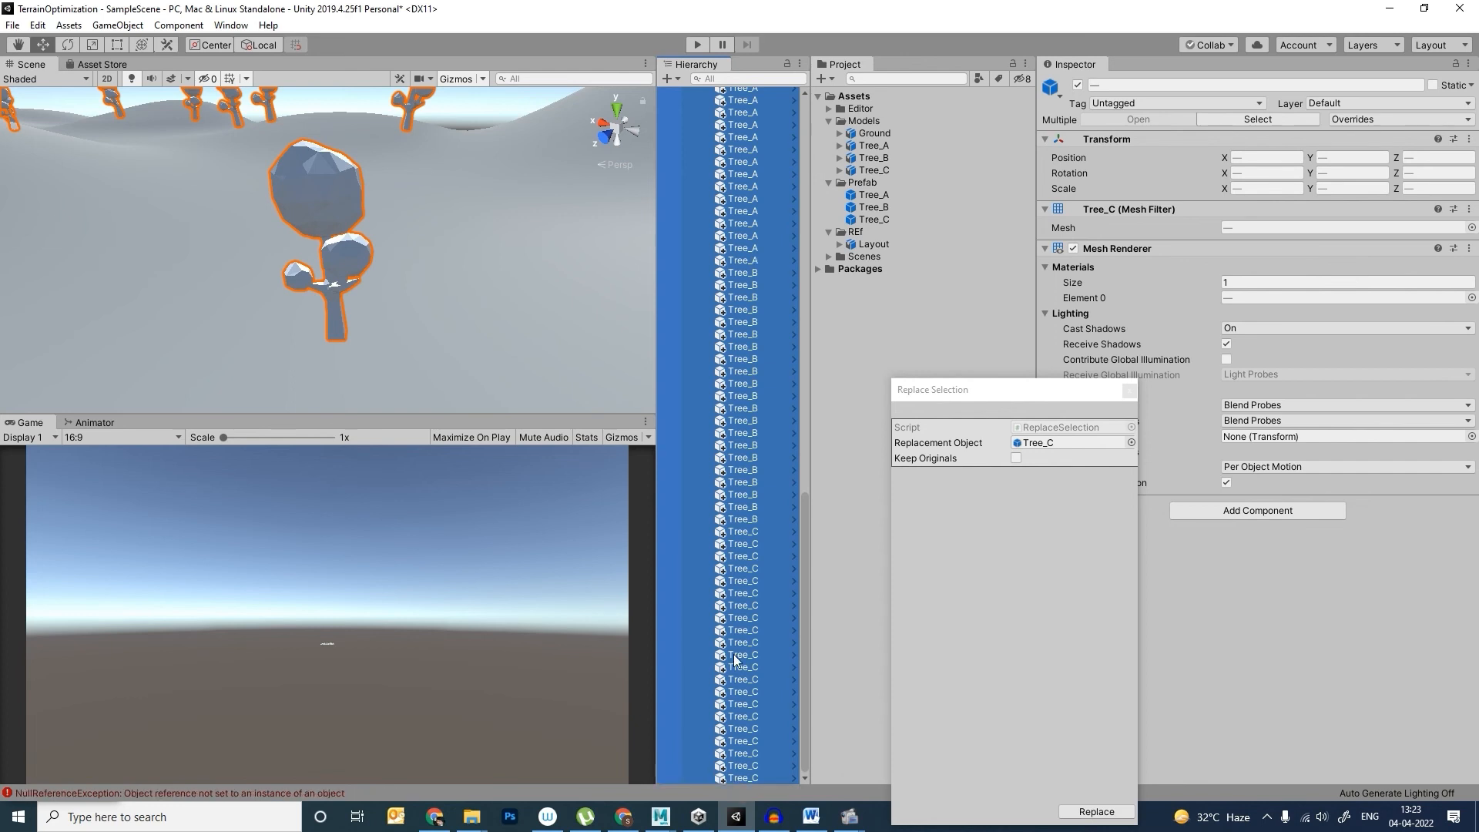
# Step: Collapse the Layout hierarchy and deactivate the Layout object in the scene
pyautogui.scroll(8, 705, 616)
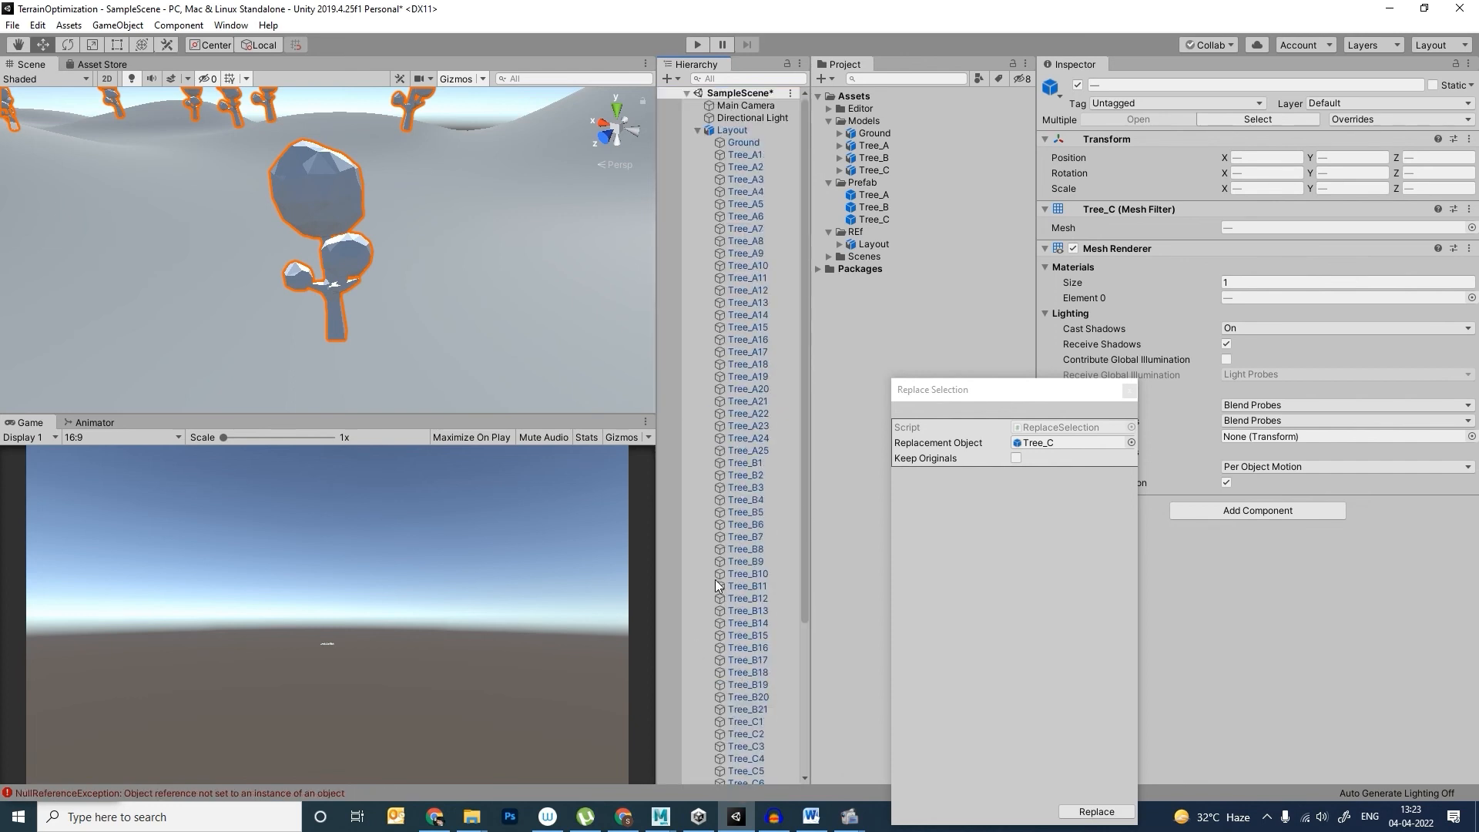
pyautogui.click(697, 131)
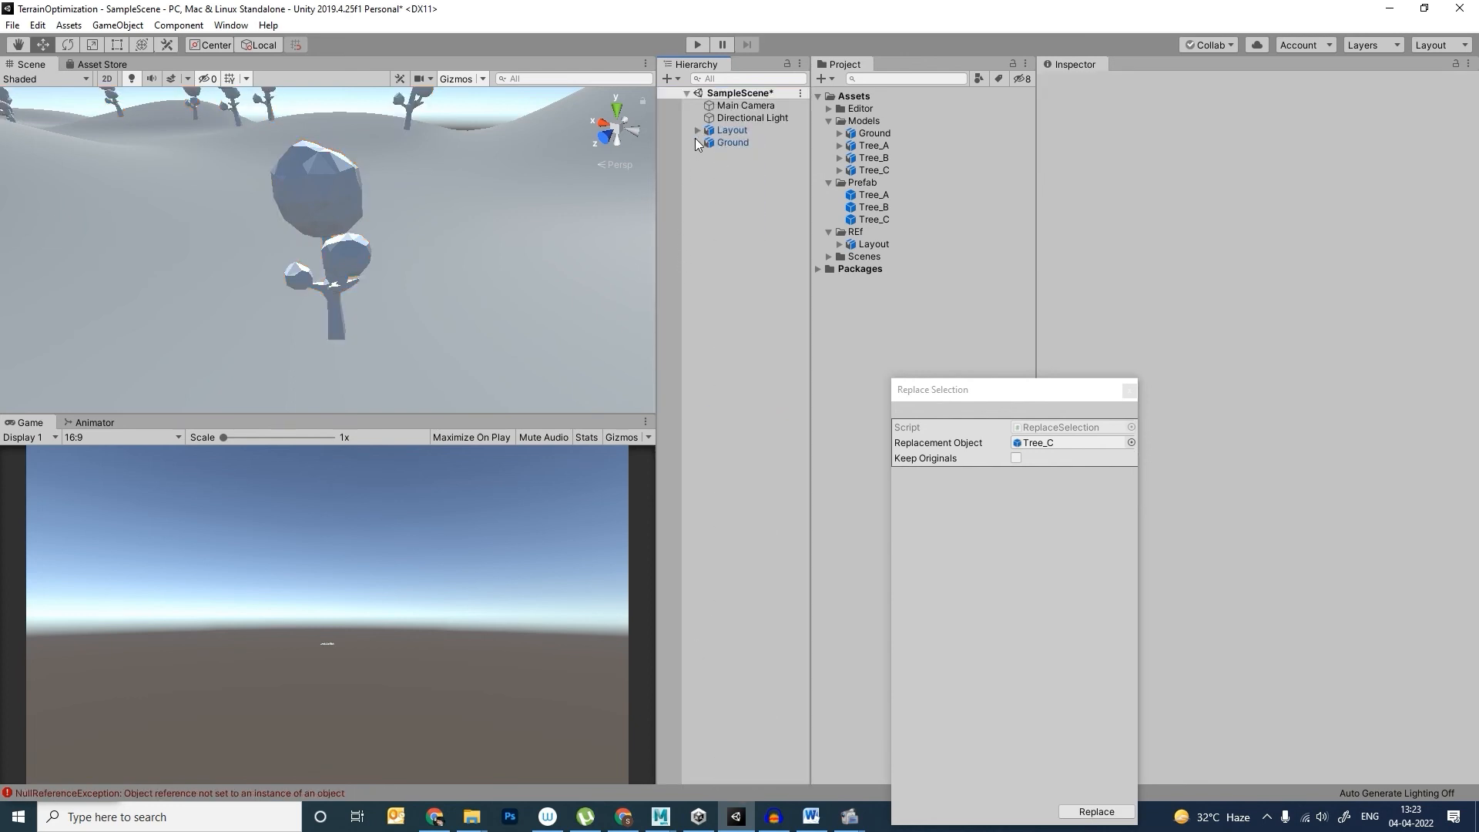
pyautogui.click(736, 131)
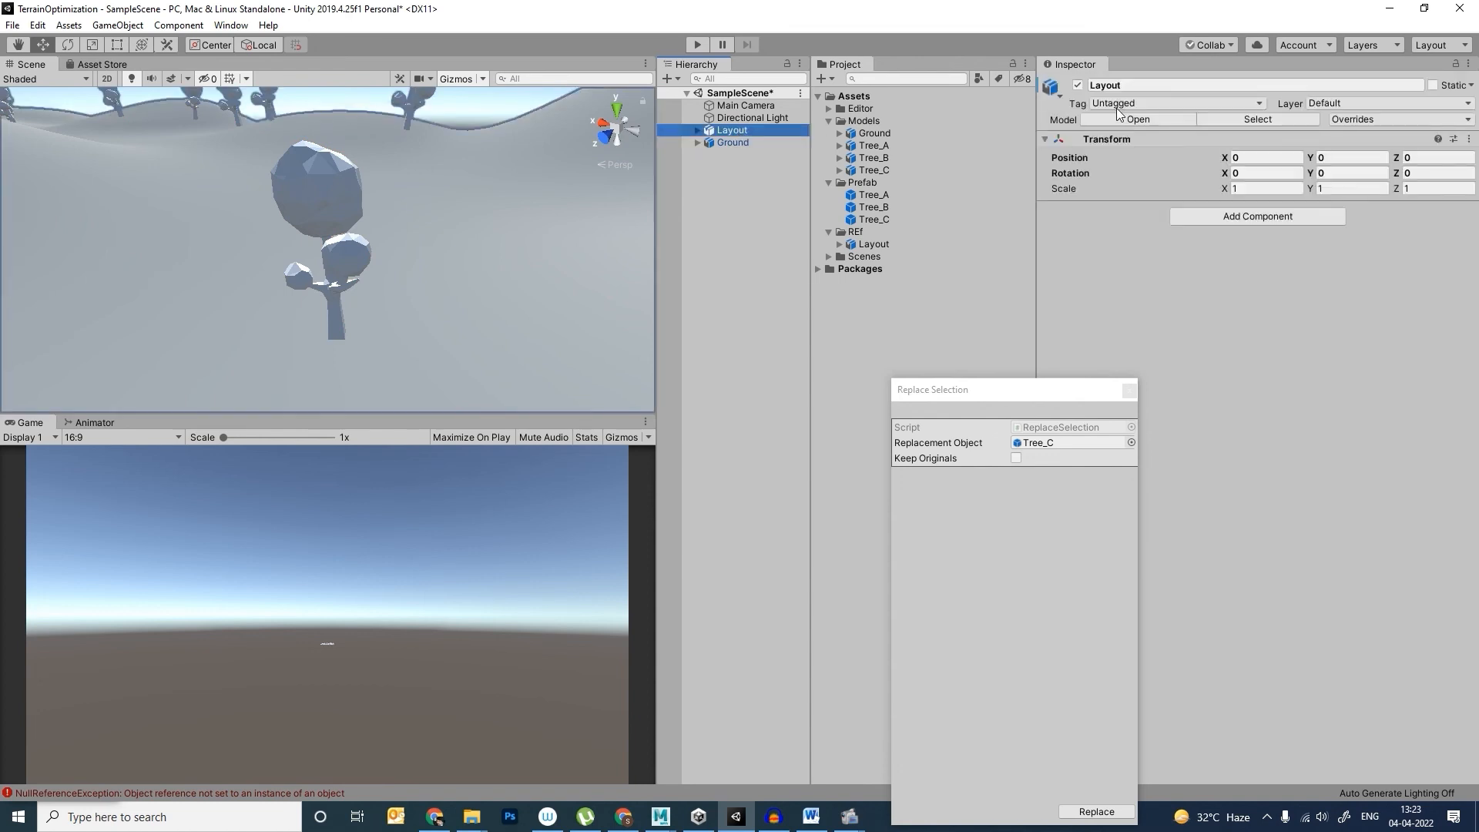
pyautogui.click(1077, 86)
pyautogui.scroll(-10, 416, 184)
pyautogui.keyDown('alt'); pyautogui.moveTo(416, 185); pyautogui.dragTo(449, 168); pyautogui.keyUp('alt')
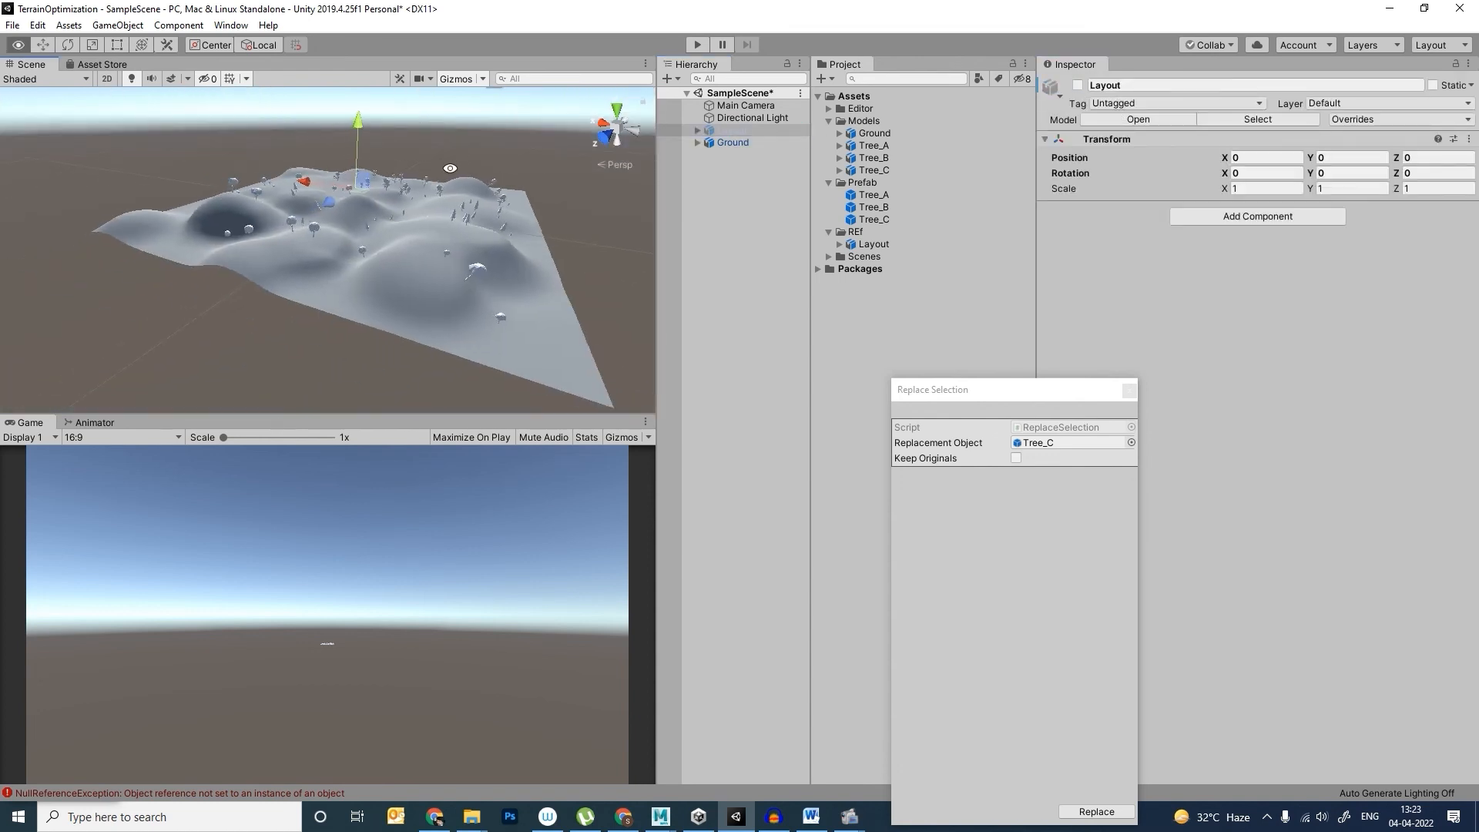
pyautogui.scroll(5, 450, 168)
# Step: Expand the Ground object and inspect several of its Tree_A child instances on the terrain
pyautogui.click(728, 143)
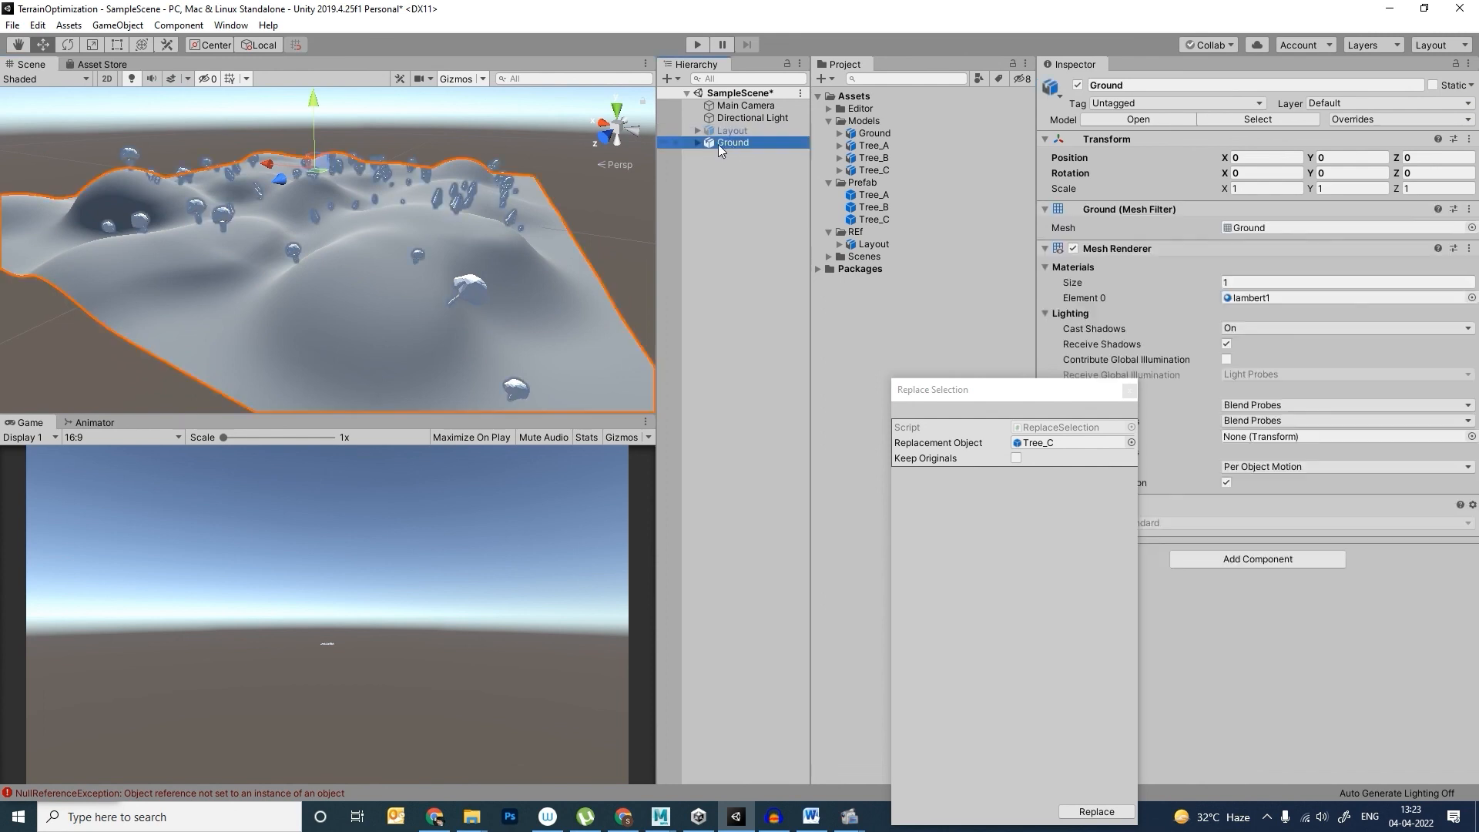
pyautogui.click(697, 142)
pyautogui.click(739, 167)
pyautogui.click(739, 204)
pyautogui.click(741, 278)
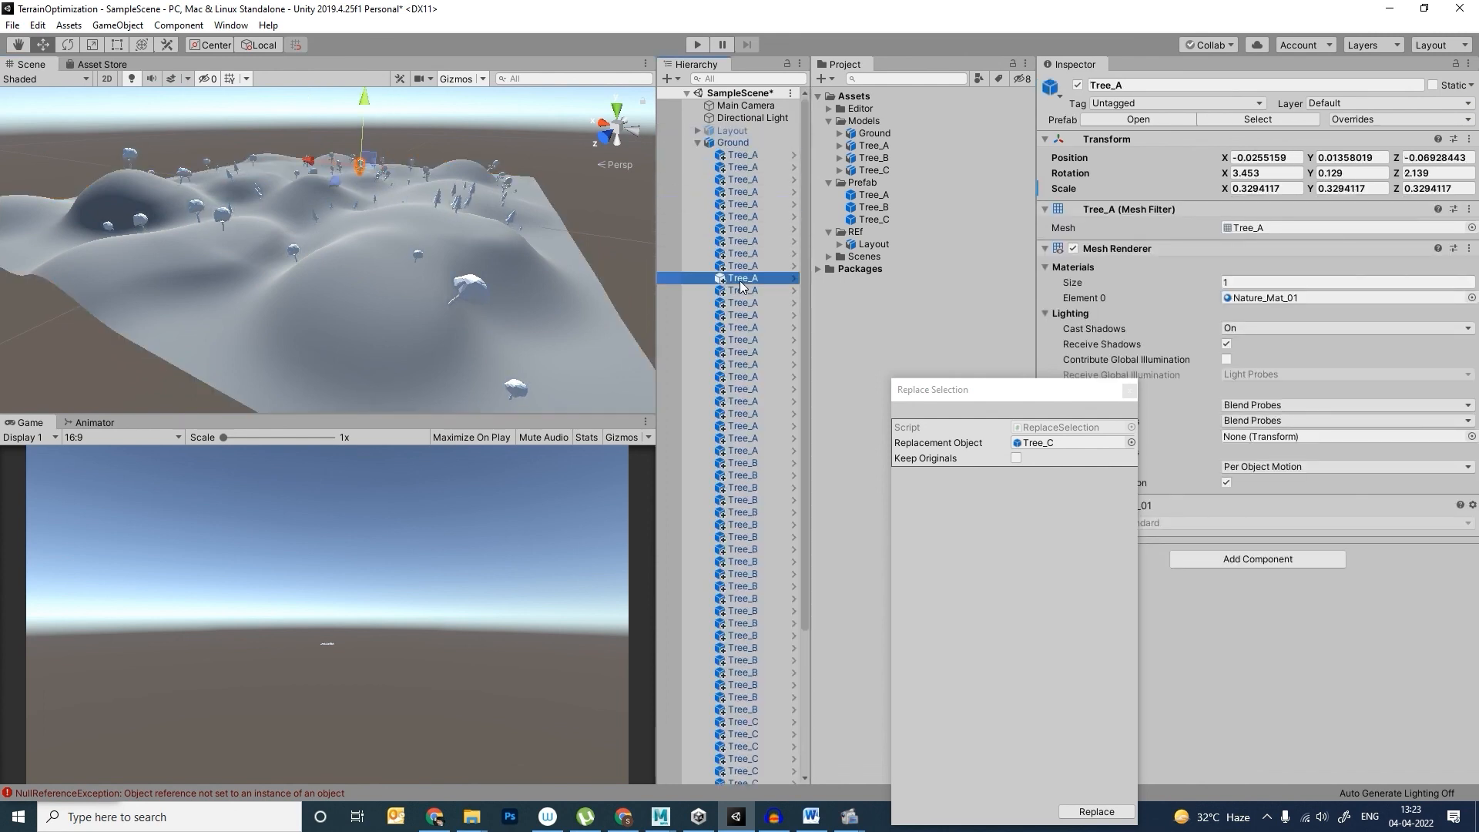
pyautogui.keyDown('alt'); pyautogui.moveTo(354, 263); pyautogui.dragTo(602, 288, button='right'); pyautogui.keyUp('alt')
# Step: Select a Tree_C instance standing on the terrain's hill and set its position to 0, 0, 0
pyautogui.click(462, 188)
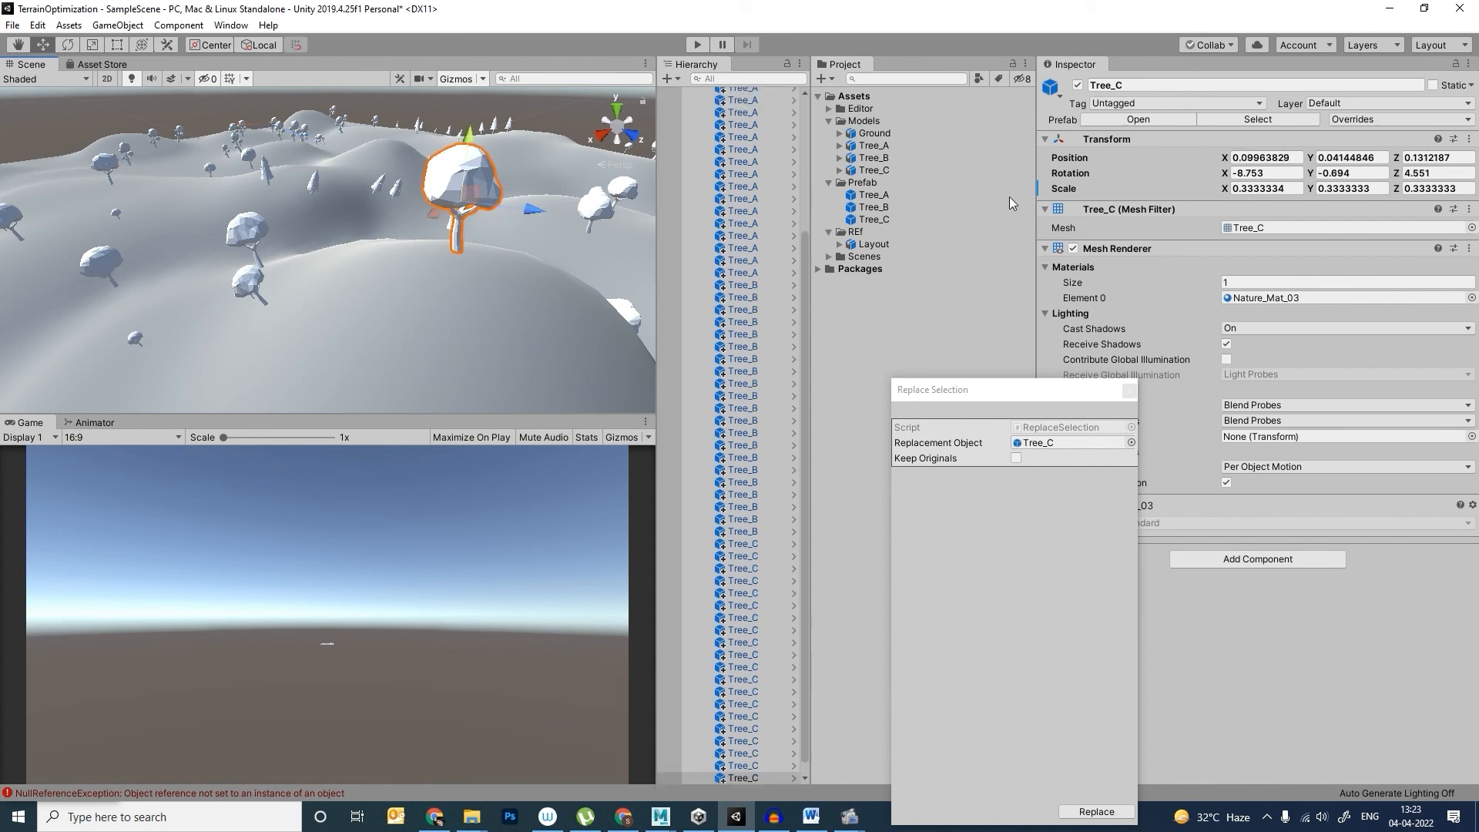
pyautogui.moveTo(488, 243)
pyautogui.keyDown('alt'); pyautogui.mouseDown()
pyautogui.moveTo(505, 235)
pyautogui.moveTo(434, 244)
pyautogui.moveTo(466, 229)
pyautogui.mouseUp(); pyautogui.keyUp('alt')
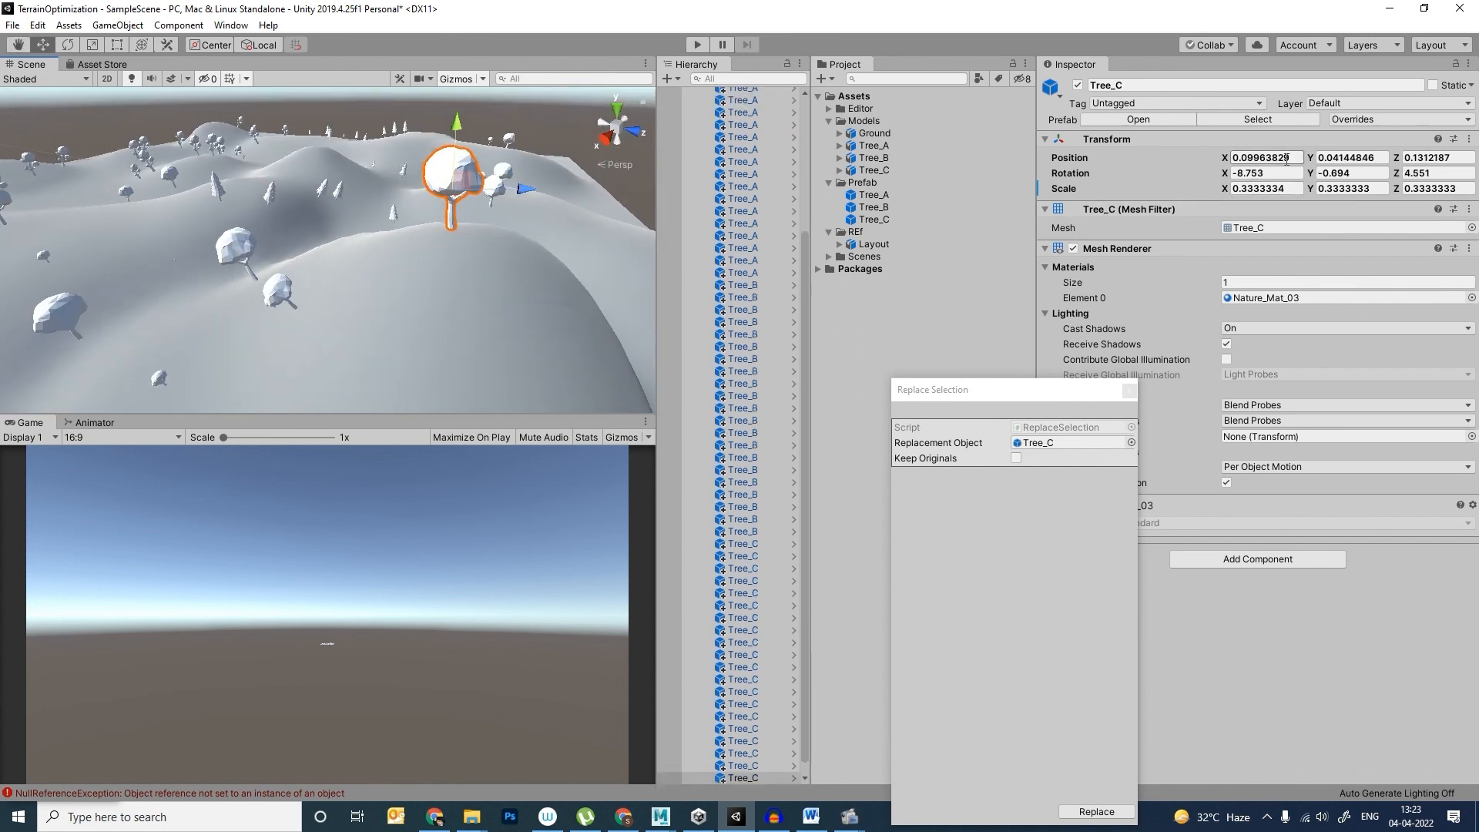
pyautogui.click(1294, 157)
pyautogui.write('0')
pyautogui.press('Tab')
pyautogui.write('0')
pyautogui.press('Tab')
pyautogui.write('0')
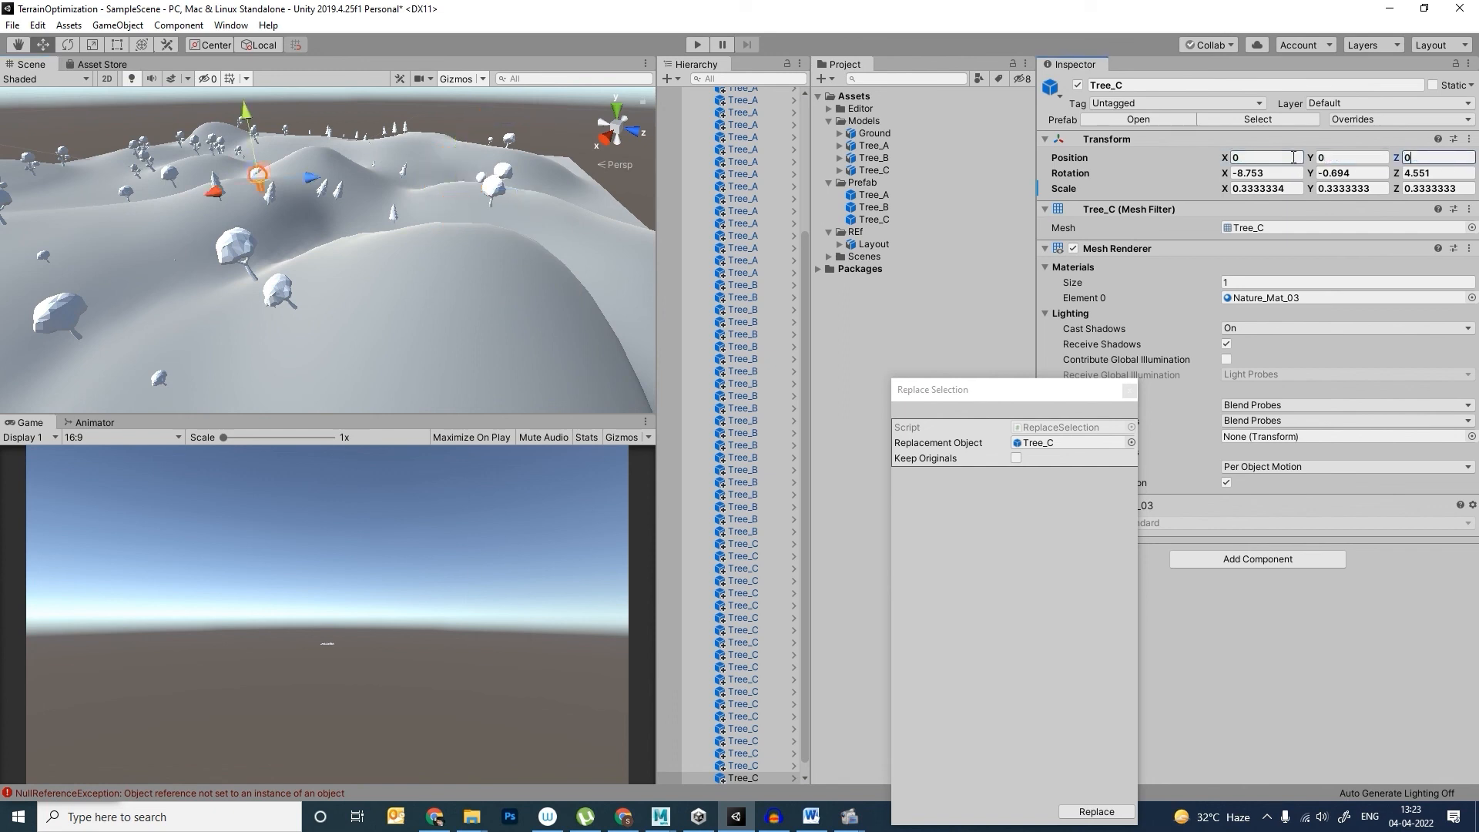
# Step: Set the selected Tree_C instance's scale to 1 on the X, Y and Z axes
pyautogui.click(1261, 188)
pyautogui.write('1')
pyautogui.press('Tab')
pyautogui.write('1')
pyautogui.press('Tab')
pyautogui.write('1')
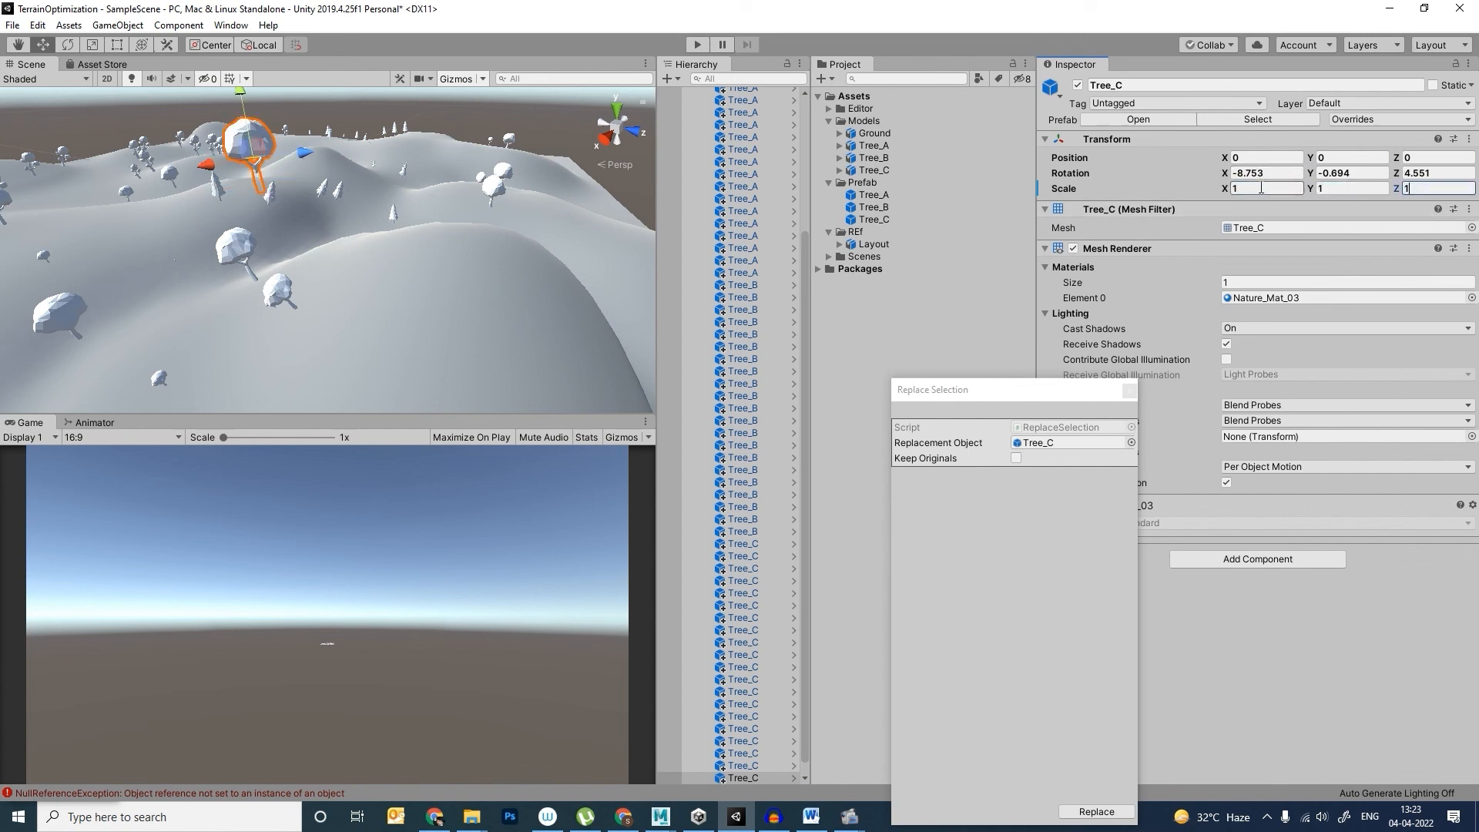